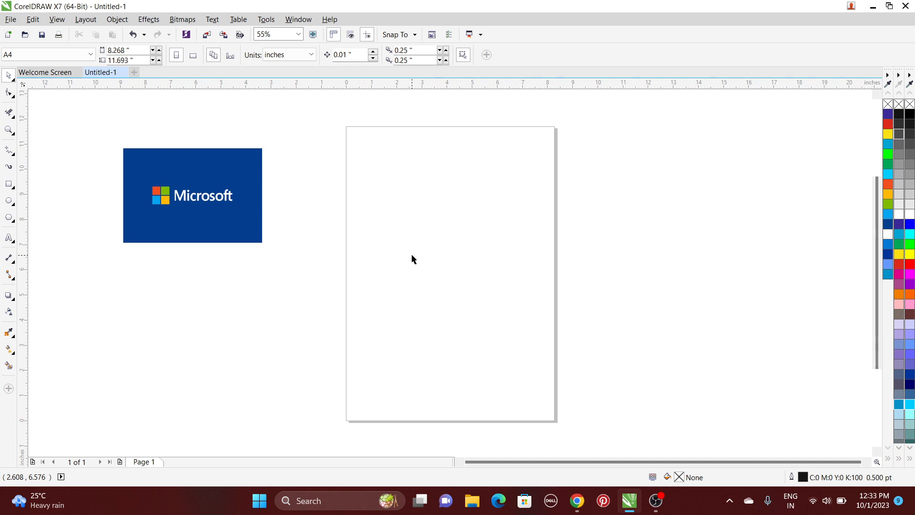
- Enlarge the Microsoft logo image proportionally to about 6.79 by 4.62 inches and deselect it
{"action": "left_click", "coordinate": [14, 80]}
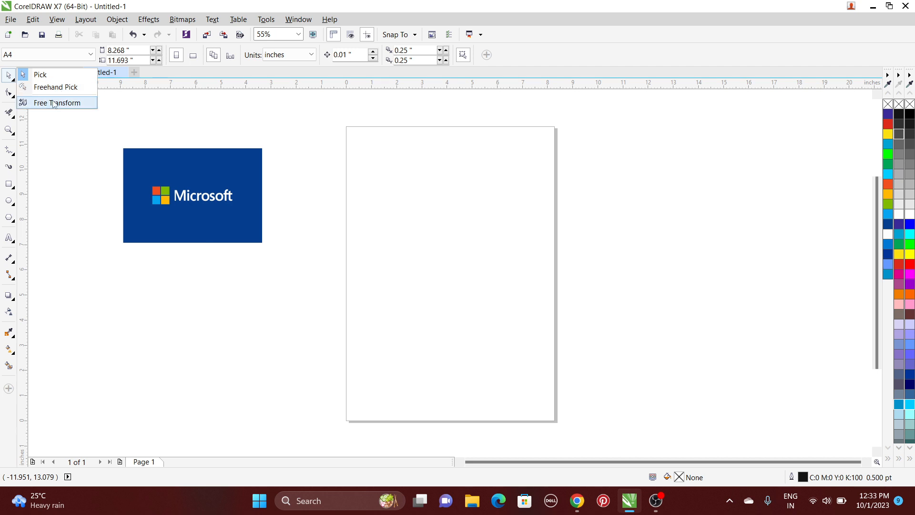
{"action": "left_click", "coordinate": [73, 167]}
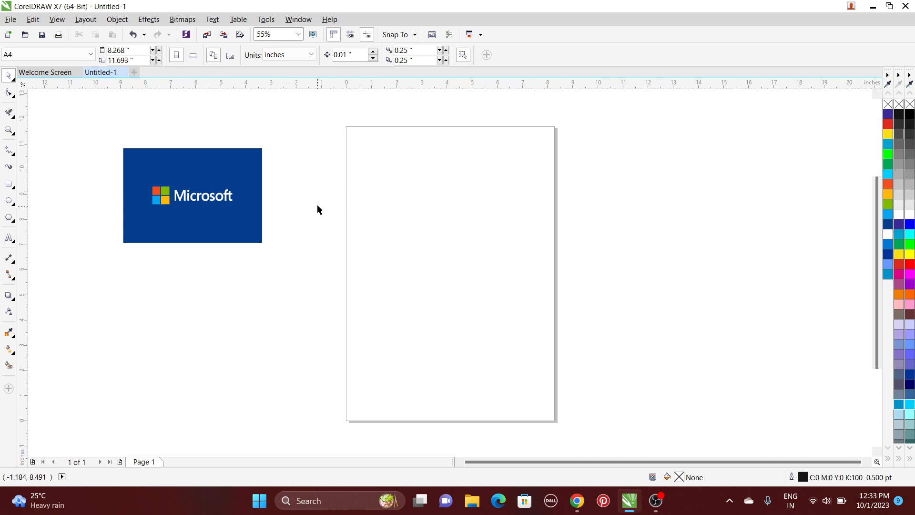
{"action": "left_click", "coordinate": [209, 219]}
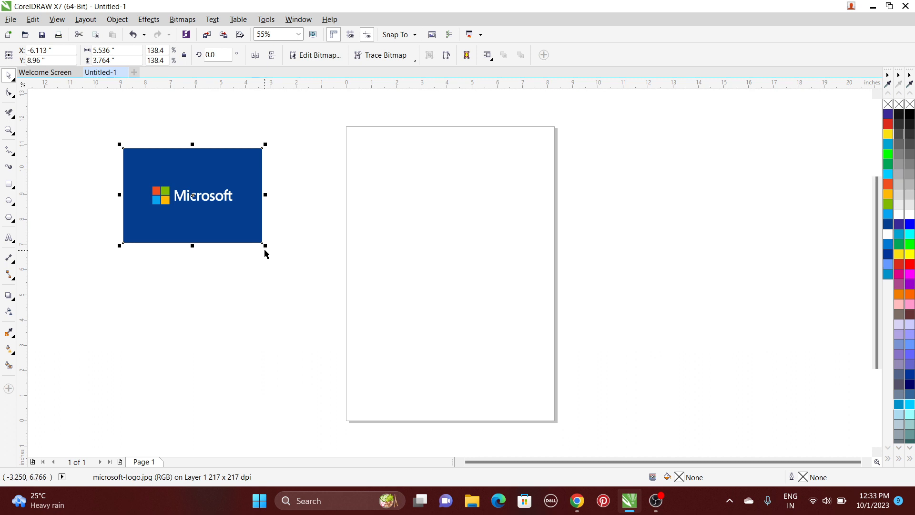
{"action": "left_click_drag", "start_coordinate": [262, 244], "coordinate": [295, 283]}
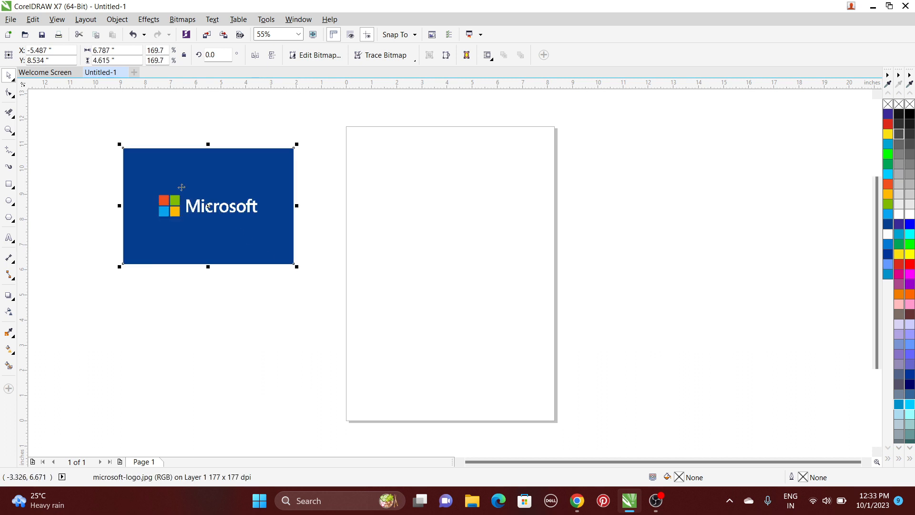
{"action": "left_click", "coordinate": [117, 126]}
- Examine the Microsoft logo image up close with the Zoom tool and review its position beside the page
{"action": "left_click", "coordinate": [10, 130]}
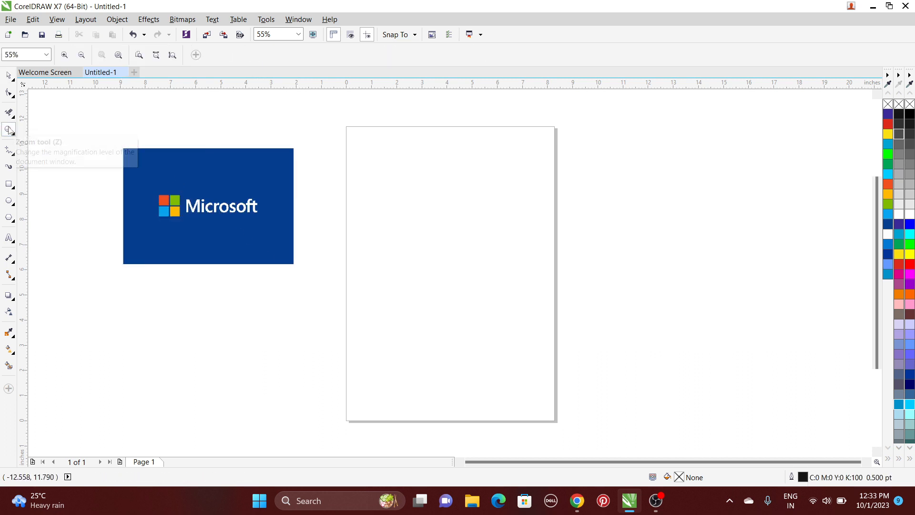
{"action": "left_click_drag", "start_coordinate": [110, 137], "coordinate": [301, 279]}
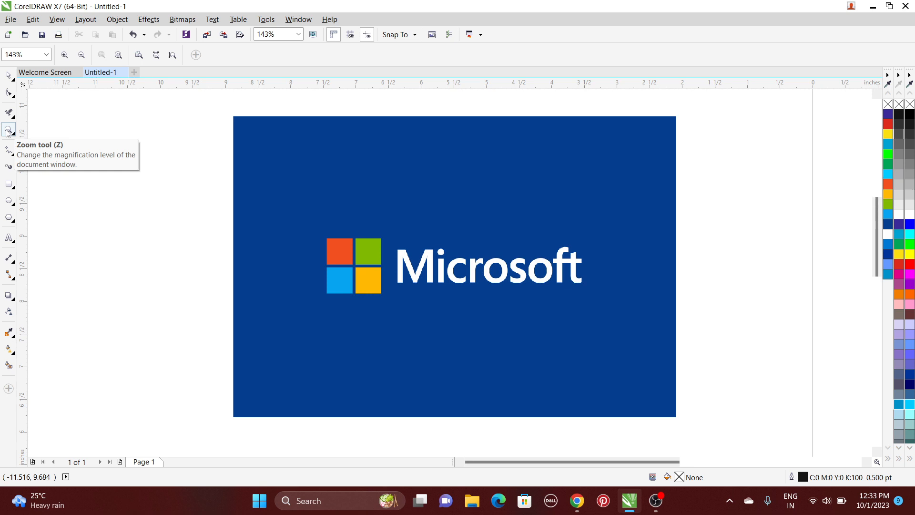
{"action": "left_click", "coordinate": [360, 235]}
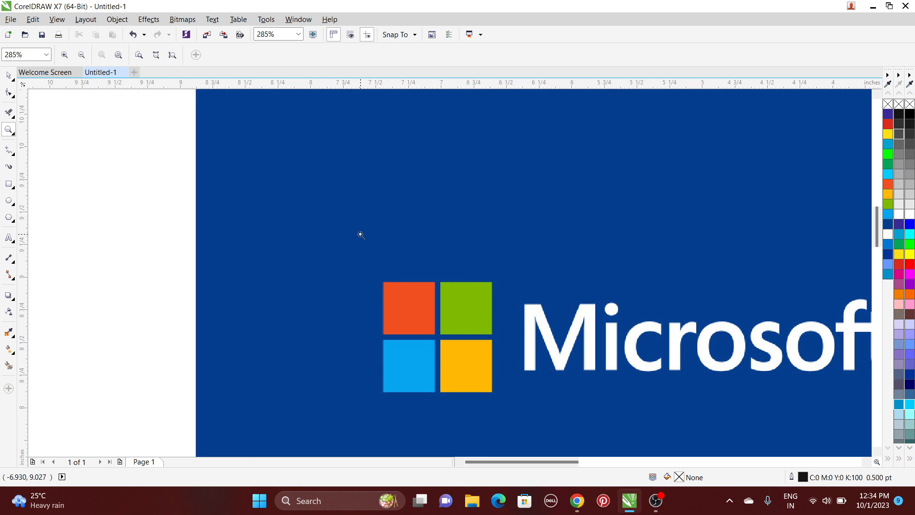
{"action": "right_click", "coordinate": [360, 234]}
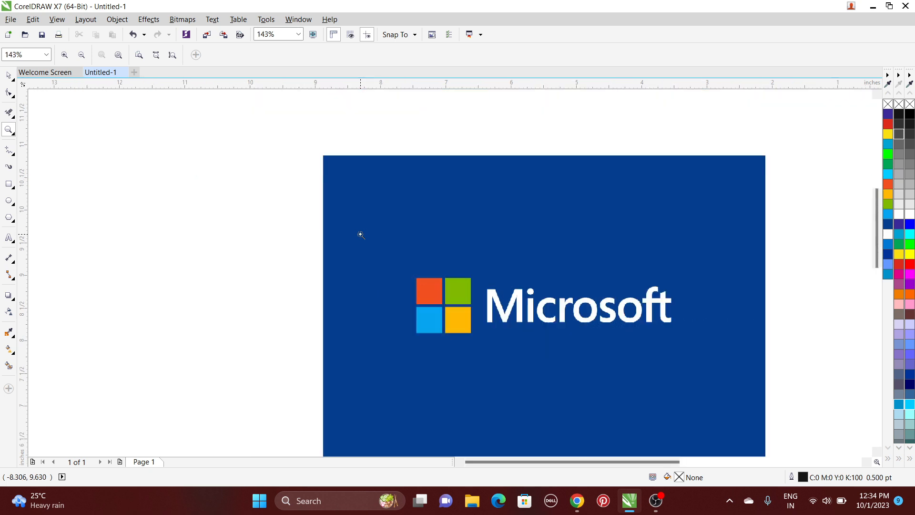
{"action": "right_click", "coordinate": [447, 327]}
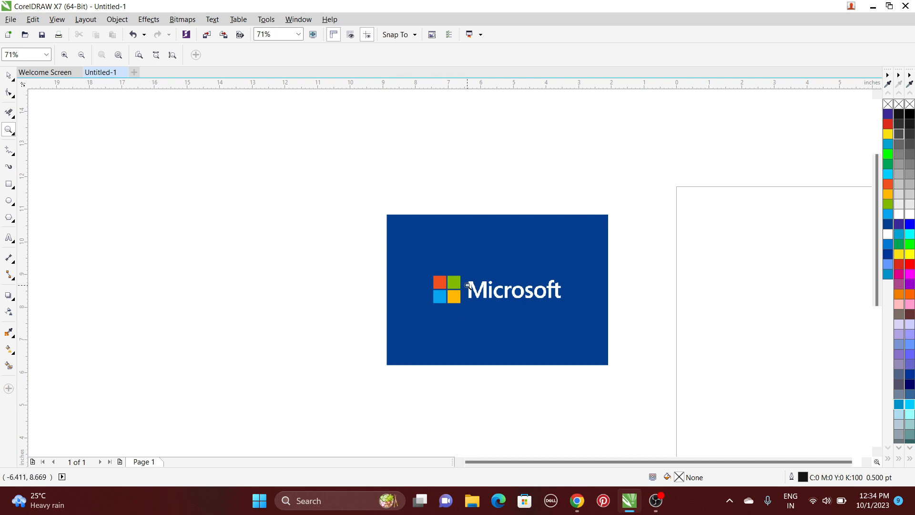
{"action": "left_click", "coordinate": [8, 77]}
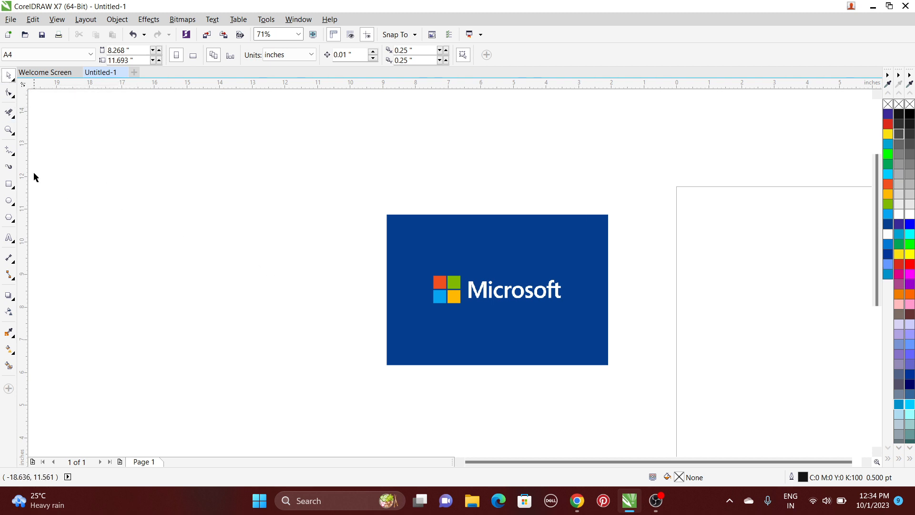
{"action": "left_click", "coordinate": [8, 130]}
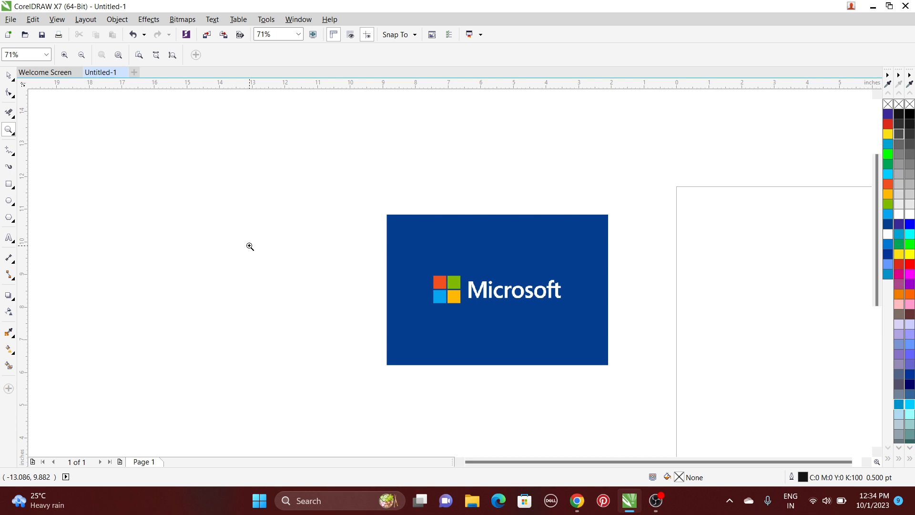
{"action": "key", "text": "space"}
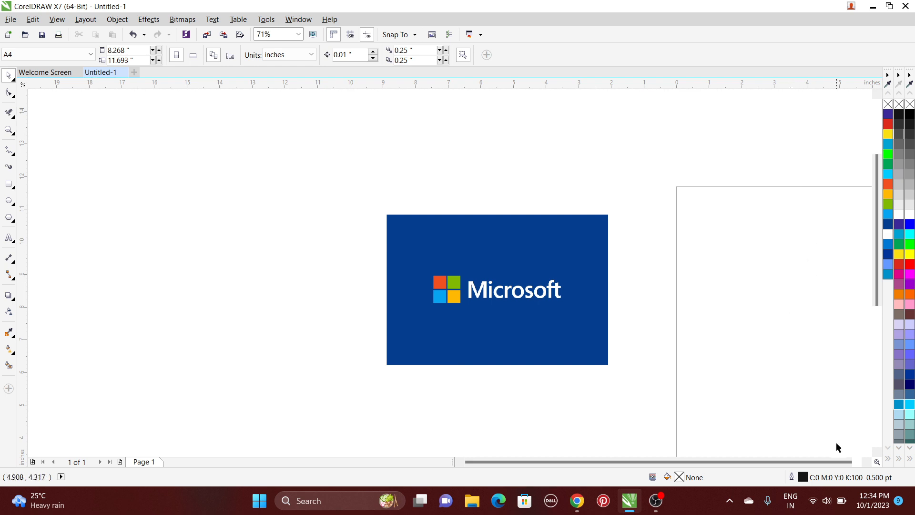
{"action": "mouse_move", "coordinate": [876, 273]}
{"action": "left_mouse_down"}
{"action": "mouse_move", "coordinate": [876, 296]}
{"action": "mouse_move", "coordinate": [875, 283]}
{"action": "left_mouse_up"}
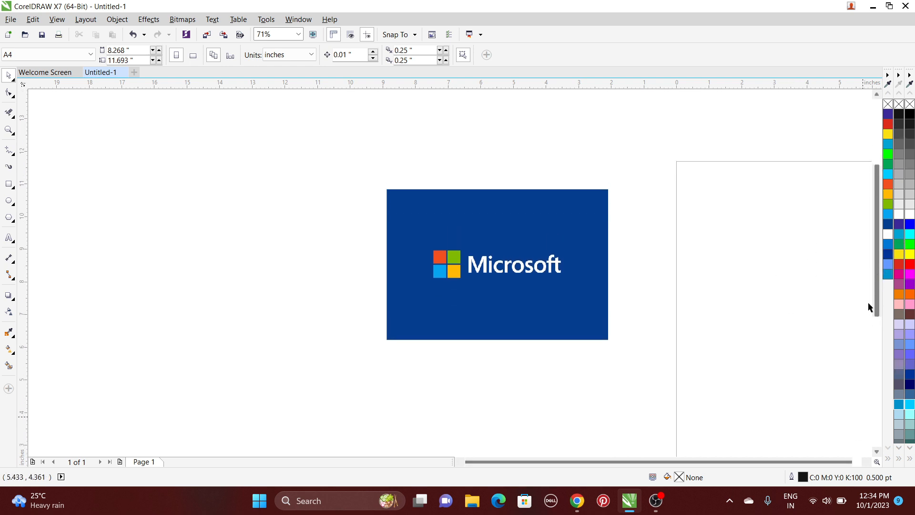
{"action": "left_click_drag", "start_coordinate": [807, 462], "coordinate": [816, 462]}
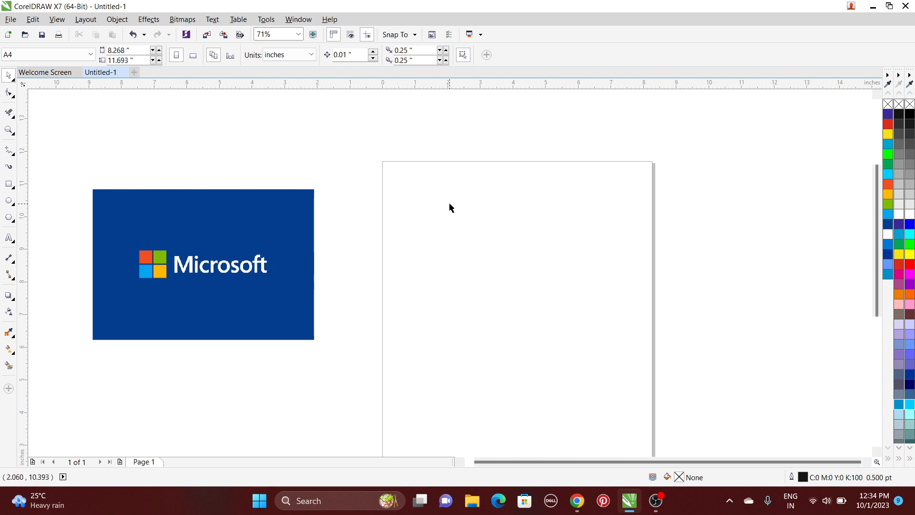
{"action": "scroll", "coordinate": [450, 207], "scroll_direction": "down", "scroll_amount": 1}
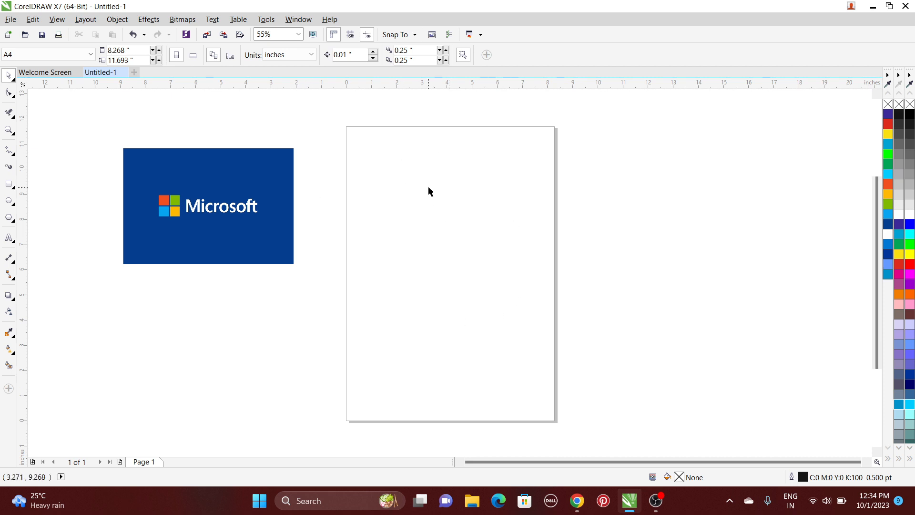
- Compare the all-objects view, the full-screen preview and a close-up of the logo image
{"action": "key", "text": "F4"}
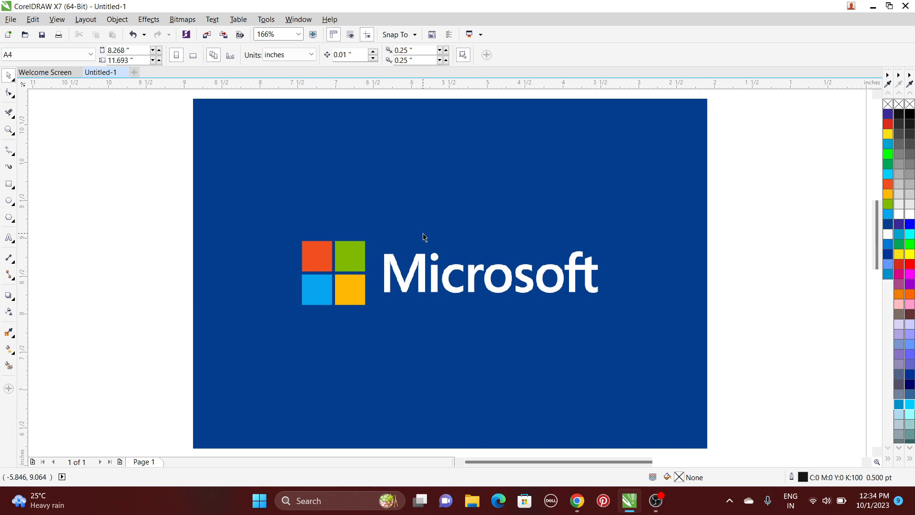
{"action": "key", "text": "F3"}
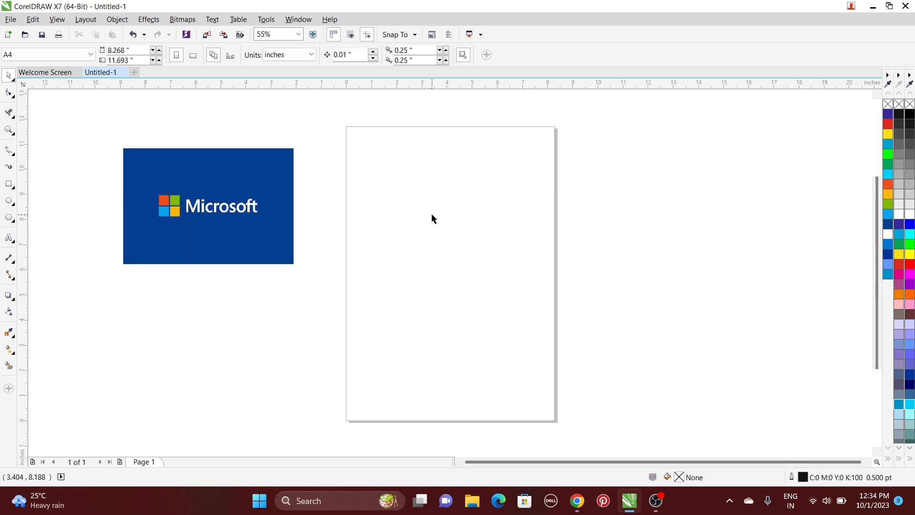
{"action": "key", "text": "F9"}
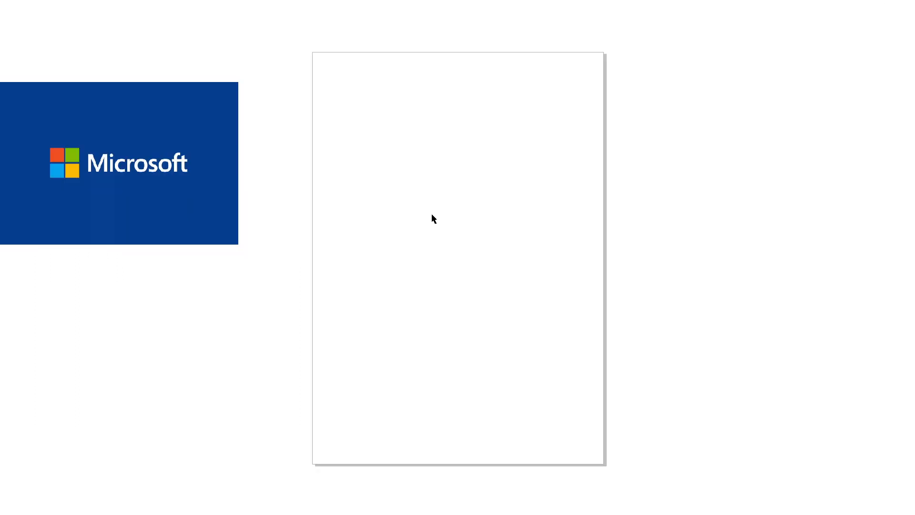
{"action": "key", "text": "F9"}
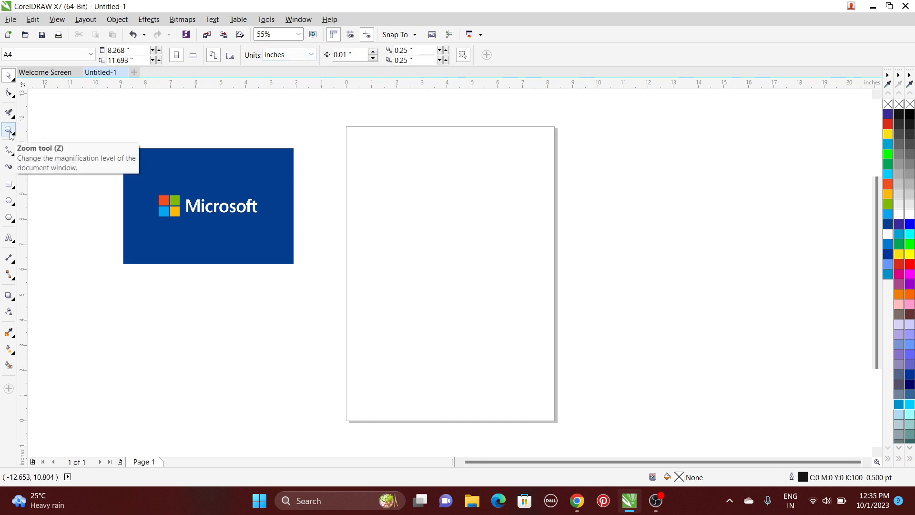
{"action": "key", "text": "z"}
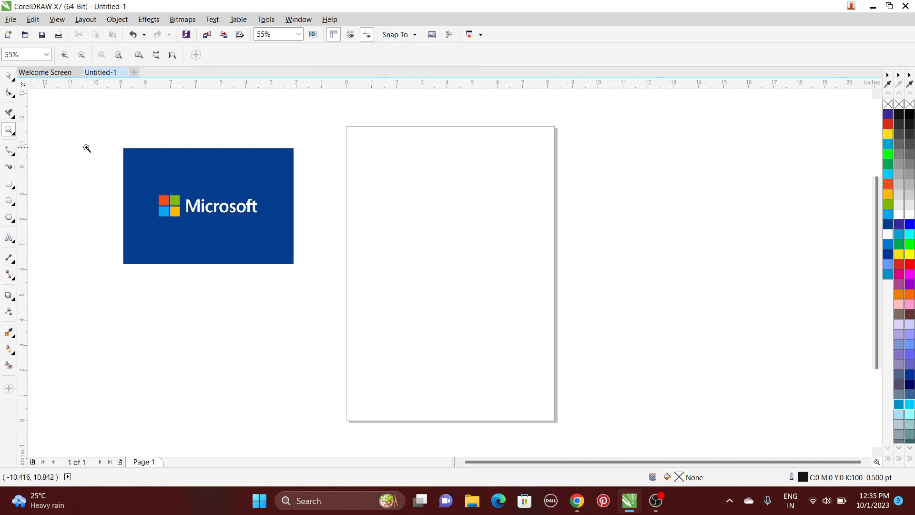
{"action": "left_click_drag", "start_coordinate": [94, 135], "coordinate": [301, 281]}
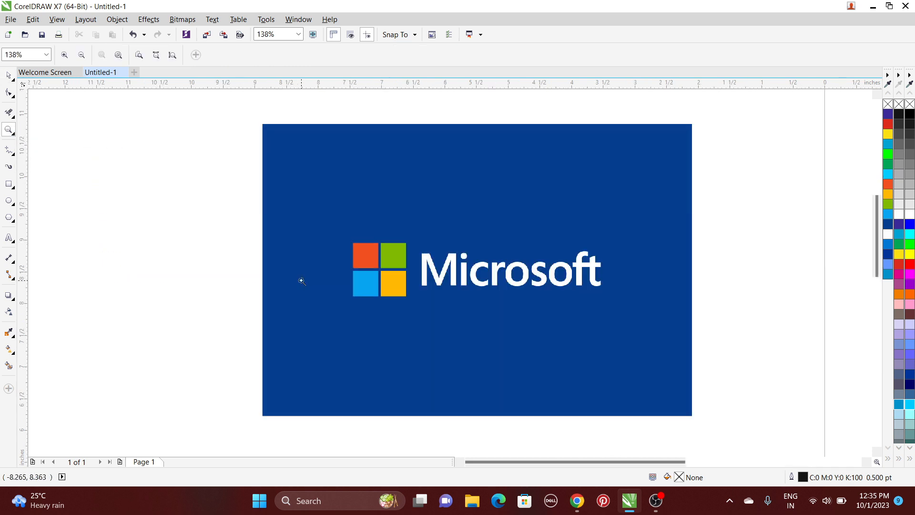
{"action": "right_click", "coordinate": [302, 280]}
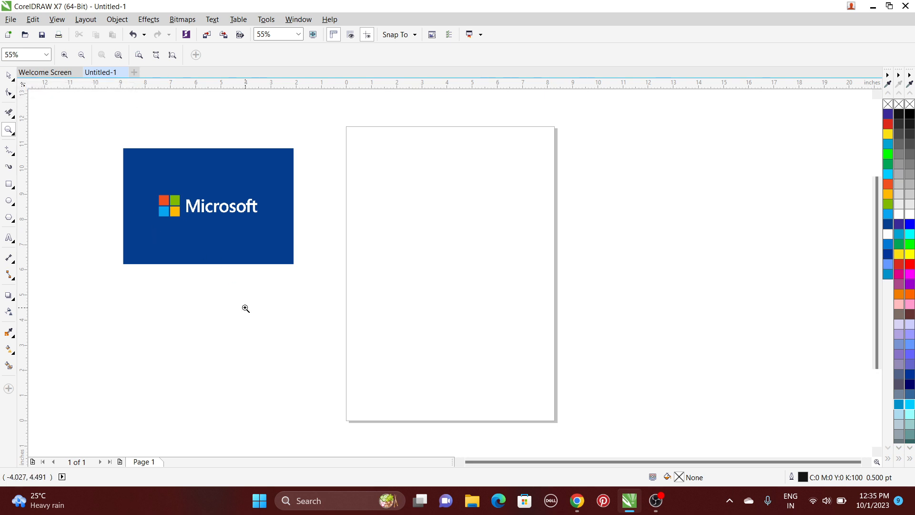
- Move the logo image to the page's upper-left area and shrink it proportionally to about 2.84 by 1.93 inches
{"action": "key", "text": "space"}
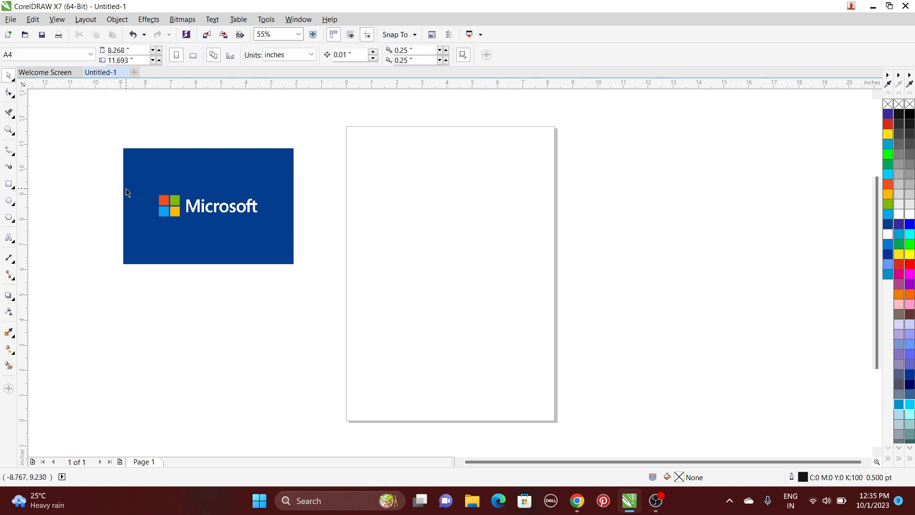
{"action": "left_click", "coordinate": [158, 221]}
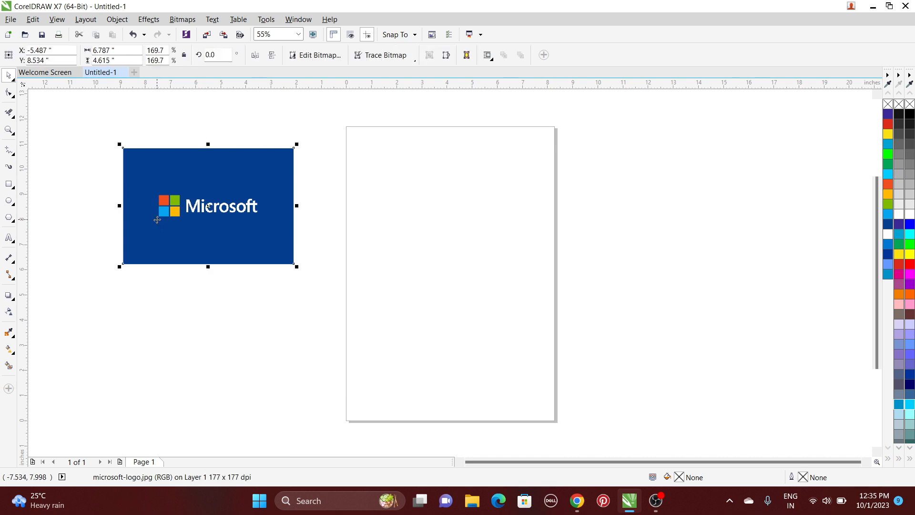
{"action": "left_click_drag", "start_coordinate": [157, 221], "coordinate": [398, 208]}
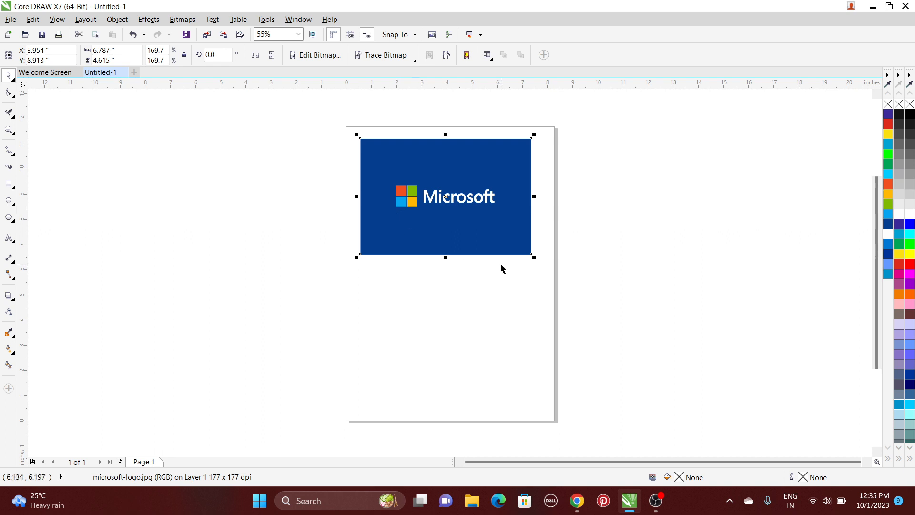
{"action": "left_click_drag", "start_coordinate": [535, 257], "coordinate": [435, 190]}
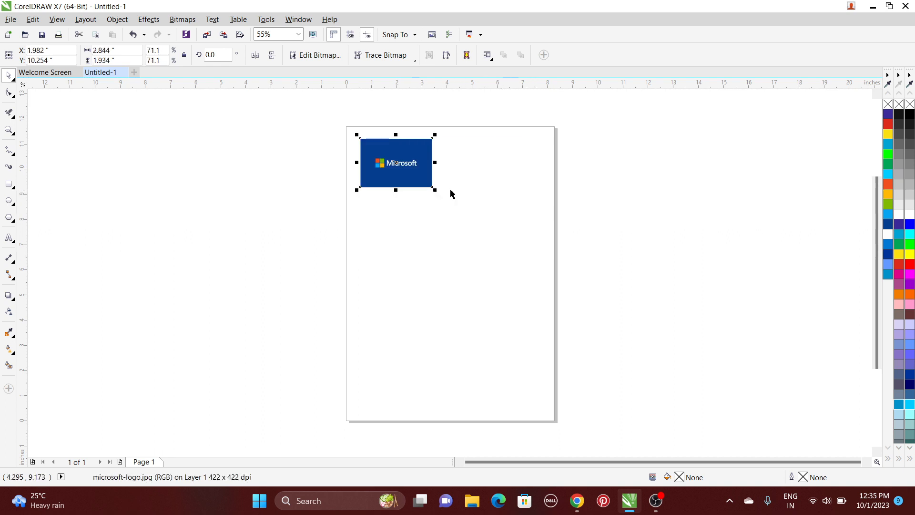
{"action": "left_click_drag", "start_coordinate": [396, 166], "coordinate": [387, 177]}
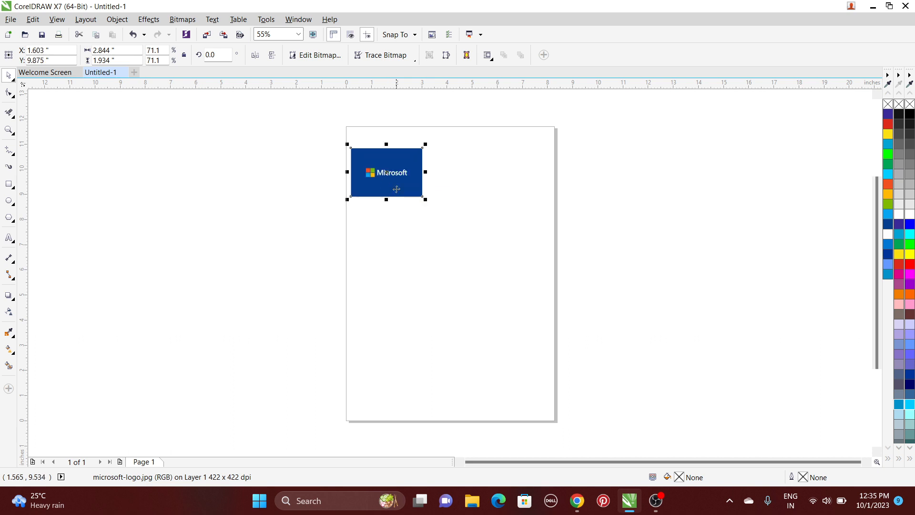
{"action": "left_click", "coordinate": [293, 197]}
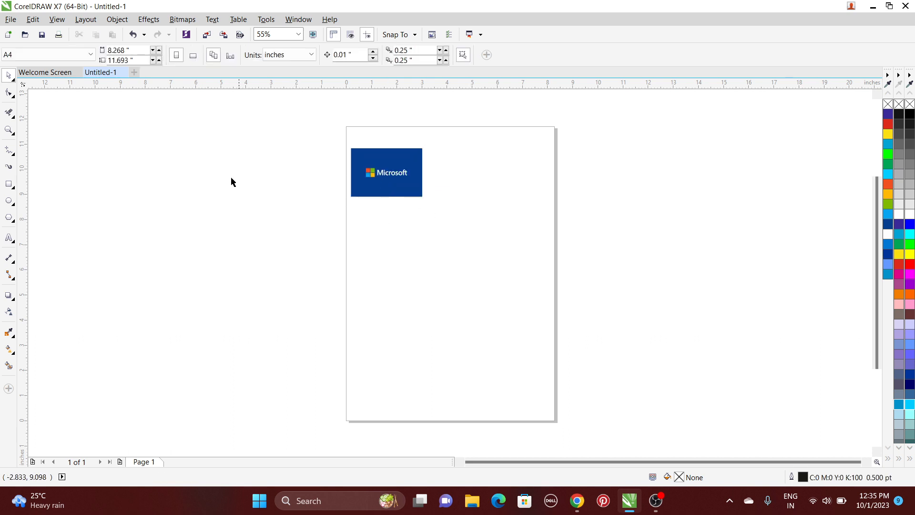
- Try a nearly square rectangle about 1.72 inches wide on the page to the right of the logo image, and delete it
{"action": "left_click", "coordinate": [8, 130]}
{"action": "left_click_drag", "start_coordinate": [330, 119], "coordinate": [585, 276]}
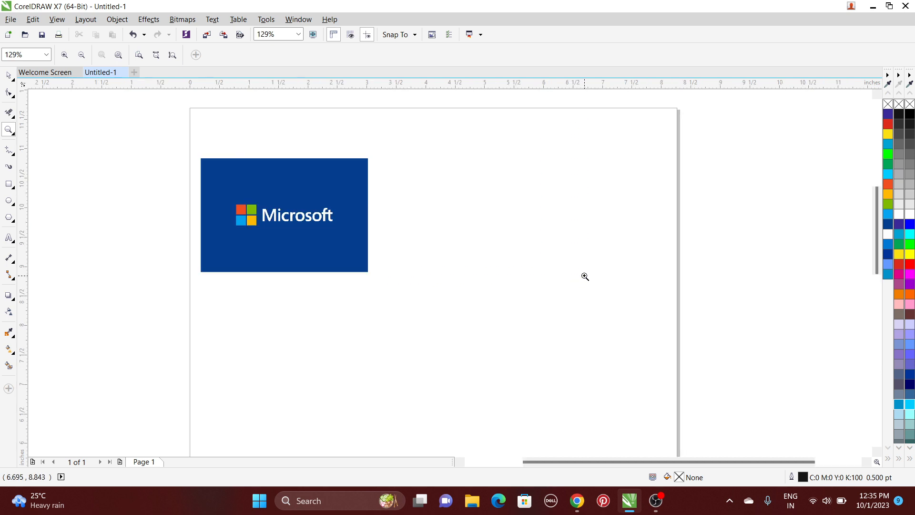
{"action": "left_click_drag", "start_coordinate": [145, 112], "coordinate": [688, 324]}
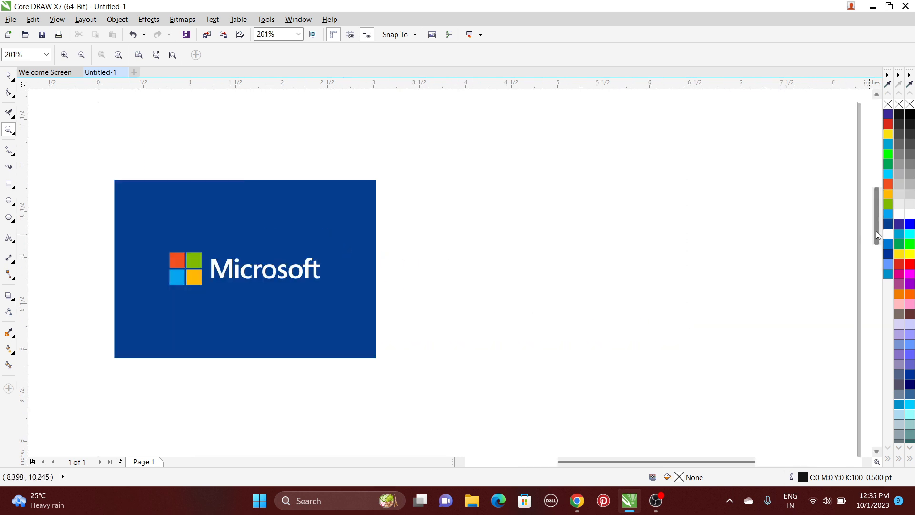
{"action": "left_click_drag", "start_coordinate": [876, 231], "coordinate": [876, 243]}
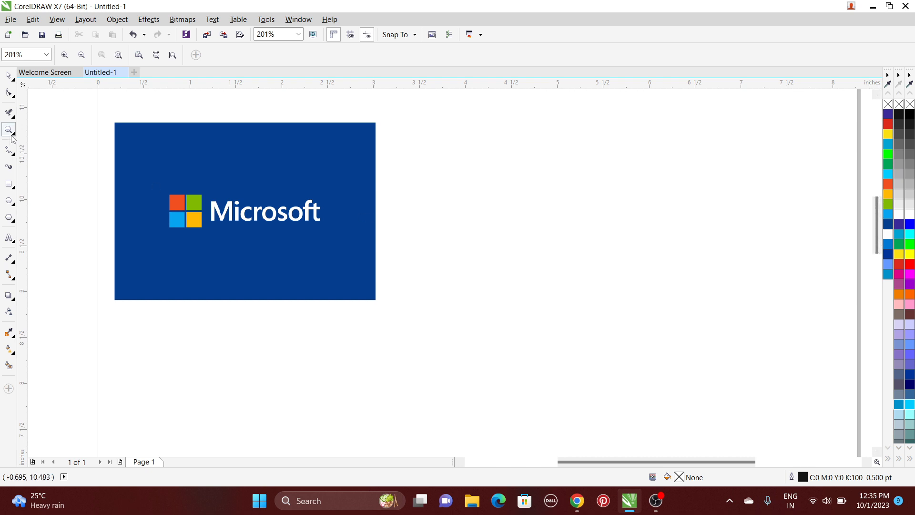
{"action": "left_click", "coordinate": [8, 77]}
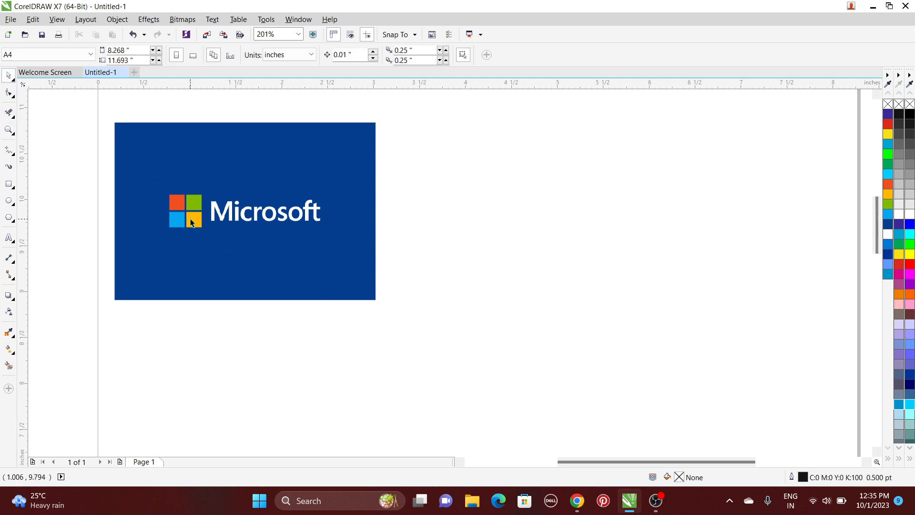
{"action": "left_click", "coordinate": [7, 185]}
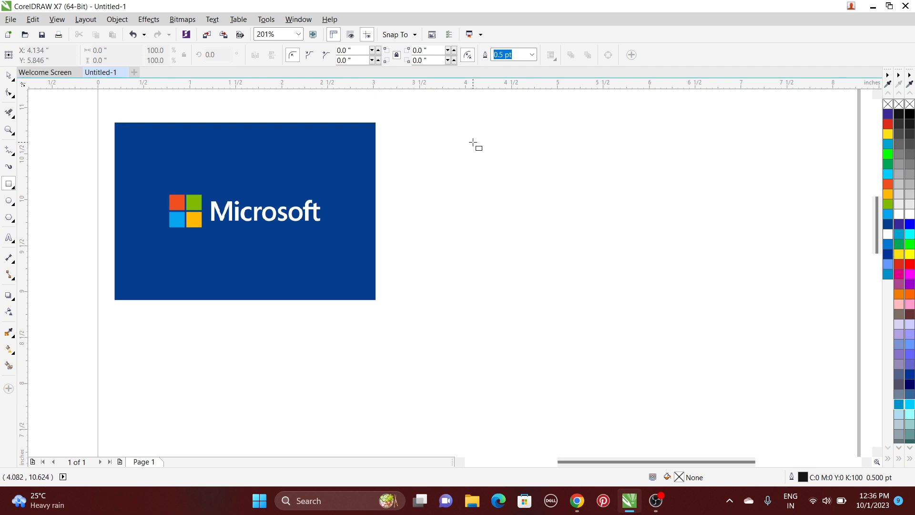
{"action": "left_click_drag", "start_coordinate": [473, 134], "coordinate": [631, 292]}
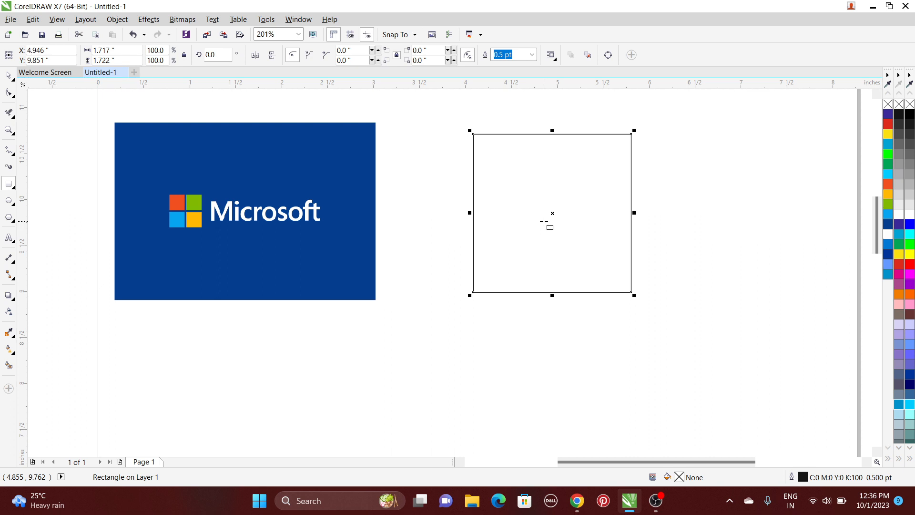
{"action": "key", "text": "Delete"}
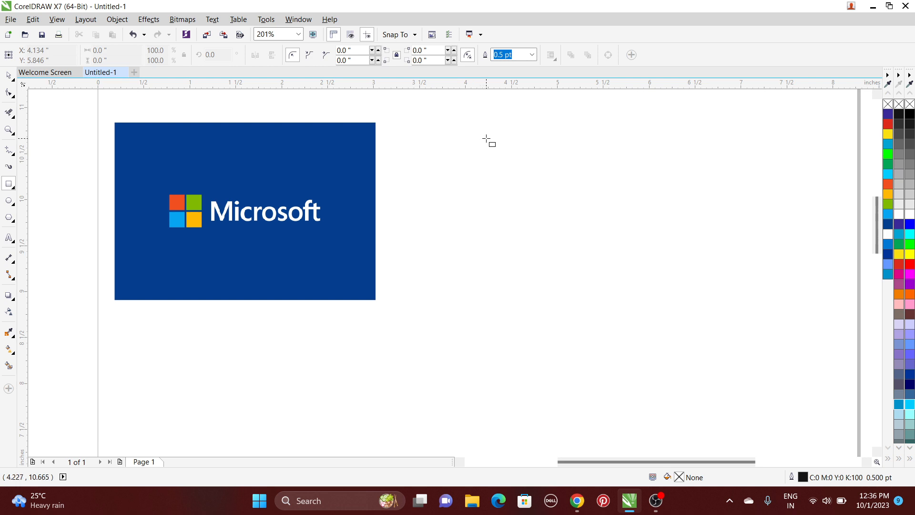
- Draw a square about 1.5 inches wide on the page to the right of the logo image
{"action": "left_click_drag", "start_coordinate": [486, 139], "coordinate": [597, 276]}
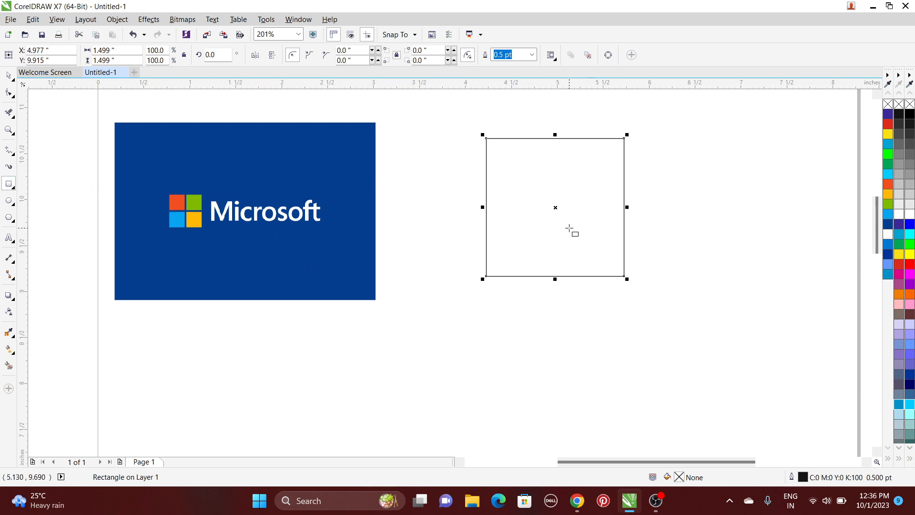
{"action": "key", "text": "space"}
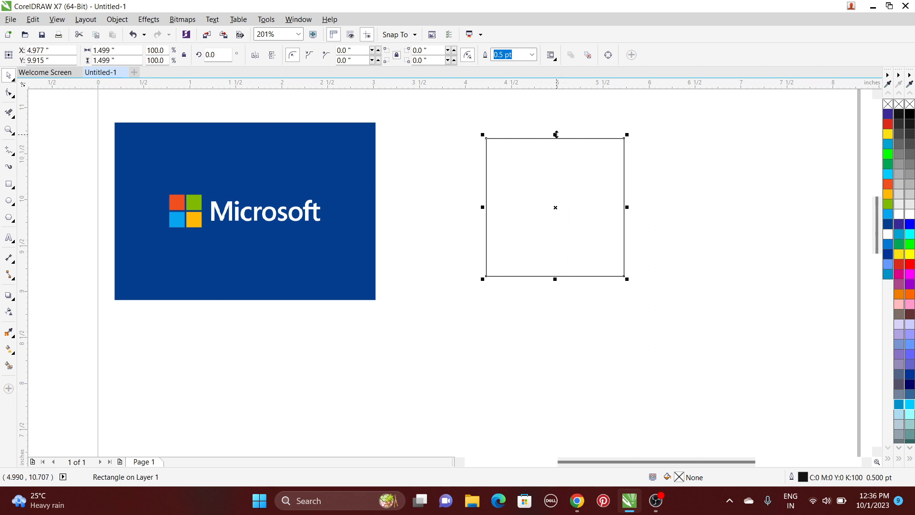
- Try resizing the square from its top edge, corner and side, and try deleting it, undoing each change
{"action": "left_click_drag", "start_coordinate": [555, 134], "coordinate": [558, 160]}
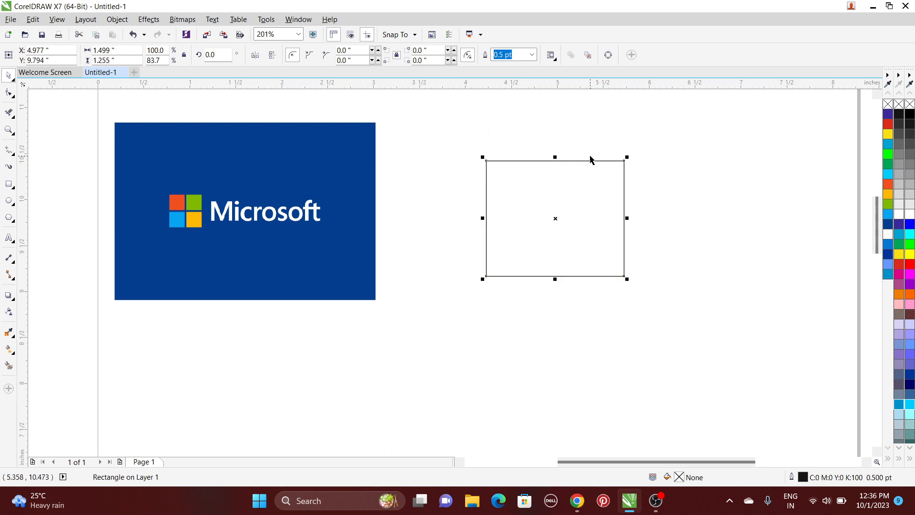
{"action": "key", "text": "ctrl+z"}
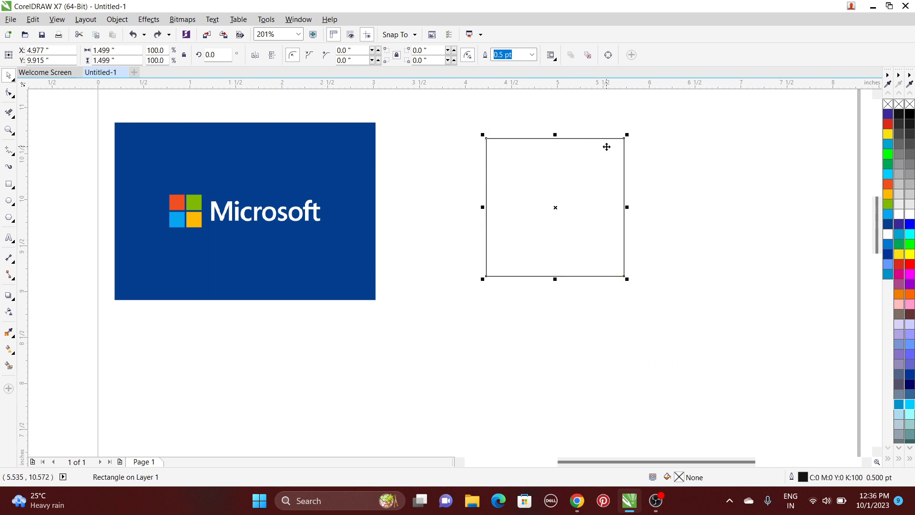
{"action": "mouse_move", "coordinate": [627, 136]}
{"action": "left_mouse_down"}
{"action": "mouse_move", "coordinate": [595, 190]}
{"action": "mouse_move", "coordinate": [639, 131]}
{"action": "mouse_move", "coordinate": [636, 142]}
{"action": "left_mouse_up"}
{"action": "key", "text": "ctrl+z"}
{"action": "mouse_move", "coordinate": [627, 206]}
{"action": "left_mouse_down"}
{"action": "mouse_move", "coordinate": [562, 207]}
{"action": "mouse_move", "coordinate": [627, 206]}
{"action": "left_mouse_up"}
{"action": "key", "text": "Delete"}
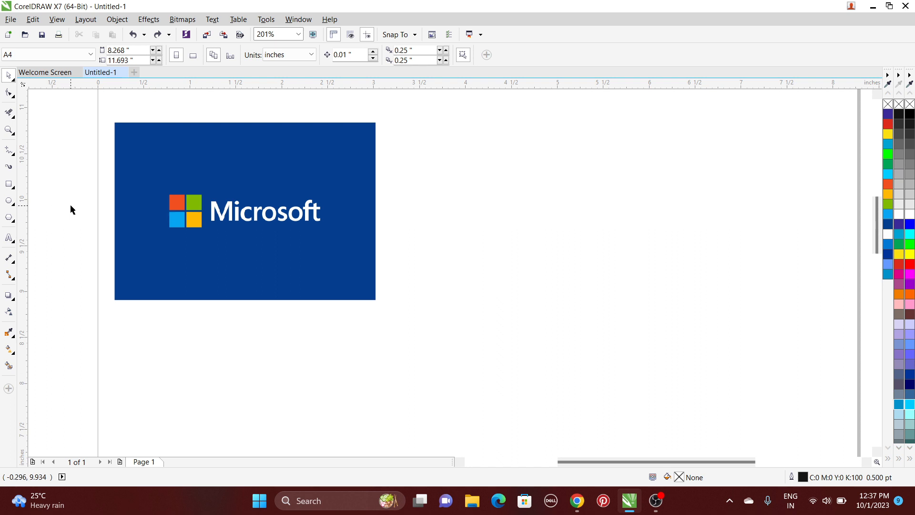
{"action": "key", "text": "ctrl+z"}
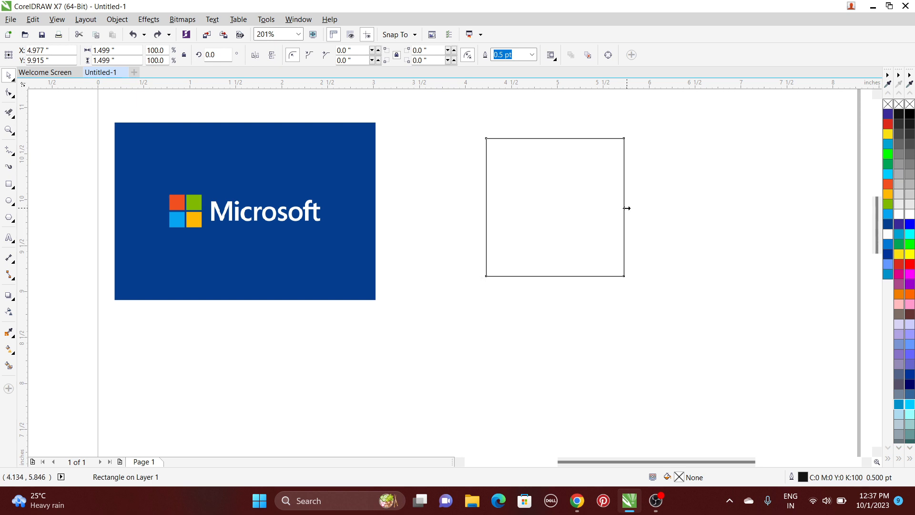
{"action": "mouse_move", "coordinate": [627, 207]}
{"action": "left_mouse_down"}
{"action": "mouse_move", "coordinate": [578, 206]}
{"action": "mouse_move", "coordinate": [615, 207]}
{"action": "left_mouse_up"}
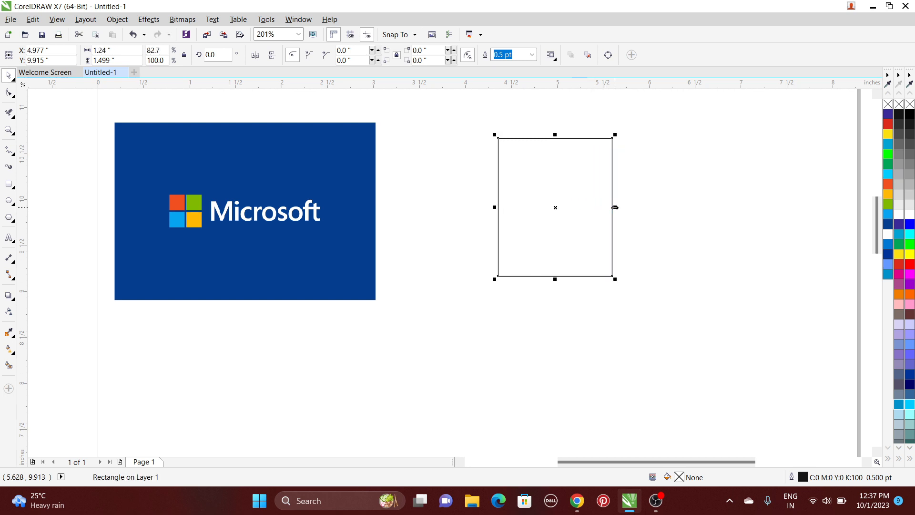
{"action": "key", "text": "ctrl+z"}
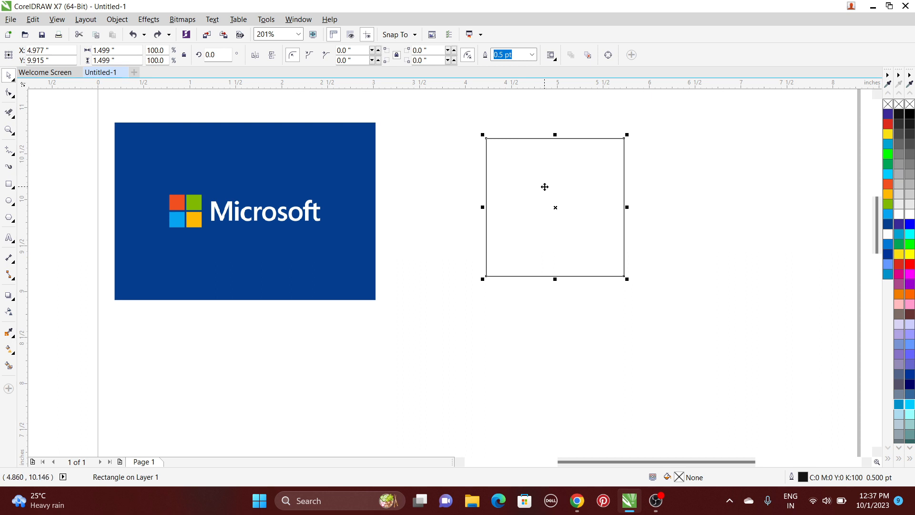
- Move the square closer to the logo image, and try a duplicate about 1.65 inches to its right and delete it
{"action": "left_click_drag", "start_coordinate": [545, 186], "coordinate": [471, 196]}
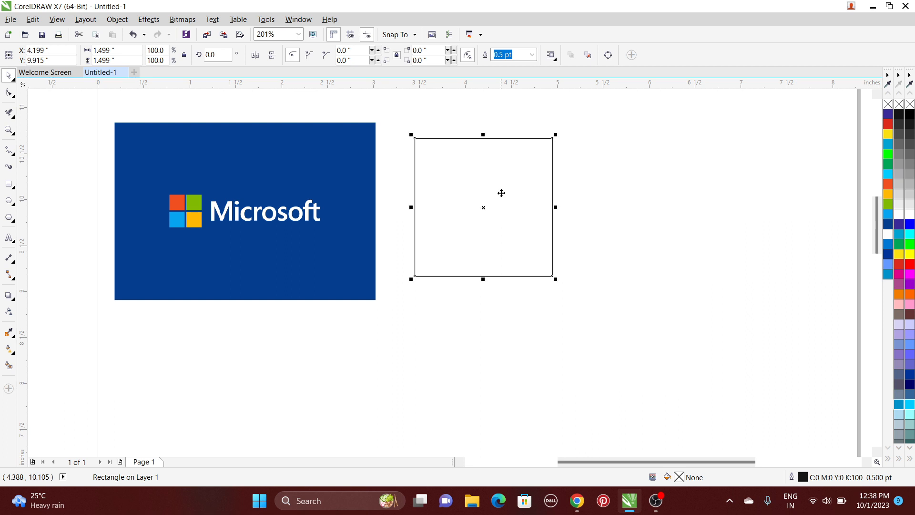
{"action": "left_click_drag", "start_coordinate": [502, 200], "coordinate": [654, 203]}
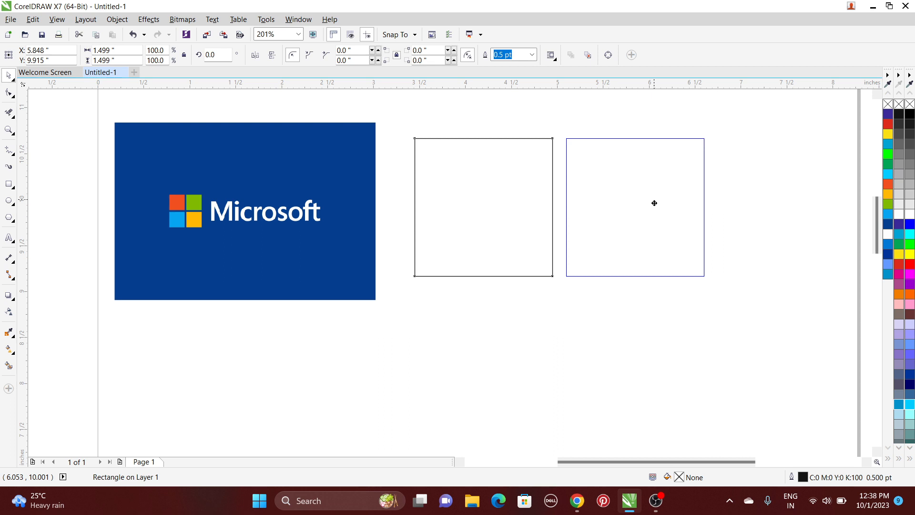
{"action": "left_click_drag", "start_coordinate": [654, 203], "coordinate": [654, 203]}
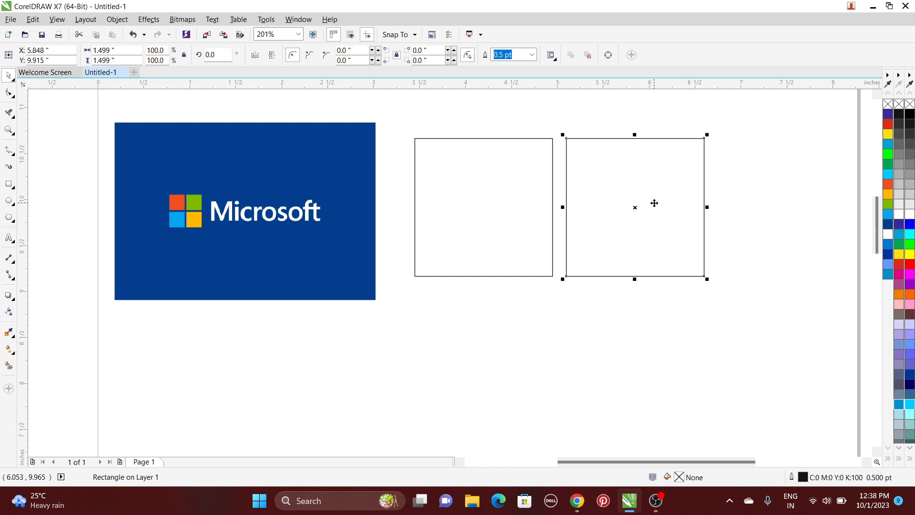
{"action": "key", "text": "Delete"}
{"action": "left_click", "coordinate": [535, 190]}
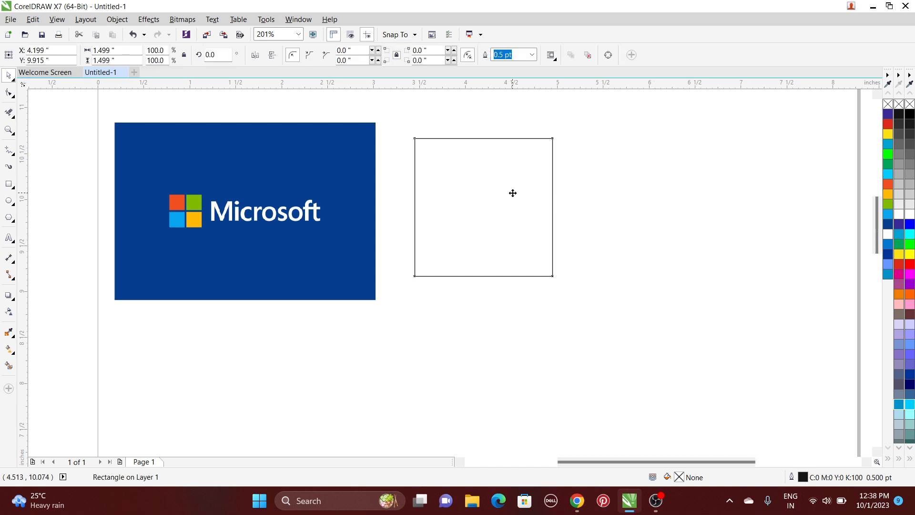
- Try duplicating the square about 1.6 inches to the right and repeating the duplication once, and delete both copies
{"action": "left_click_drag", "start_coordinate": [513, 193], "coordinate": [660, 195]}
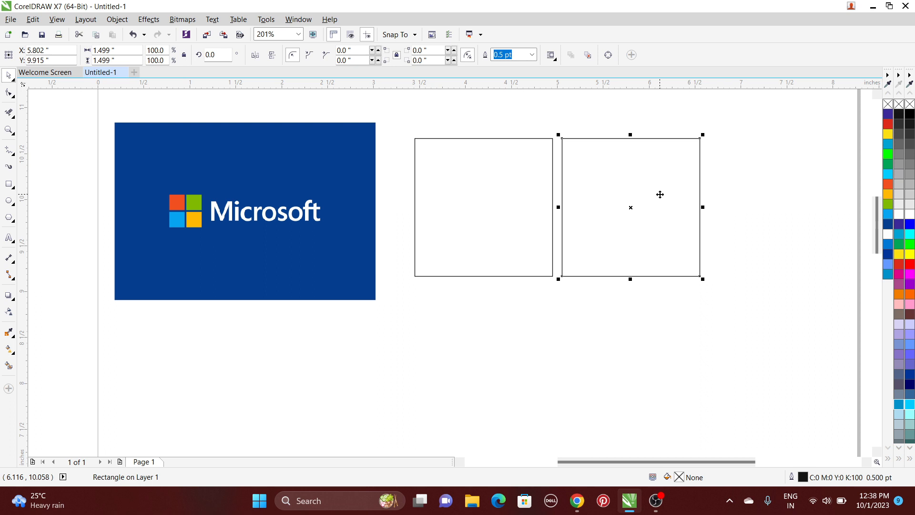
{"action": "key", "text": "ctrl+r"}
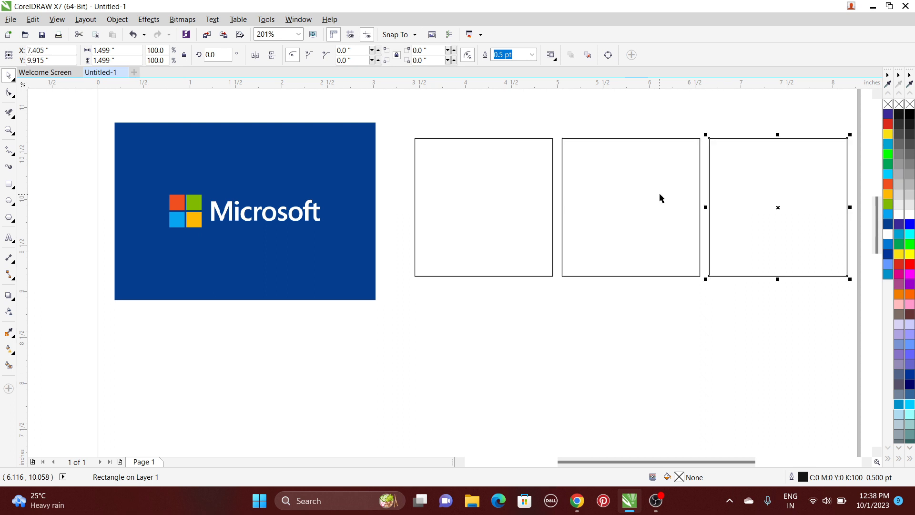
{"action": "key", "text": "Delete"}
{"action": "left_click", "coordinate": [659, 192]}
{"action": "key", "text": "Delete"}
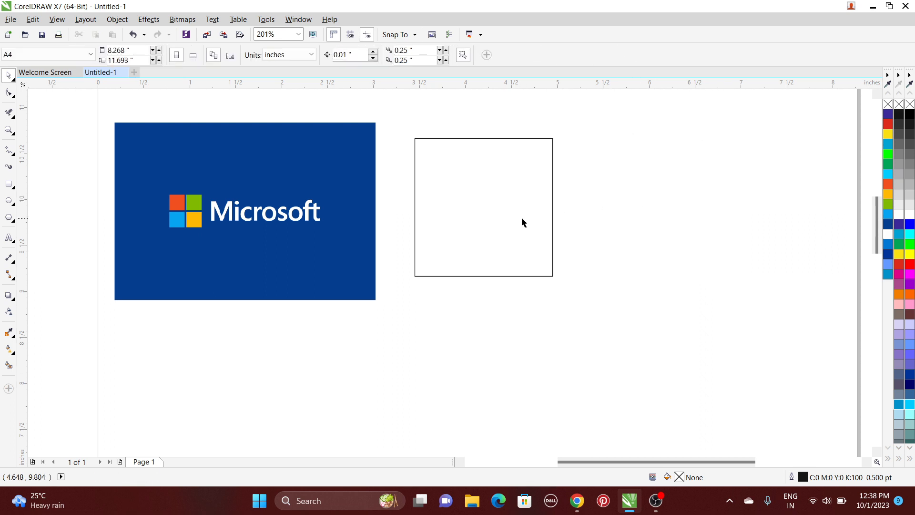
- Shrink the square about its centre to about 0.56 inch and move it up and closer to the logo image
{"action": "left_click", "coordinate": [521, 219]}
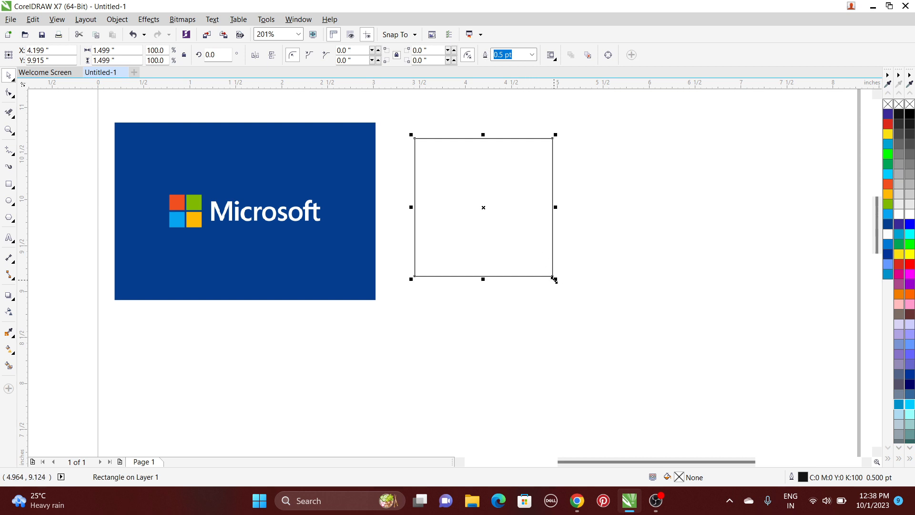
{"action": "left_click_drag", "start_coordinate": [554, 279], "coordinate": [521, 237]}
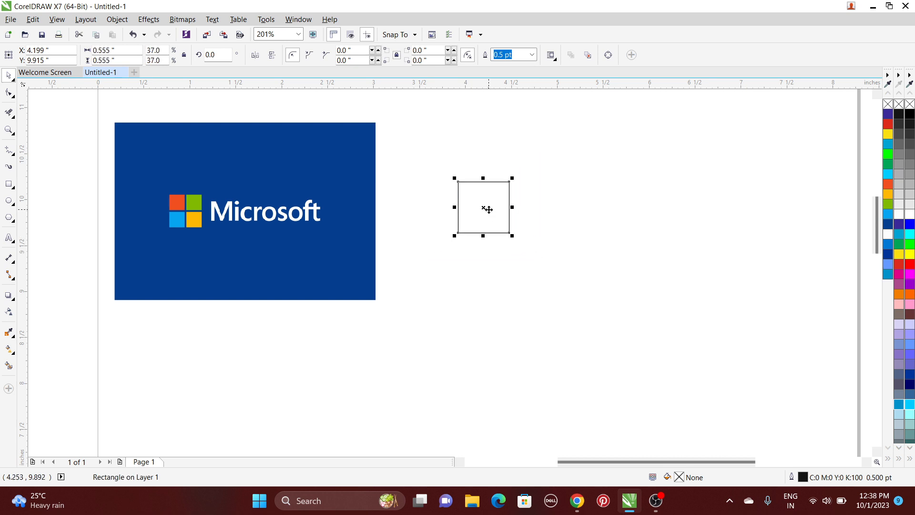
{"action": "left_click_drag", "start_coordinate": [486, 208], "coordinate": [446, 186]}
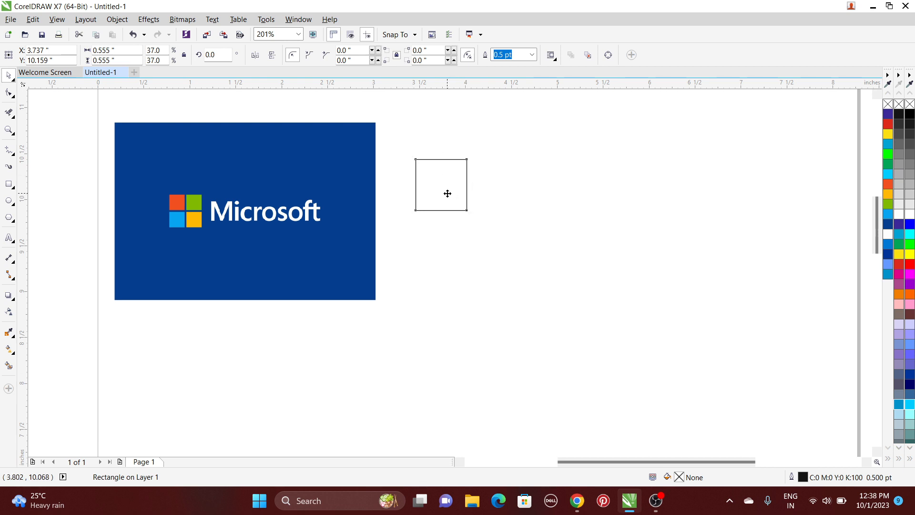
- Try a row of five evenly spaced copies to the right of the small square, about 0.67 inch apart, and delete them
{"action": "left_click_drag", "start_coordinate": [447, 193], "coordinate": [509, 198]}
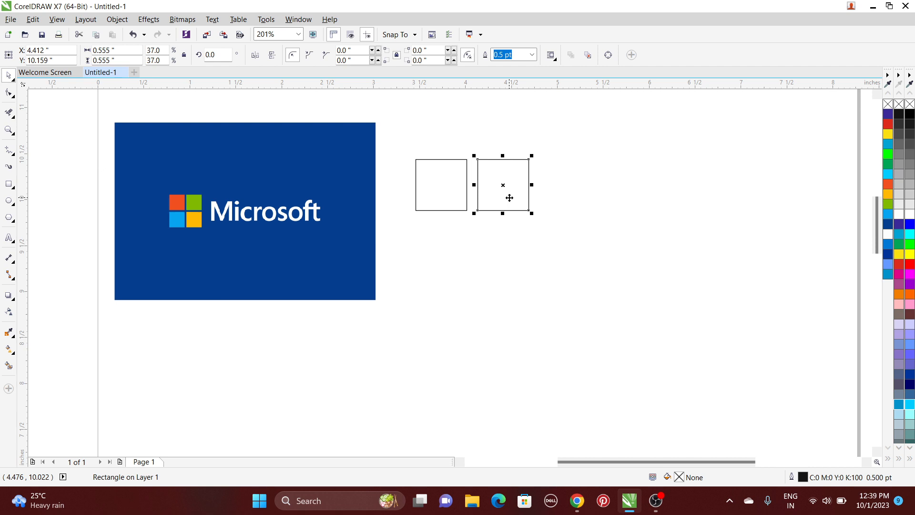
{"action": "key", "text": "ctrl+r"}
{"action": "key", "text": "ctrl+r"}
{"action": "key", "text": "ctrl+r"}
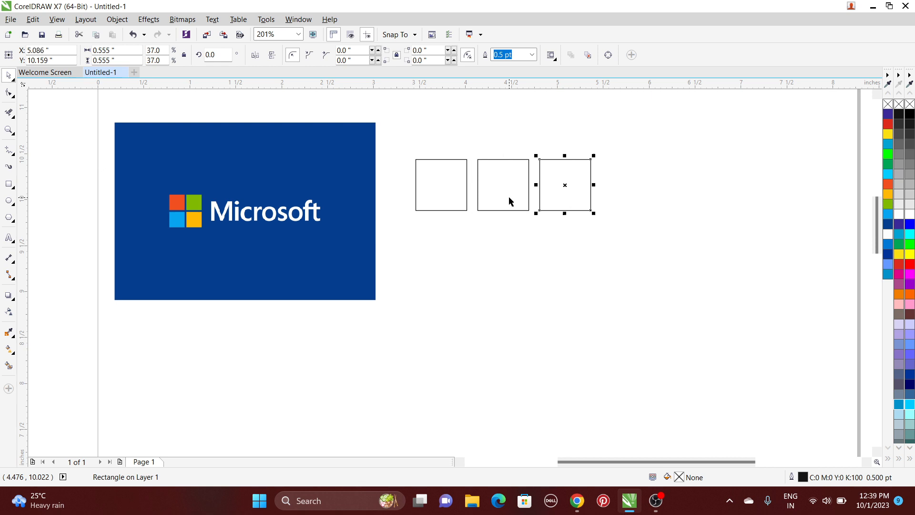
{"action": "key", "text": "ctrl+r"}
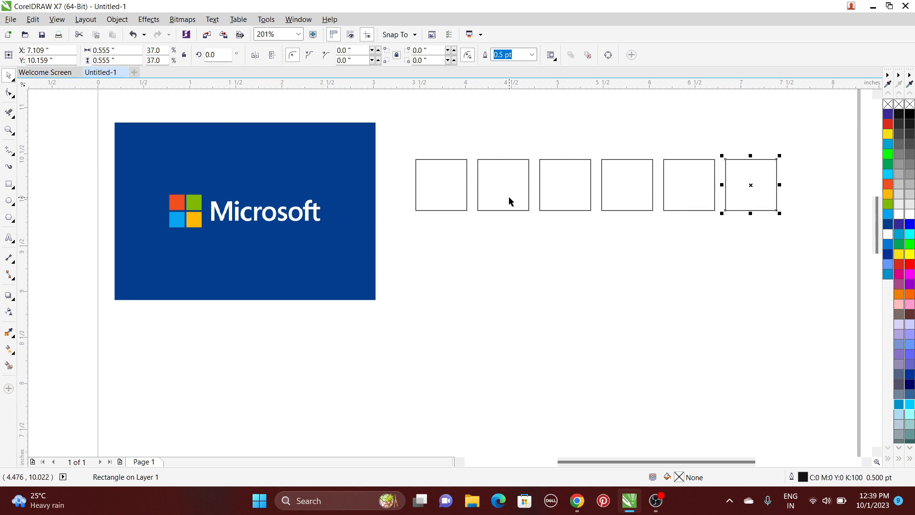
{"action": "left_click_drag", "start_coordinate": [837, 137], "coordinate": [470, 253]}
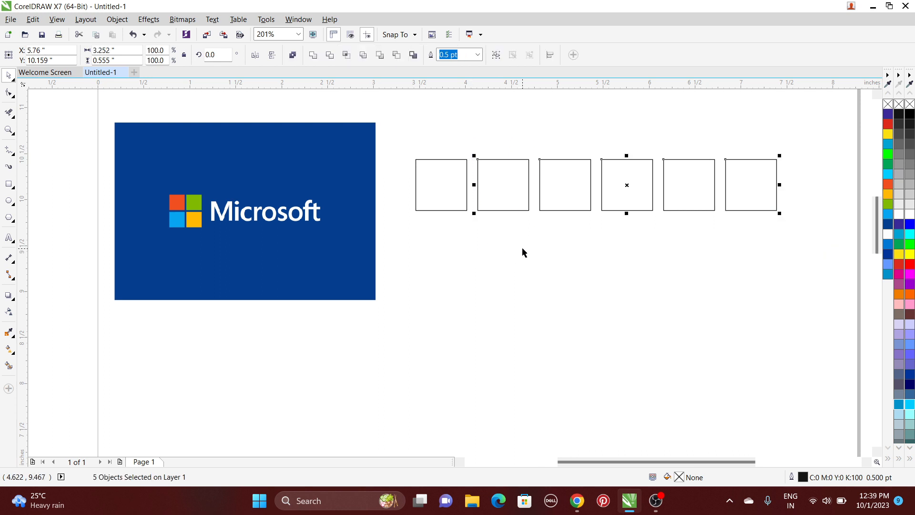
{"action": "key", "text": "Delete"}
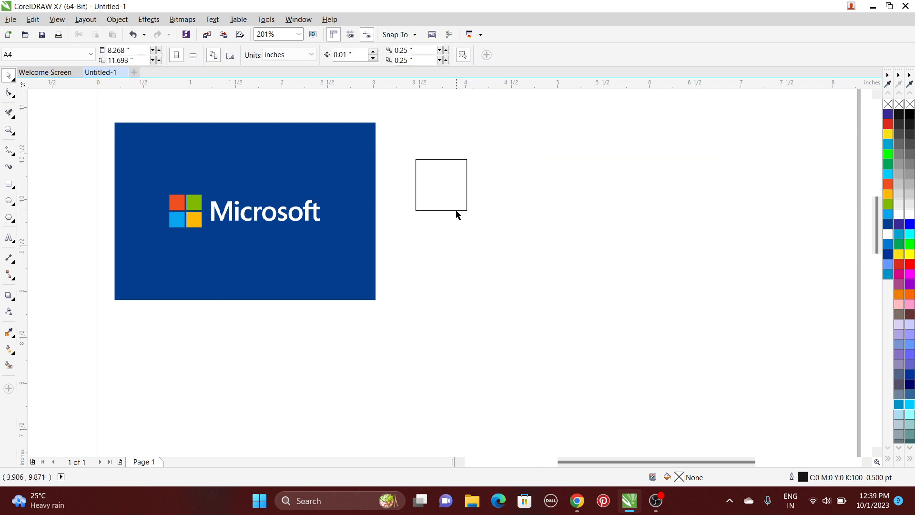
- Enlarge the square about its centre to about 1.53 inches and move it clear of the logo image's right edge
{"action": "left_click", "coordinate": [421, 175]}
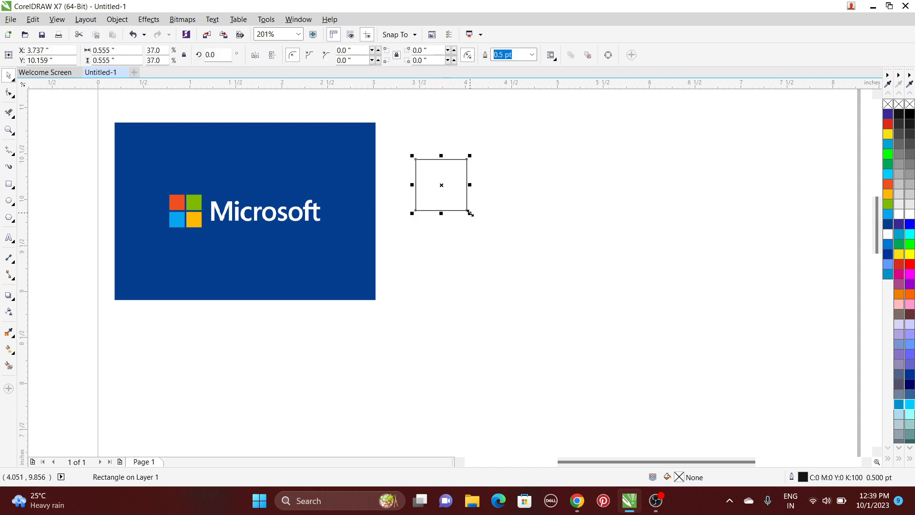
{"action": "left_click_drag", "start_coordinate": [470, 213], "coordinate": [515, 286]}
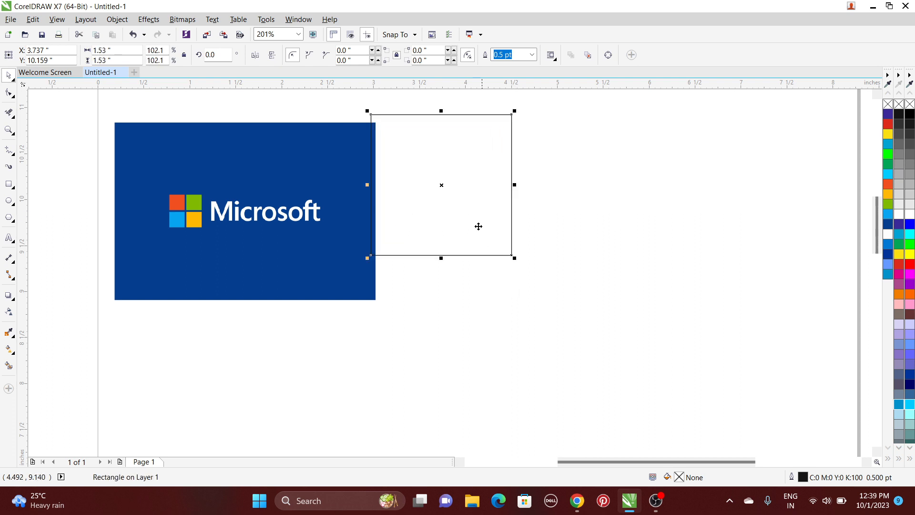
{"action": "left_click_drag", "start_coordinate": [459, 198], "coordinate": [491, 227]}
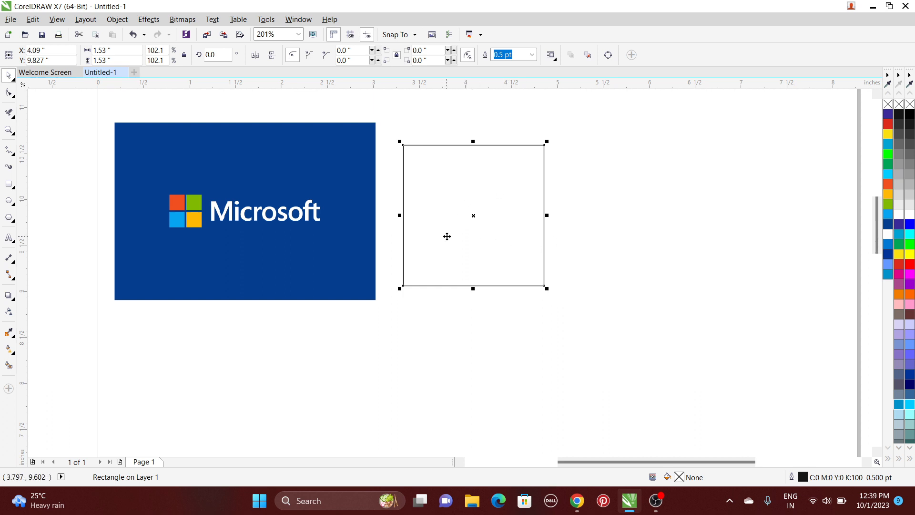
- Try rotating the square about its centre, freely to about 56.7° and in fixed increments to 225°, and undo the rotations
{"action": "left_click", "coordinate": [468, 190]}
{"action": "left_click_drag", "start_coordinate": [547, 142], "coordinate": [456, 132]}
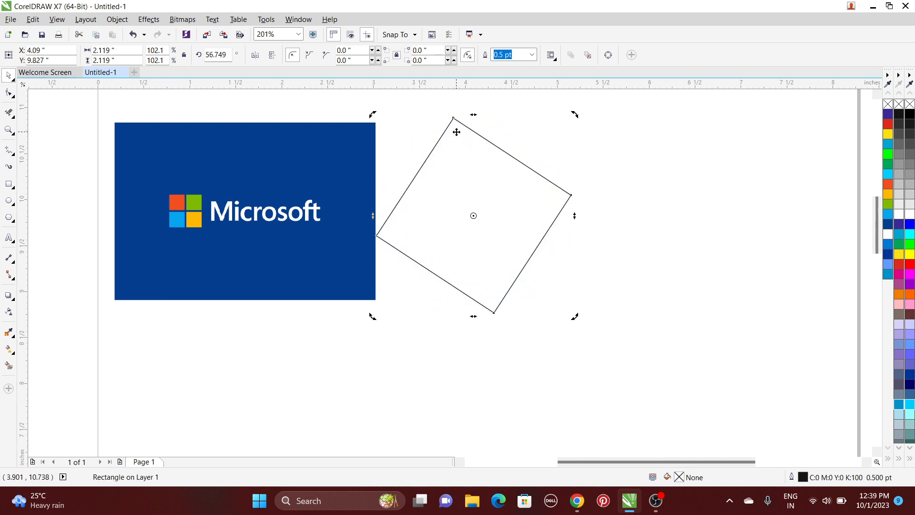
{"action": "key", "text": "ctrl+z"}
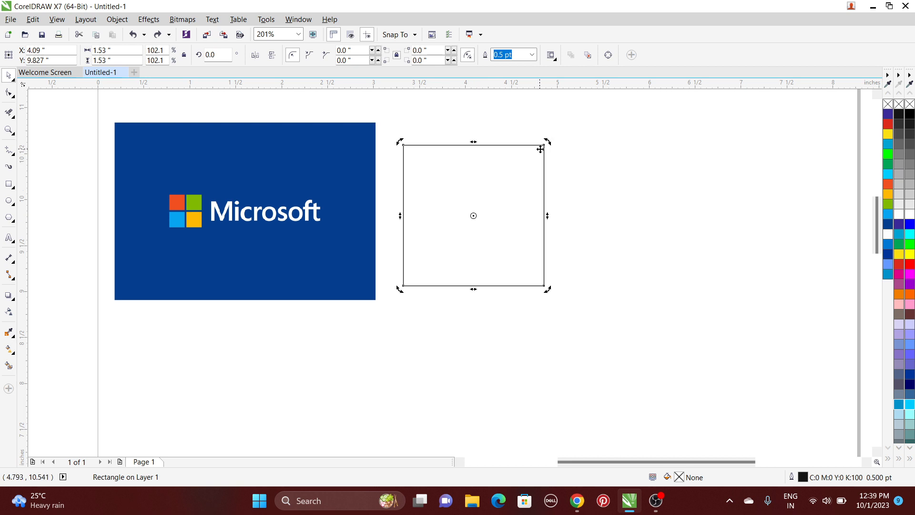
{"action": "left_click_drag", "start_coordinate": [548, 143], "coordinate": [563, 126]}
{"action": "left_click_drag", "start_coordinate": [549, 141], "coordinate": [562, 205]}
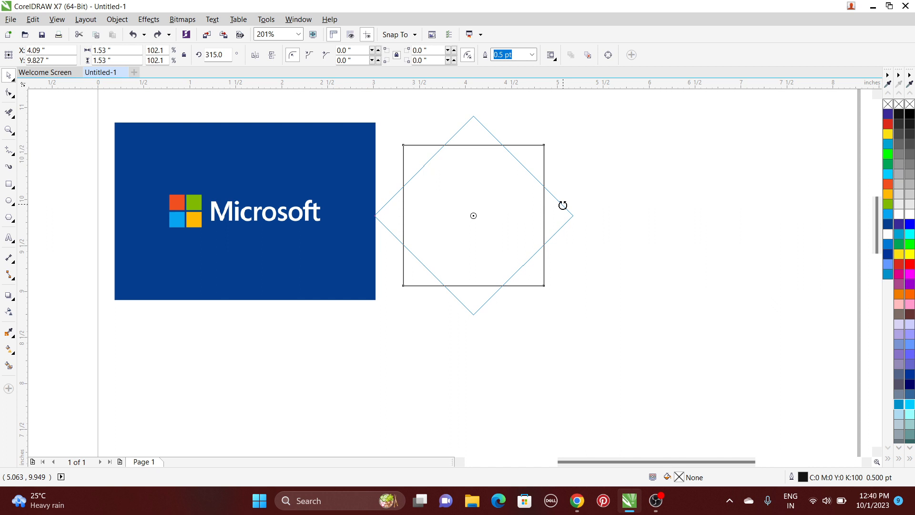
{"action": "left_click_drag", "start_coordinate": [563, 205], "coordinate": [469, 300]}
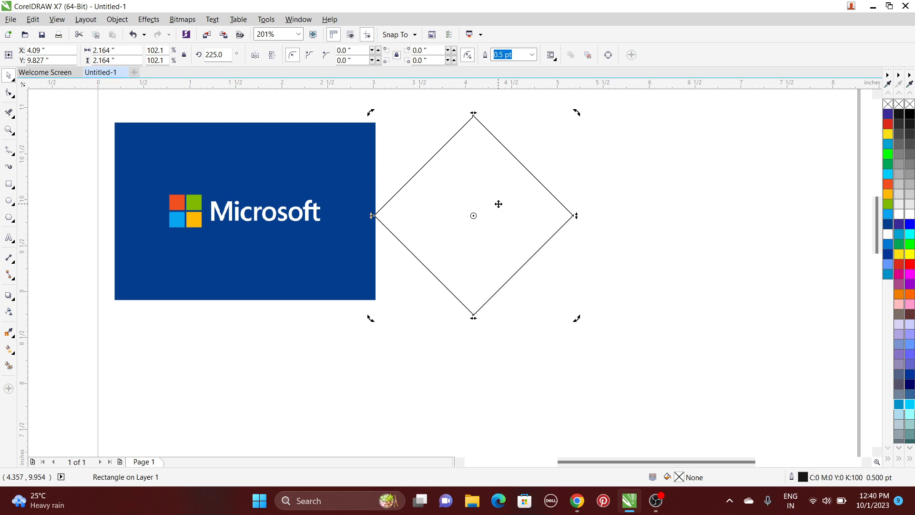
{"action": "key", "text": "ctrl+z"}
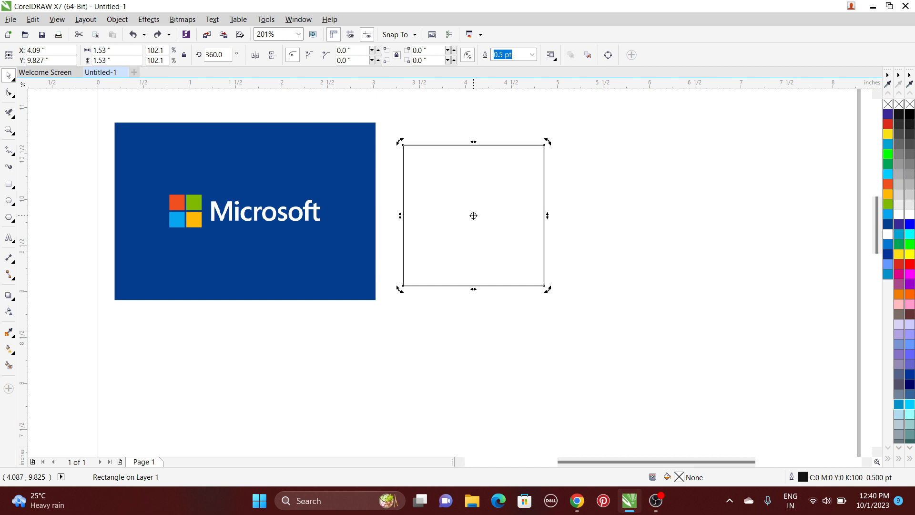
- Move the square's rotation centre to its lower-left corner, try rotating it about that point, and restore its upright orientation
{"action": "left_click_drag", "start_coordinate": [473, 216], "coordinate": [407, 276]}
{"action": "left_click_drag", "start_coordinate": [547, 140], "coordinate": [458, 242]}
{"action": "key", "text": "ctrl+z"}
{"action": "key", "text": "ctrl+z"}
{"action": "left_click_drag", "start_coordinate": [548, 141], "coordinate": [486, 219]}
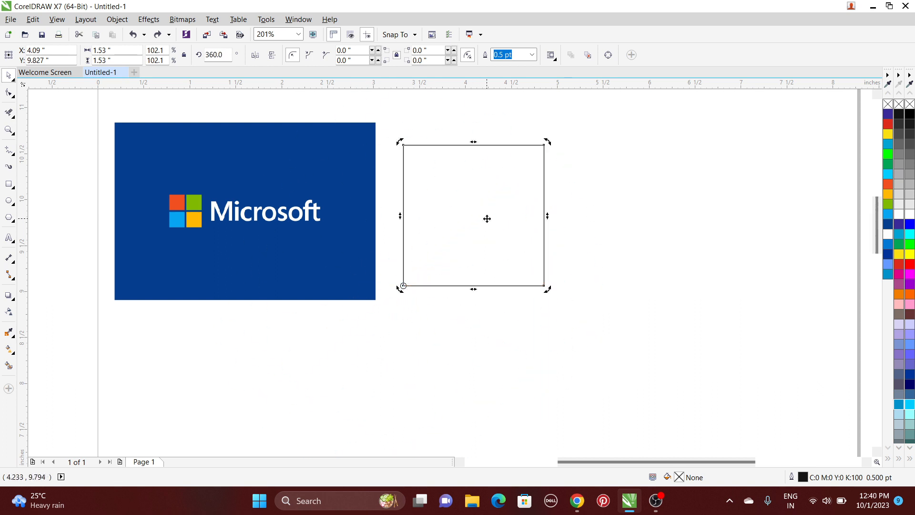
- Fill the square beside the logo image with Navy Blue (#003399)
{"action": "left_click", "coordinate": [591, 225]}
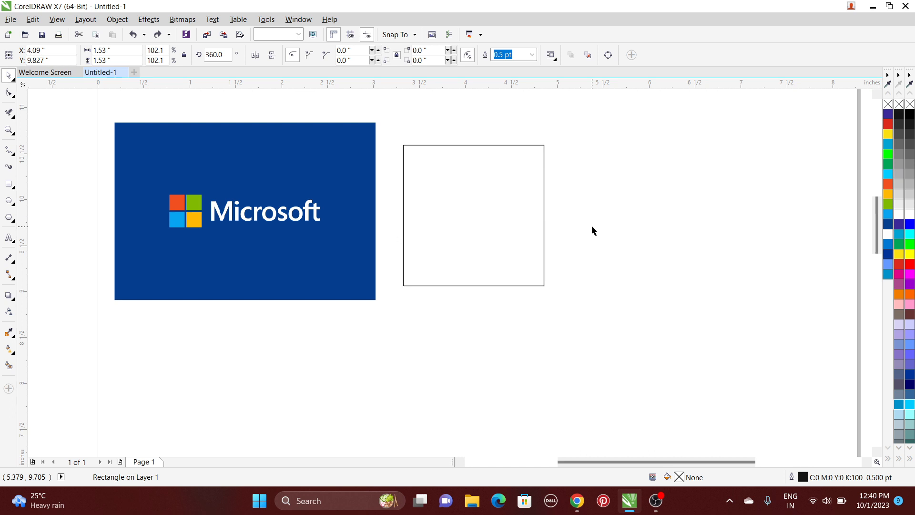
{"action": "left_click", "coordinate": [465, 203]}
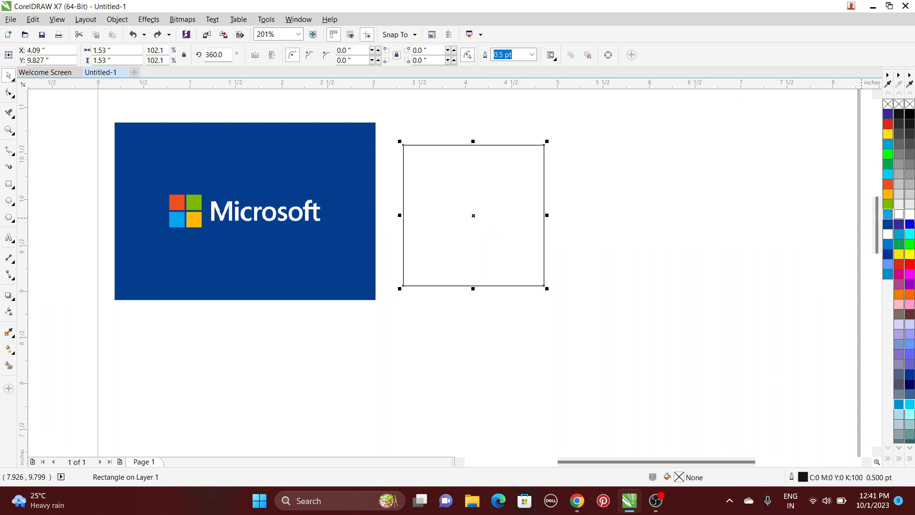
{"action": "left_click", "coordinate": [887, 257]}
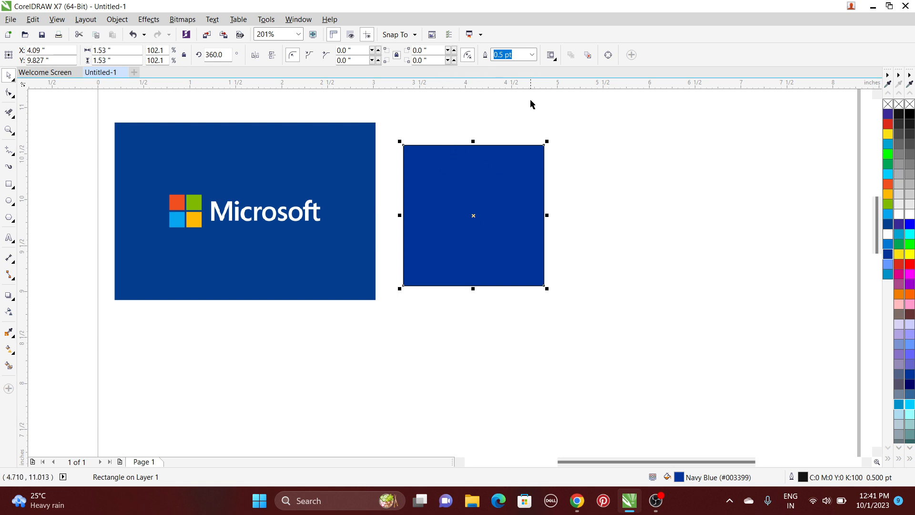
- Set the navy square's outline width to 8.0 pt and change its fill to orange (#F25022)
{"action": "left_click", "coordinate": [533, 55]}
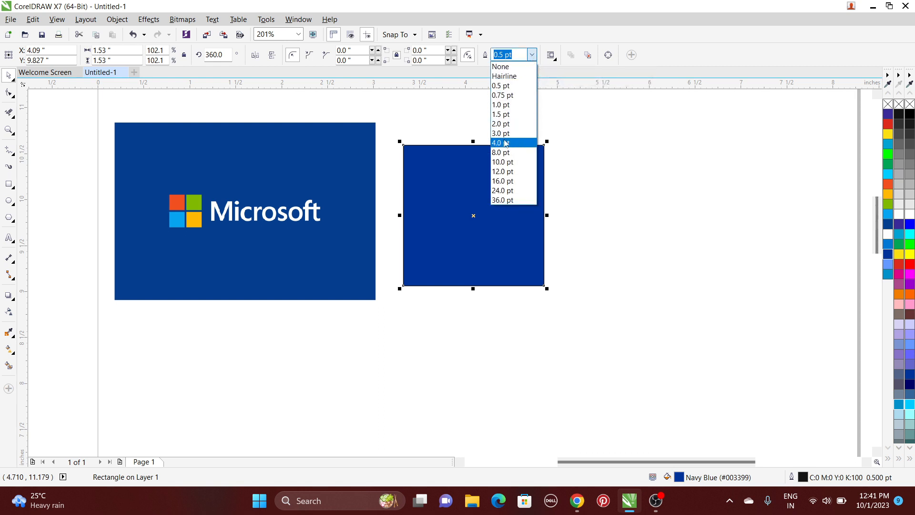
{"action": "left_click", "coordinate": [499, 154]}
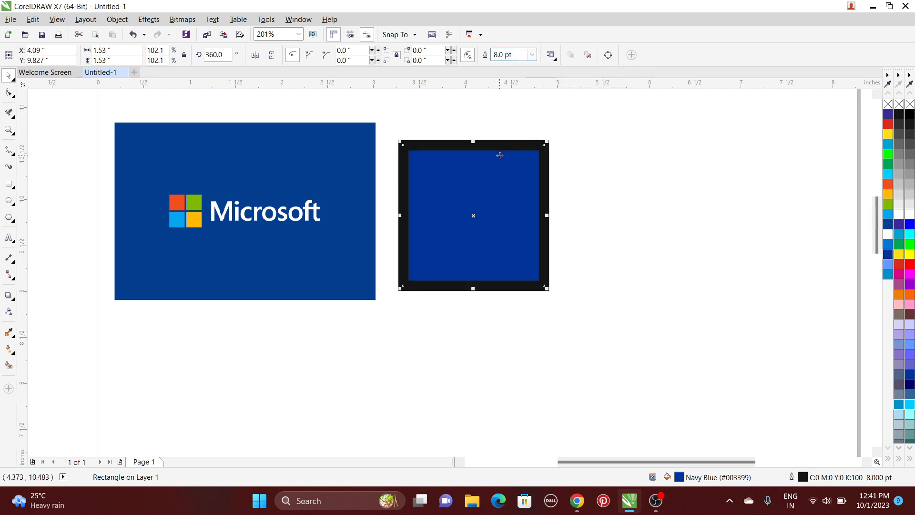
{"action": "left_click", "coordinate": [888, 184]}
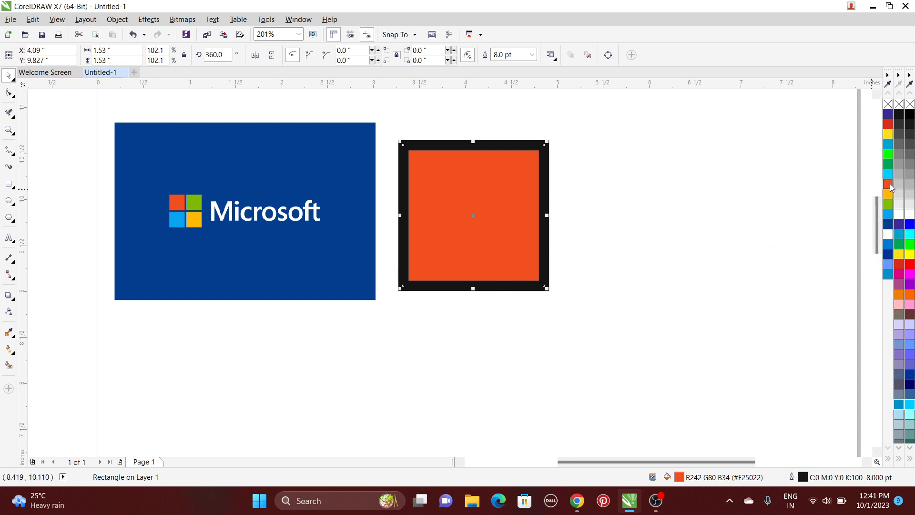
- Try cyan and yellow as the square's outline colour, and set it back to black
{"action": "right_click", "coordinate": [889, 149]}
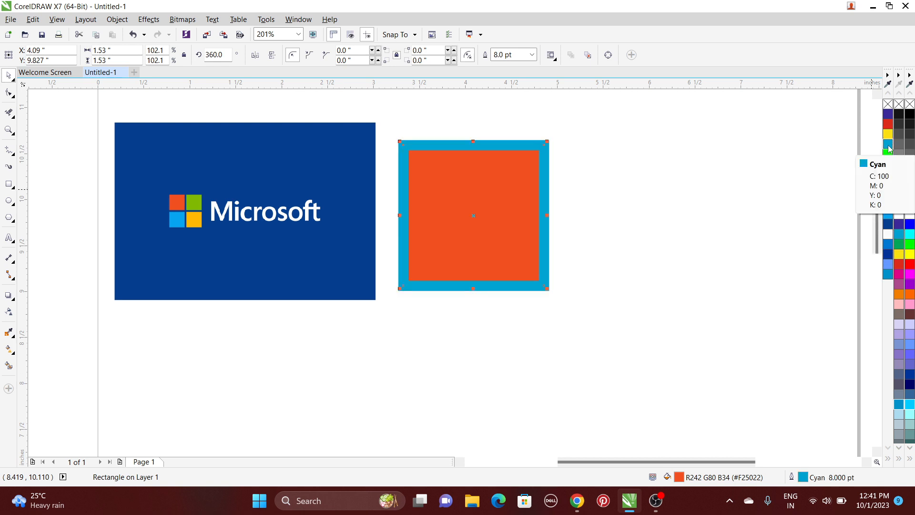
{"action": "right_click", "coordinate": [888, 134]}
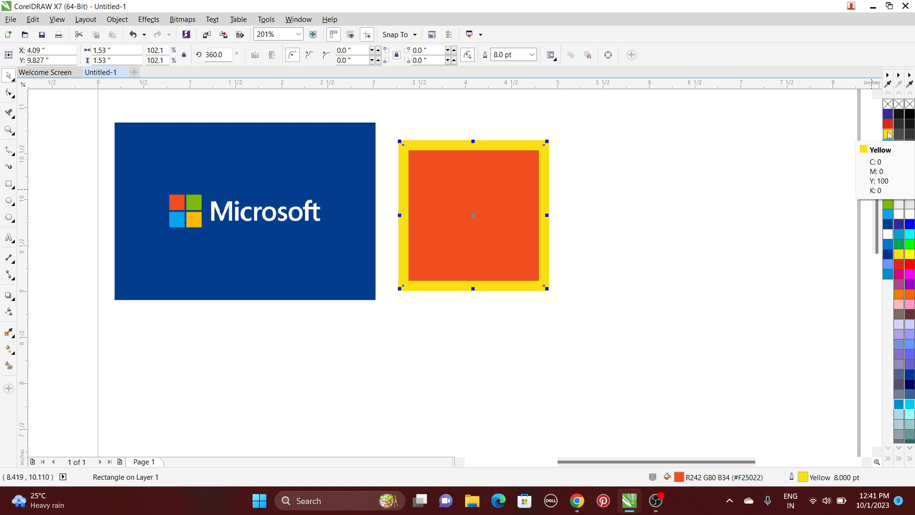
{"action": "right_click", "coordinate": [898, 117]}
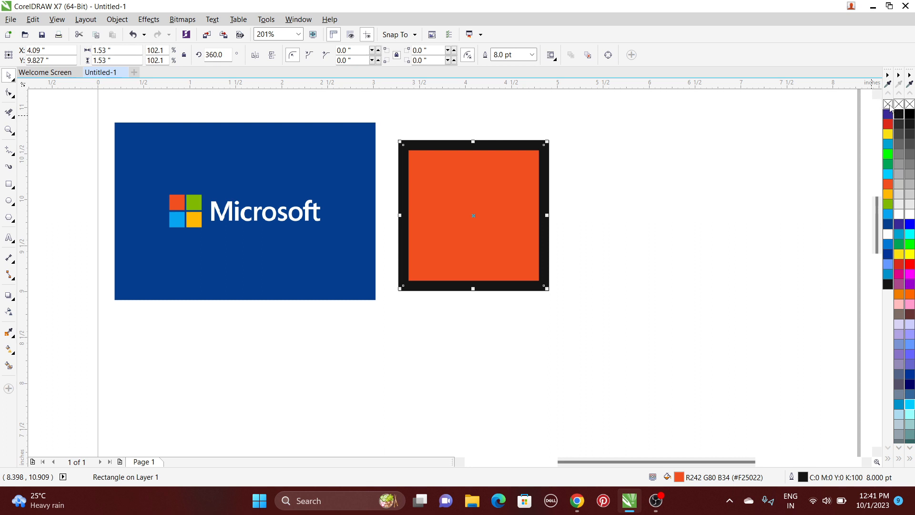
- Clear the square's fill, refill it with red, and remove its outline
{"action": "left_click", "coordinate": [888, 104]}
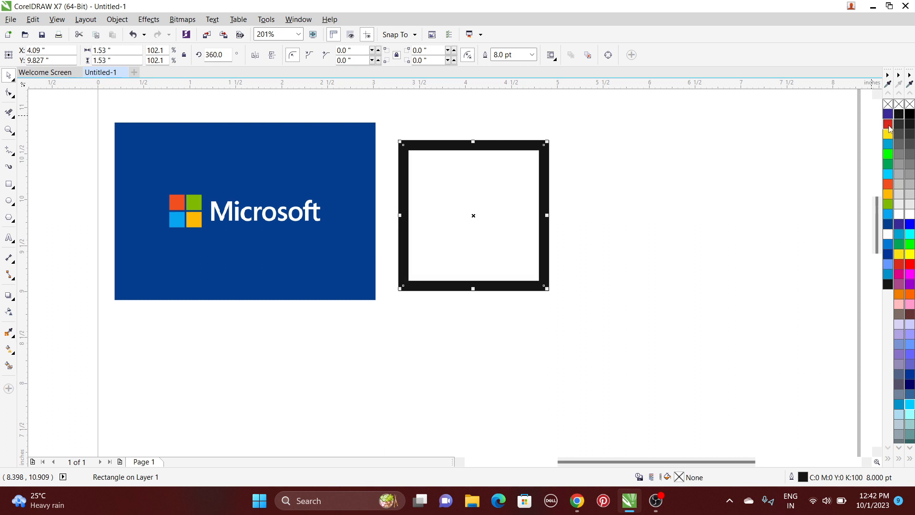
{"action": "left_click", "coordinate": [888, 125]}
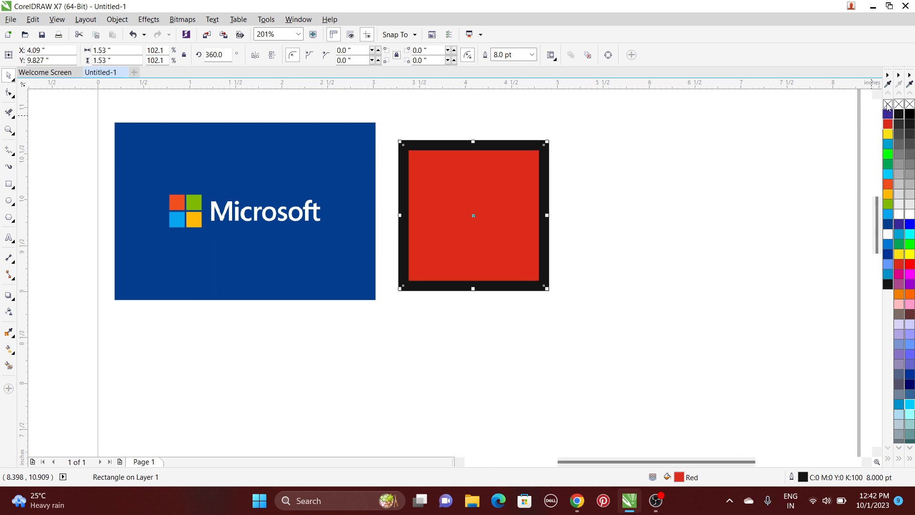
{"action": "right_click", "coordinate": [887, 104]}
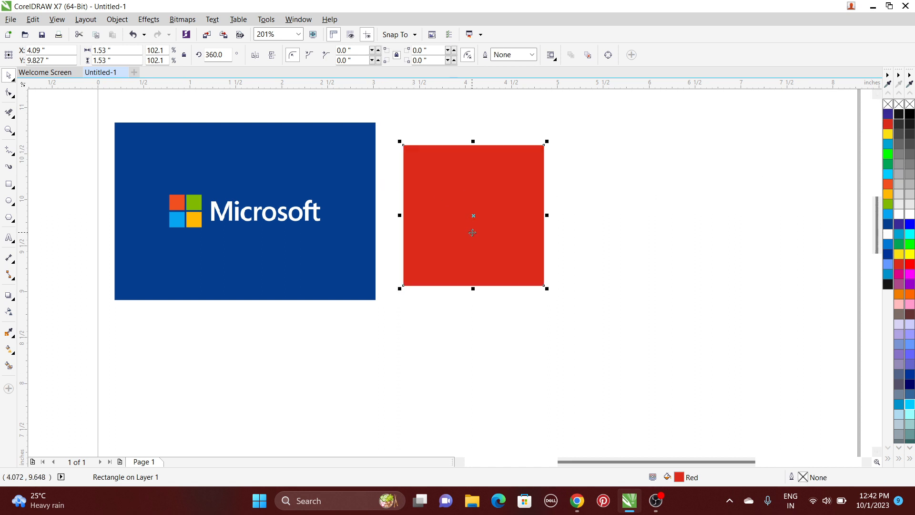
- Delete the practice square and draw a new square about 0.46 inch wide near the logo image's upper-right corner
{"action": "key", "text": "Delete"}
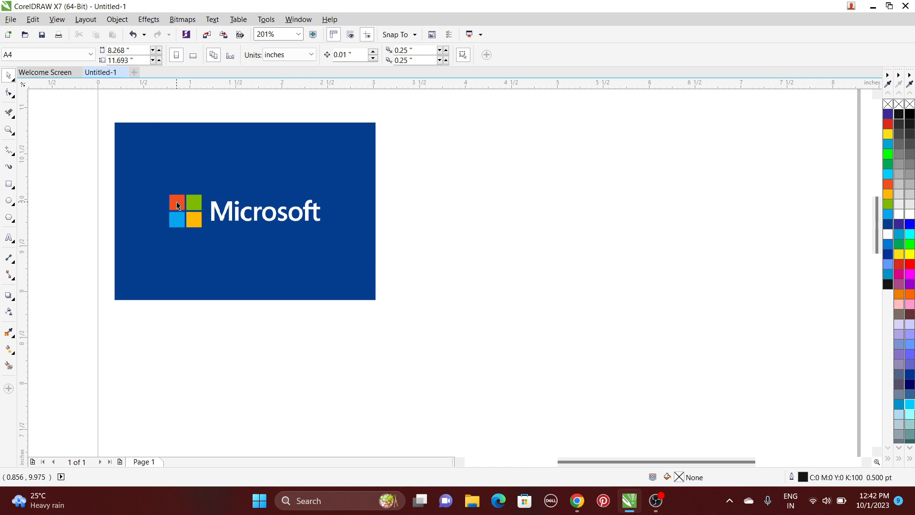
{"action": "left_click", "coordinate": [9, 185]}
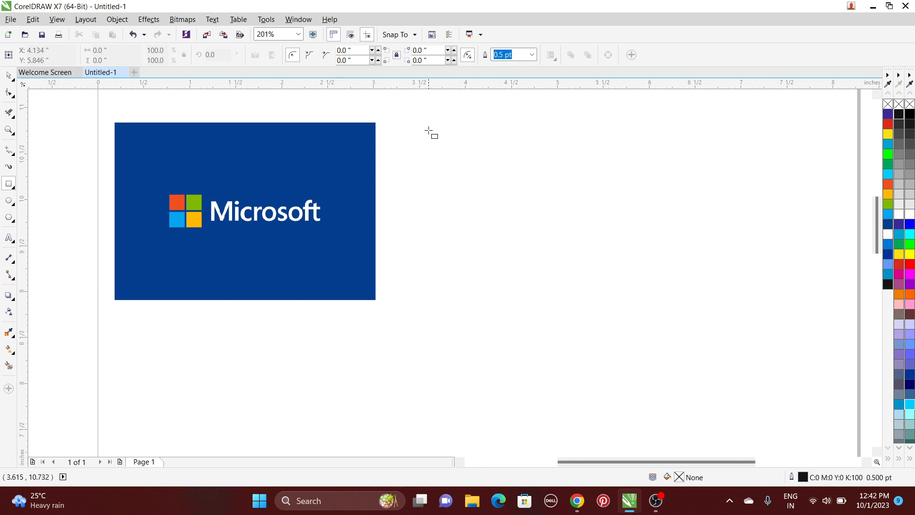
{"action": "left_click_drag", "start_coordinate": [427, 129], "coordinate": [463, 170]}
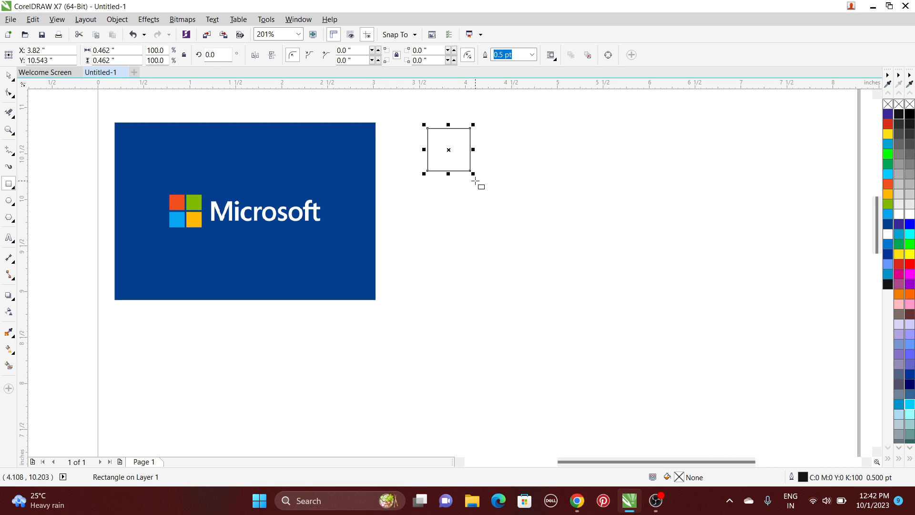
- Fill the new square with red and remove its outline
{"action": "left_click", "coordinate": [10, 76]}
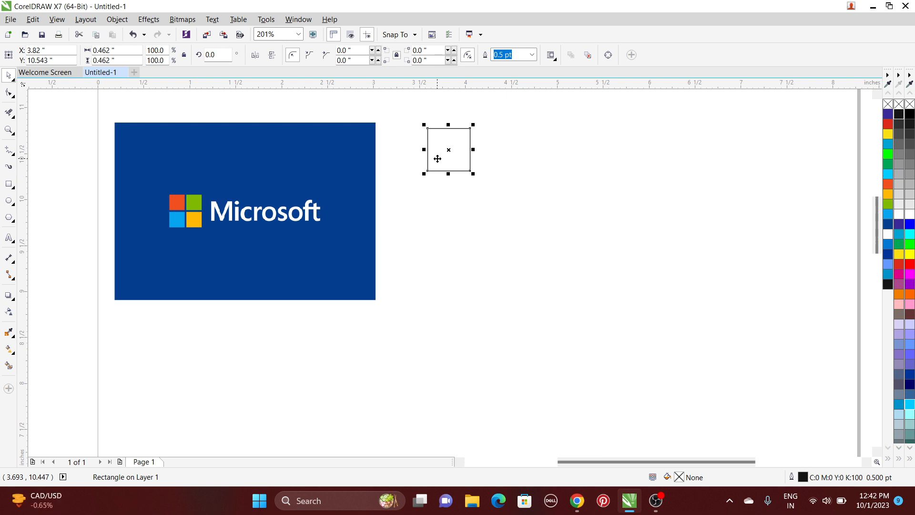
{"action": "left_click", "coordinate": [887, 125]}
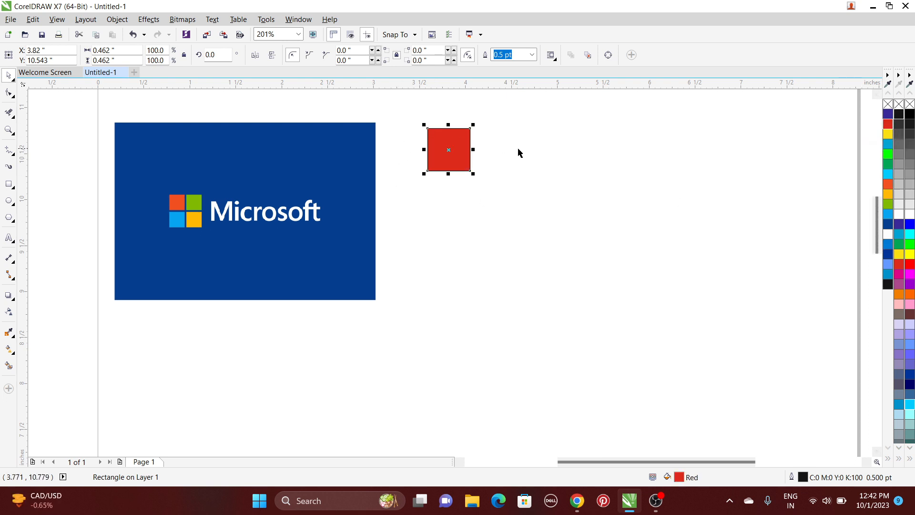
{"action": "right_click", "coordinate": [887, 105]}
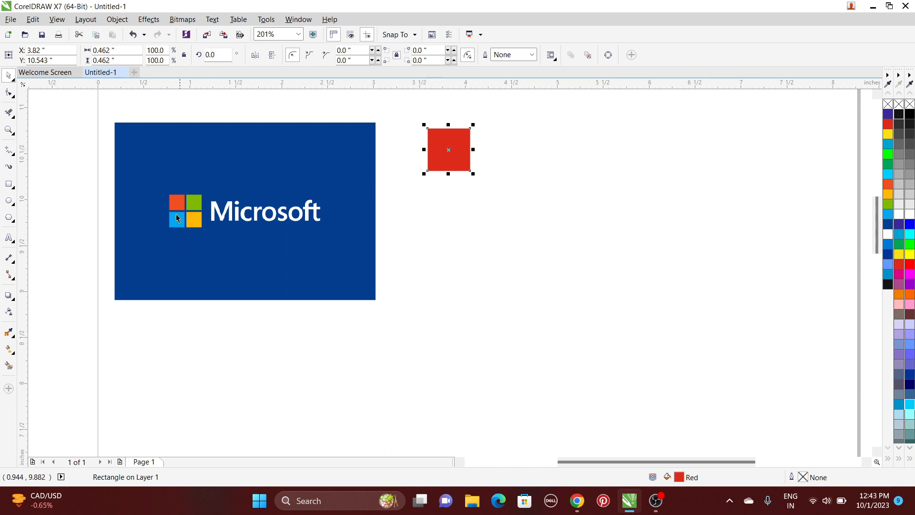
- Inspect the reference logo's four squares, try dragging a copy of the red square to its right, and delete that copy
{"action": "left_click", "coordinate": [8, 129]}
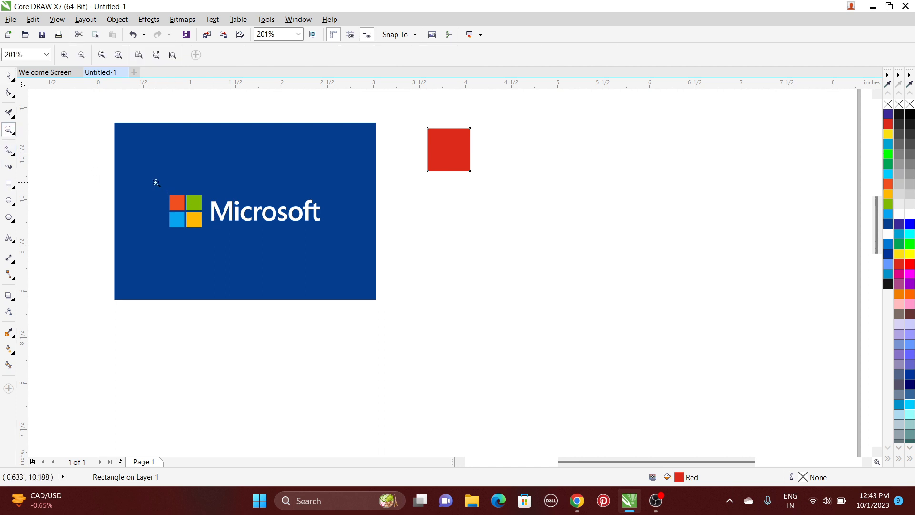
{"action": "left_click_drag", "start_coordinate": [156, 181], "coordinate": [217, 243]}
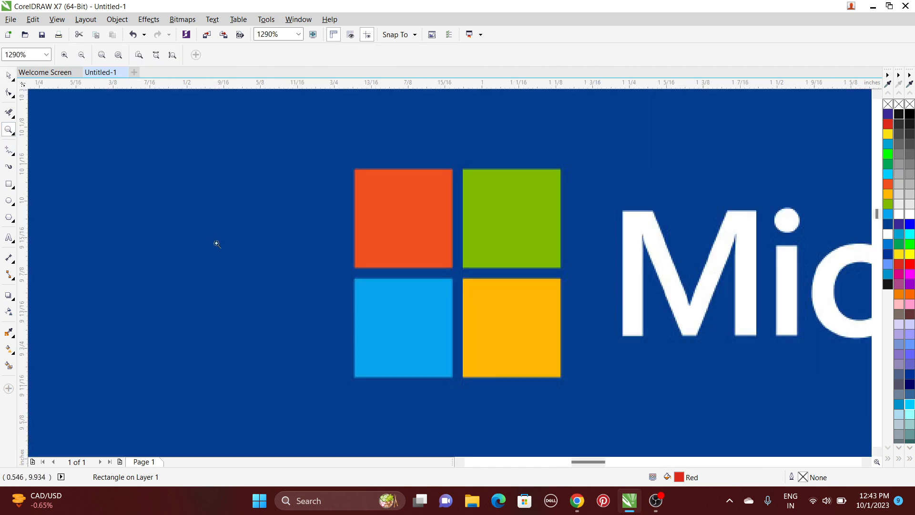
{"action": "right_click", "coordinate": [483, 282]}
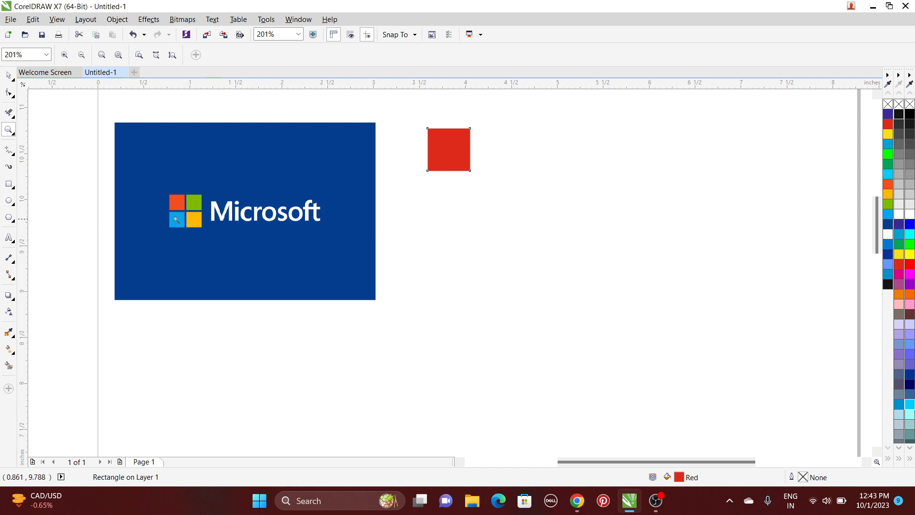
{"action": "left_click", "coordinate": [6, 77]}
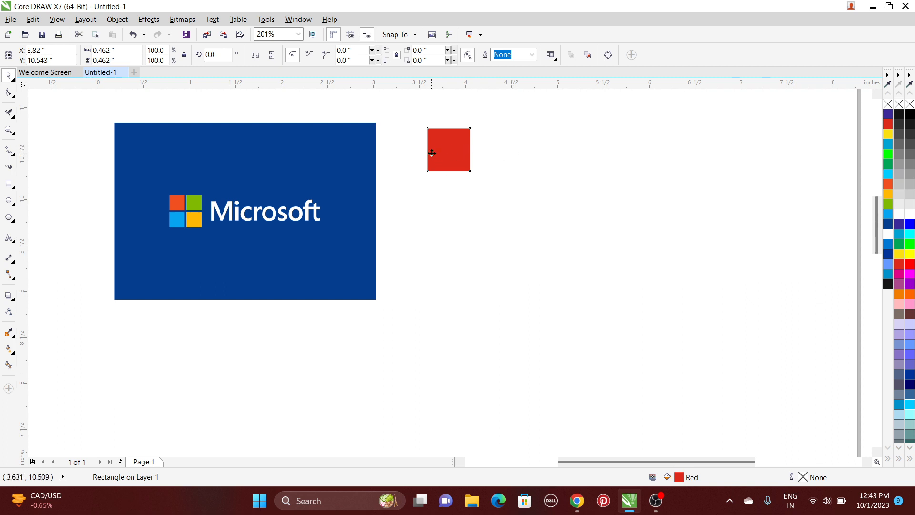
{"action": "left_click_drag", "start_coordinate": [432, 152], "coordinate": [482, 153]}
{"action": "right_click", "coordinate": [481, 153]}
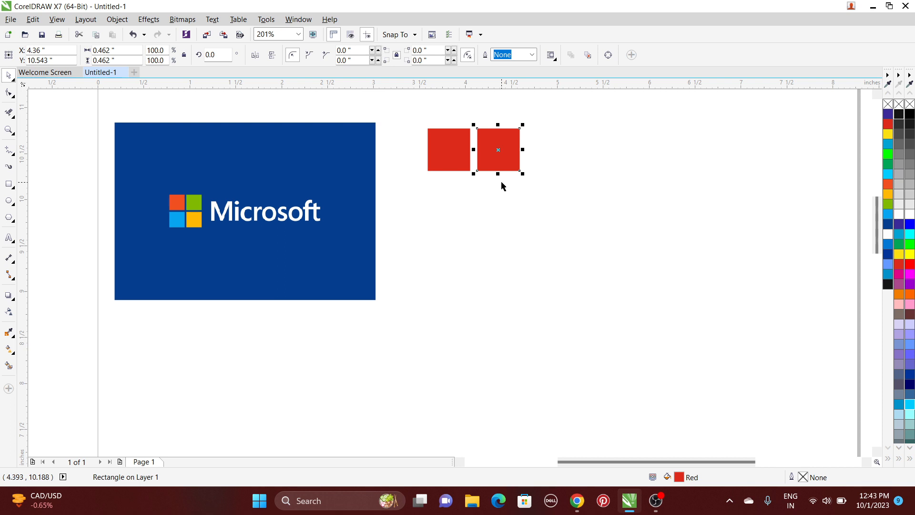
{"action": "key", "text": "Delete"}
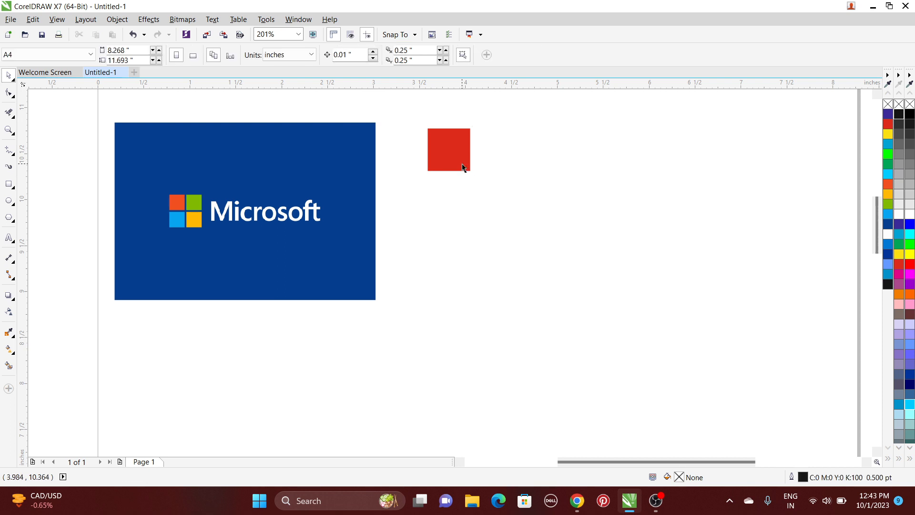
- Make a horizontally mirrored copy of the red square on its right side, leaving a gap of about 0.05 inch
{"action": "left_click", "coordinate": [457, 156]}
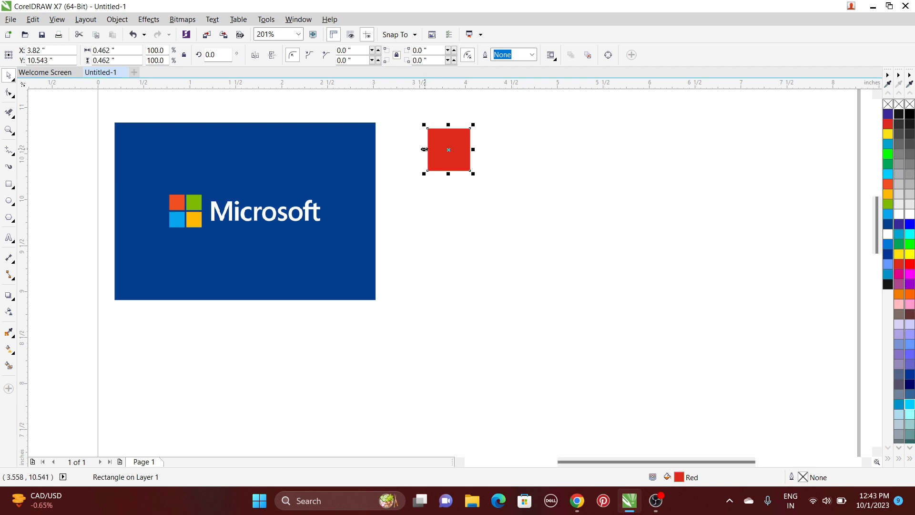
{"action": "left_click_drag", "start_coordinate": [424, 149], "coordinate": [424, 149]}
{"action": "left_click_drag", "start_coordinate": [424, 149], "coordinate": [486, 144]}
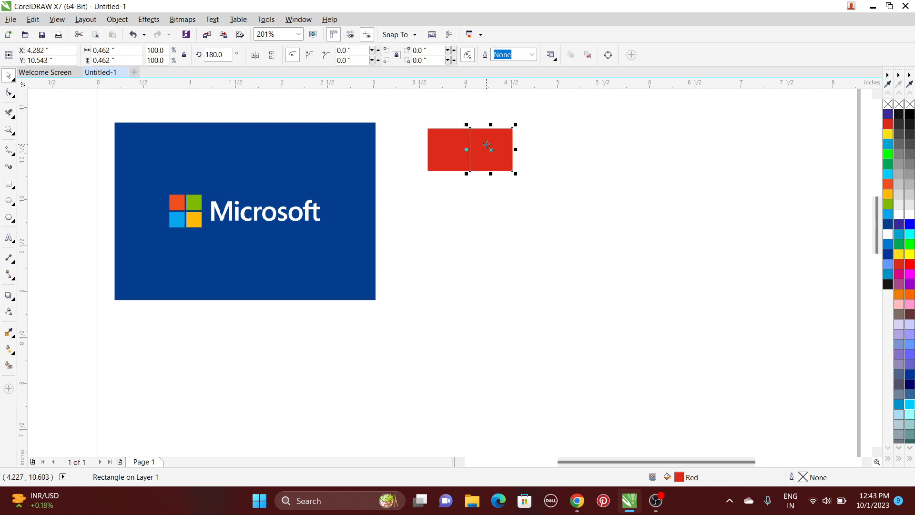
{"action": "key", "text": "Right"}
{"action": "key", "text": "Right"}
{"action": "key", "text": "Right"}
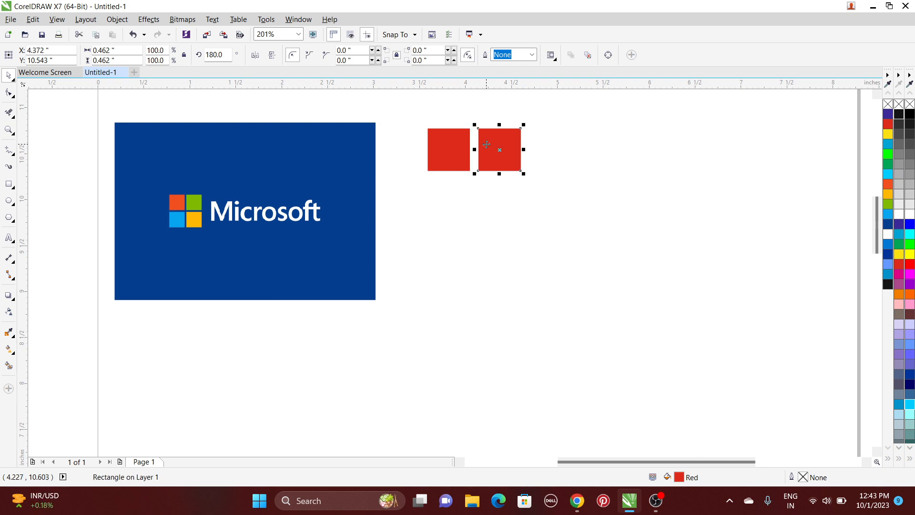
{"action": "key", "text": "Left"}
{"action": "key", "text": "Left"}
{"action": "key", "text": "Left"}
{"action": "key", "text": "Left"}
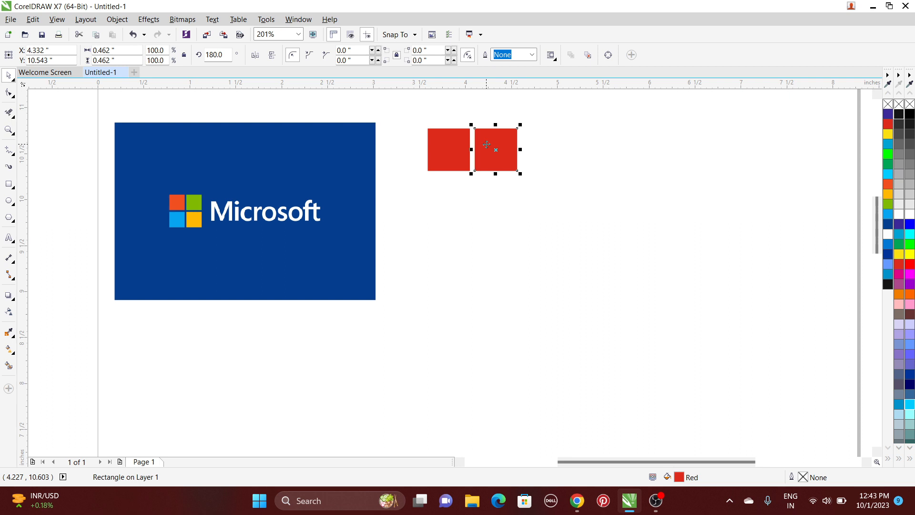
{"action": "left_click", "coordinate": [571, 151]}
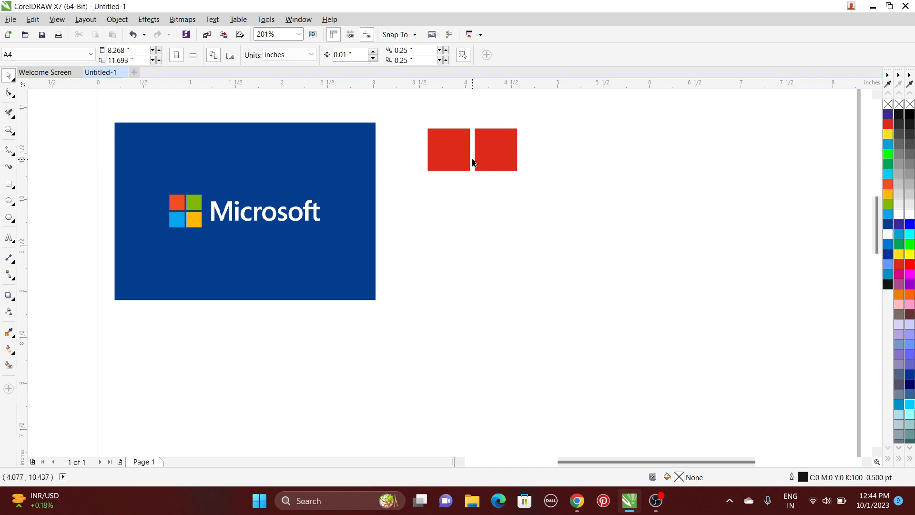
- Select both red squares and mirror a copy of them downward, leaving a gap of about 0.05 inch below the originals
{"action": "left_click_drag", "start_coordinate": [406, 114], "coordinate": [582, 211]}
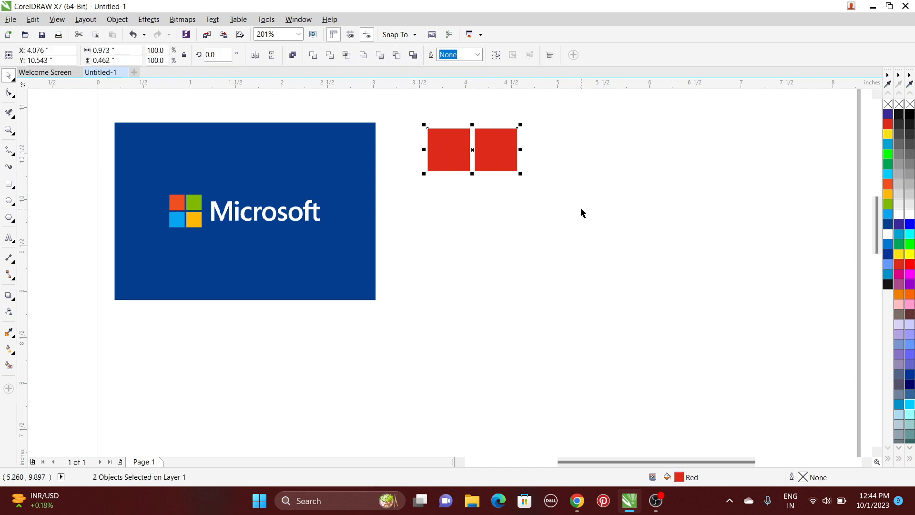
{"action": "left_click", "coordinate": [565, 152]}
{"action": "left_click", "coordinate": [497, 150]}
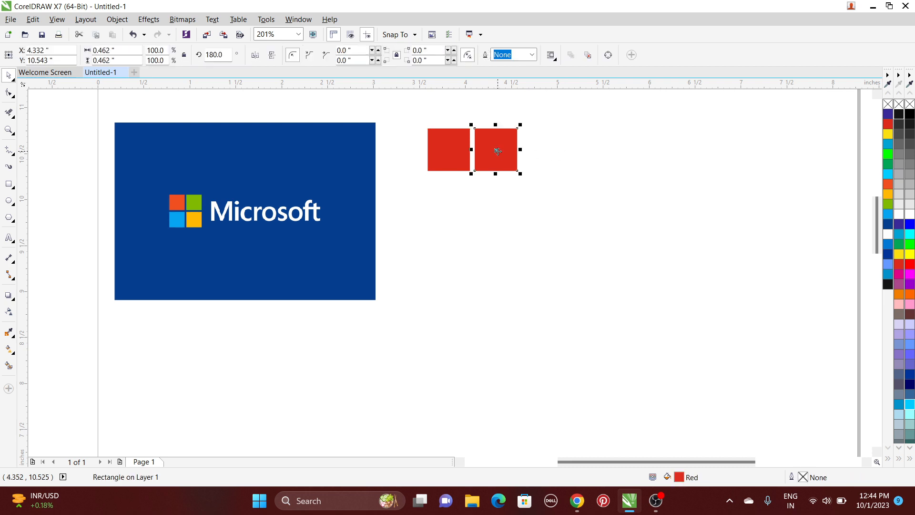
{"action": "left_click", "coordinate": [452, 155], "text": "shift"}
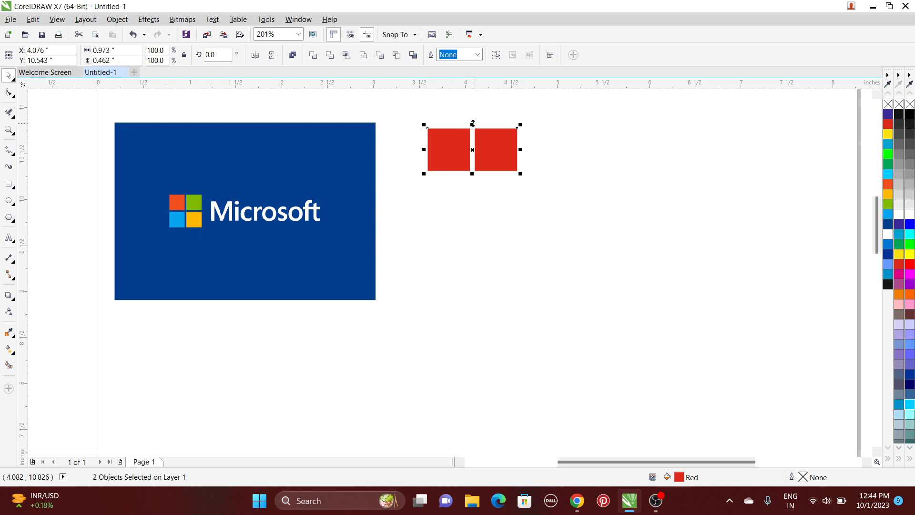
{"action": "left_click_drag", "start_coordinate": [472, 124], "coordinate": [468, 181]}
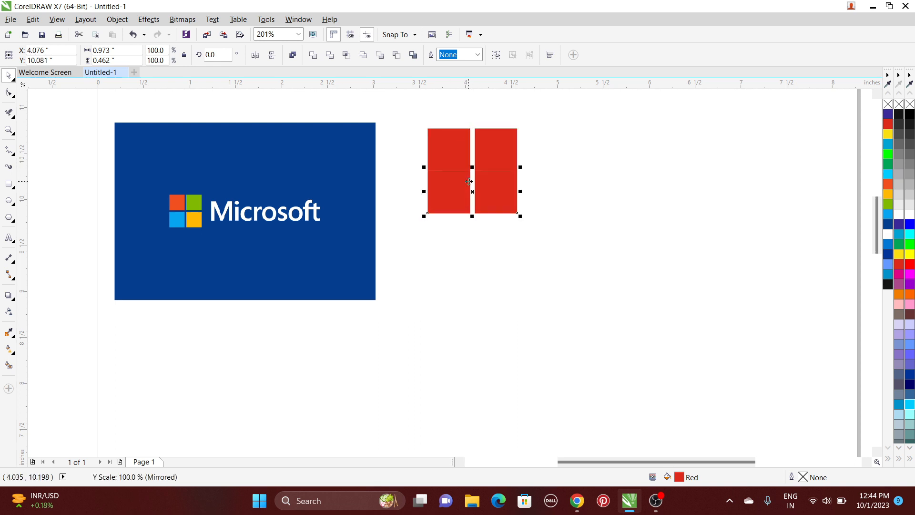
{"action": "key", "text": "Down"}
{"action": "key", "text": "Down"}
{"action": "key", "text": "Down"}
{"action": "key", "text": "Down"}
{"action": "key", "text": "Down"}
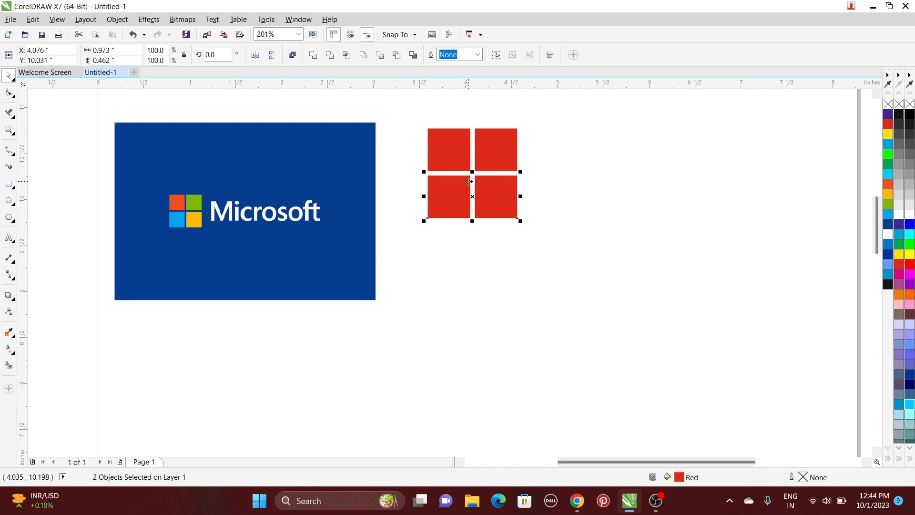
{"action": "left_click", "coordinate": [535, 191]}
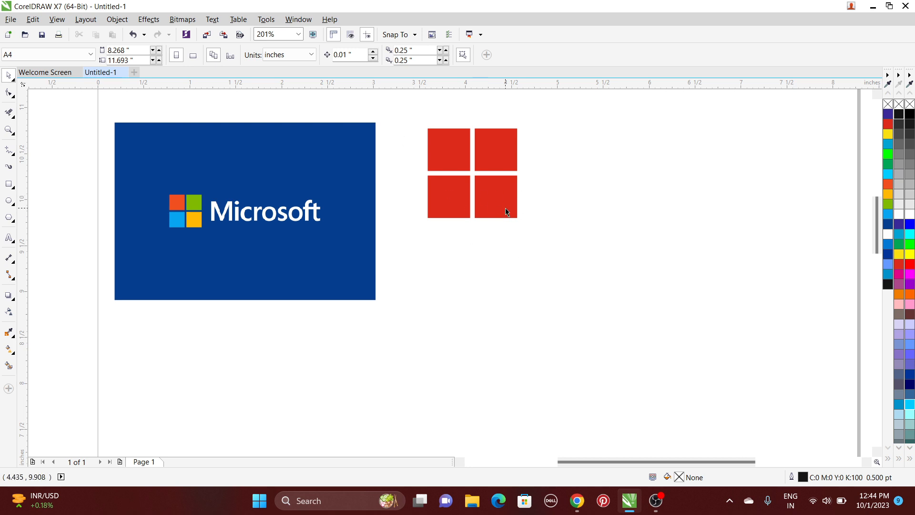
- Fill the upper-right square of the four-square grid with the logo's green (#80BA03)
{"action": "left_click", "coordinate": [445, 155]}
{"action": "left_click", "coordinate": [509, 159]}
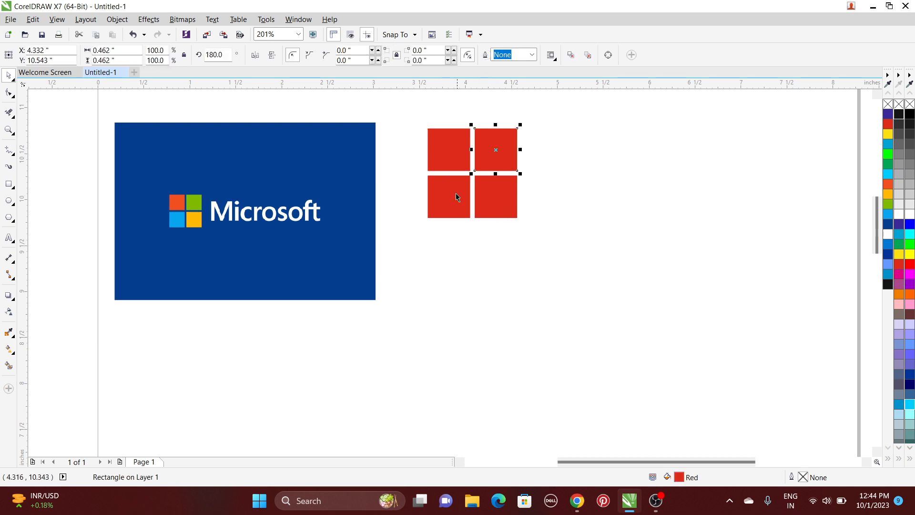
{"action": "left_click", "coordinate": [455, 195]}
{"action": "left_click", "coordinate": [492, 190]}
{"action": "left_click", "coordinate": [628, 181]}
{"action": "left_click", "coordinate": [445, 156]}
{"action": "left_click", "coordinate": [494, 159]}
{"action": "left_click", "coordinate": [890, 204]}
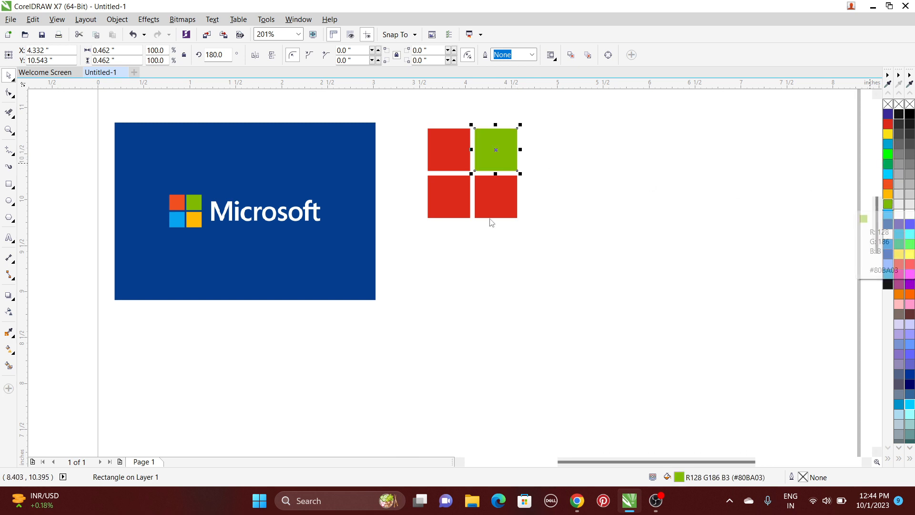
- Fill the lower-left square of the grid with Sky Blue and the lower-right square with the logo's yellow-orange
{"action": "left_click", "coordinate": [438, 201]}
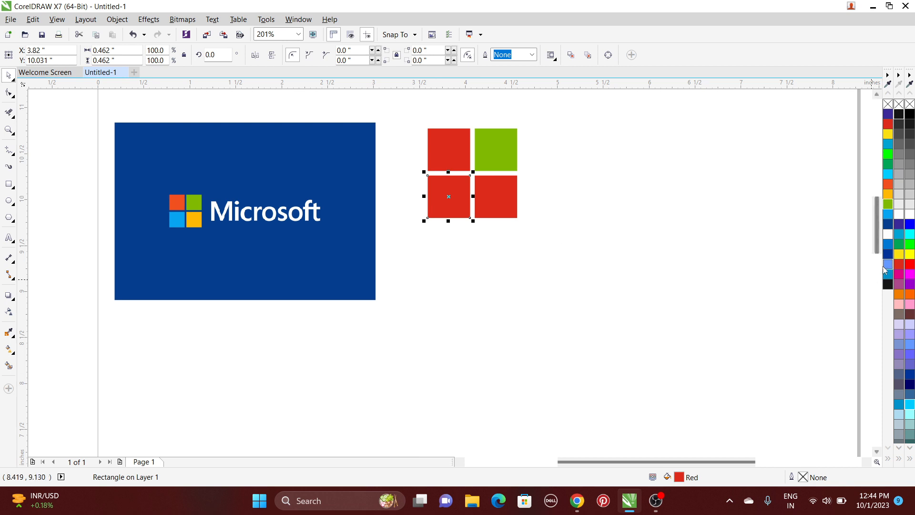
{"action": "left_click", "coordinate": [888, 274]}
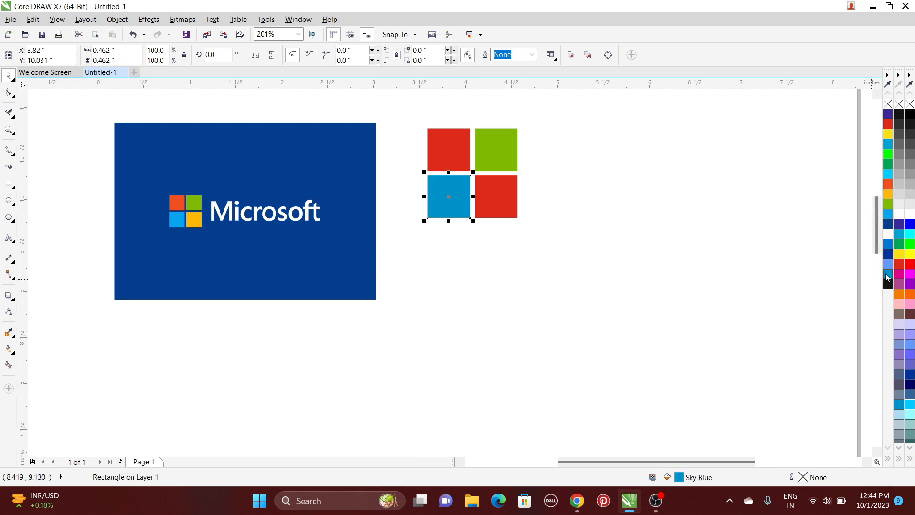
{"action": "left_click", "coordinate": [502, 205]}
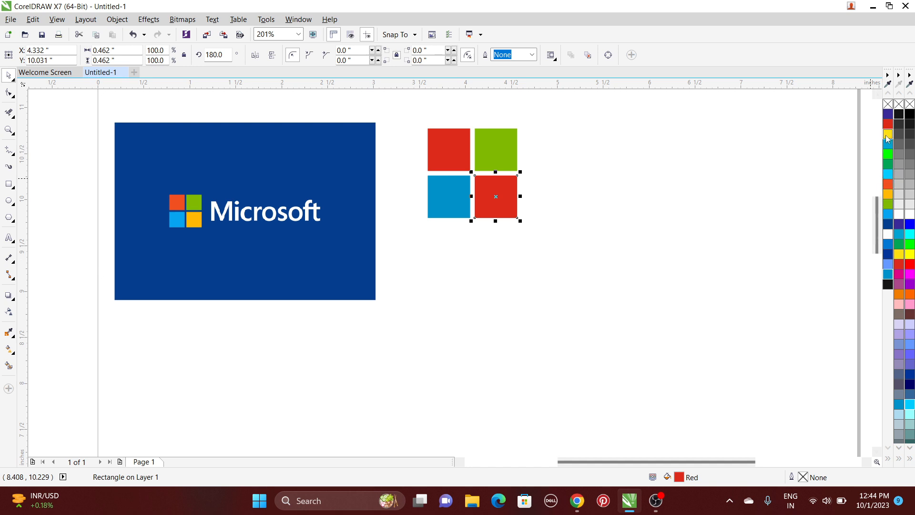
{"action": "left_click", "coordinate": [887, 193]}
{"action": "left_click", "coordinate": [570, 232]}
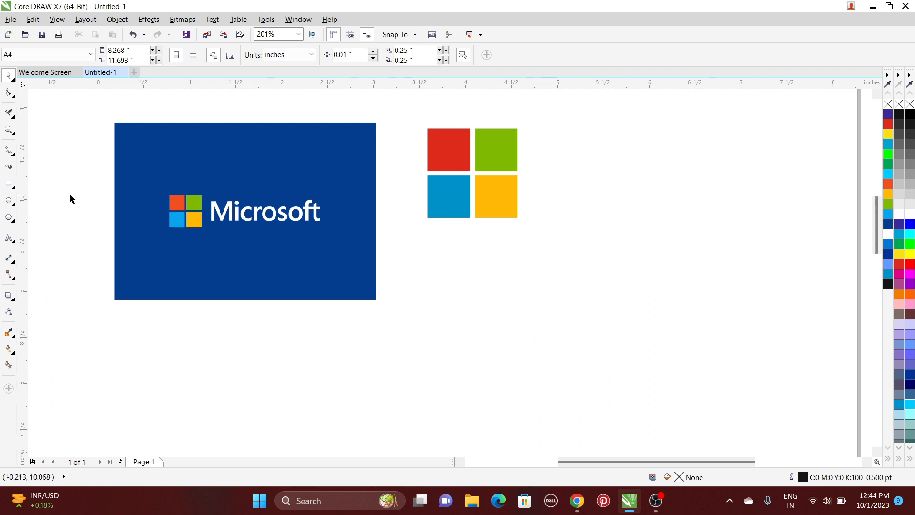
- Compare the colours of the reference logo's four squares with those of the redrawn grid up close
{"action": "key", "text": "z"}
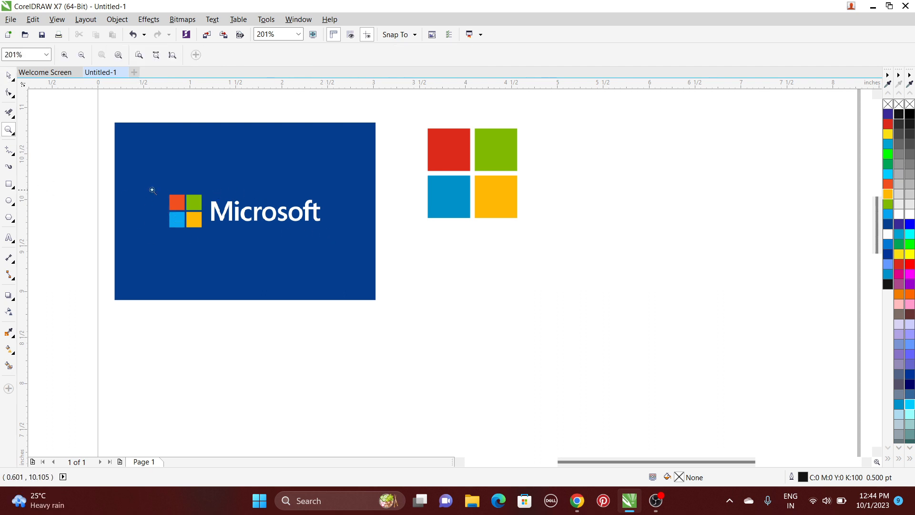
{"action": "left_click_drag", "start_coordinate": [149, 182], "coordinate": [223, 243]}
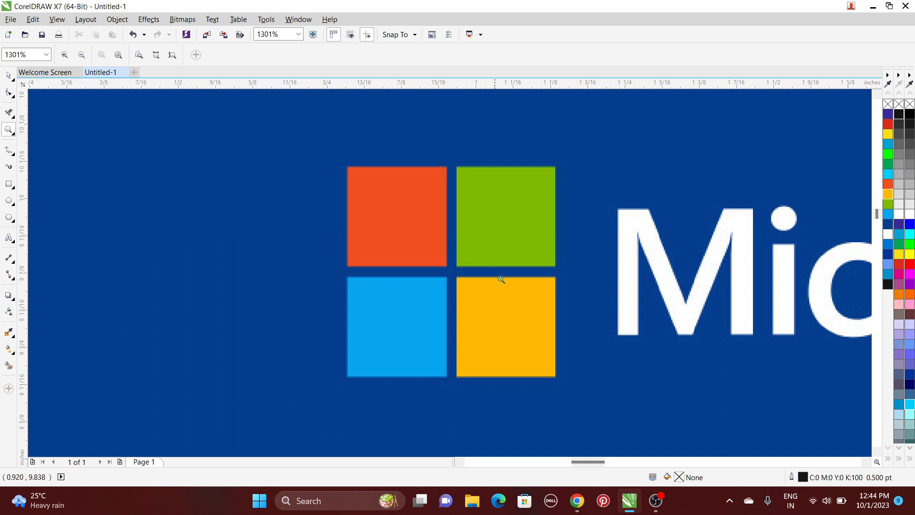
{"action": "right_click", "coordinate": [447, 249]}
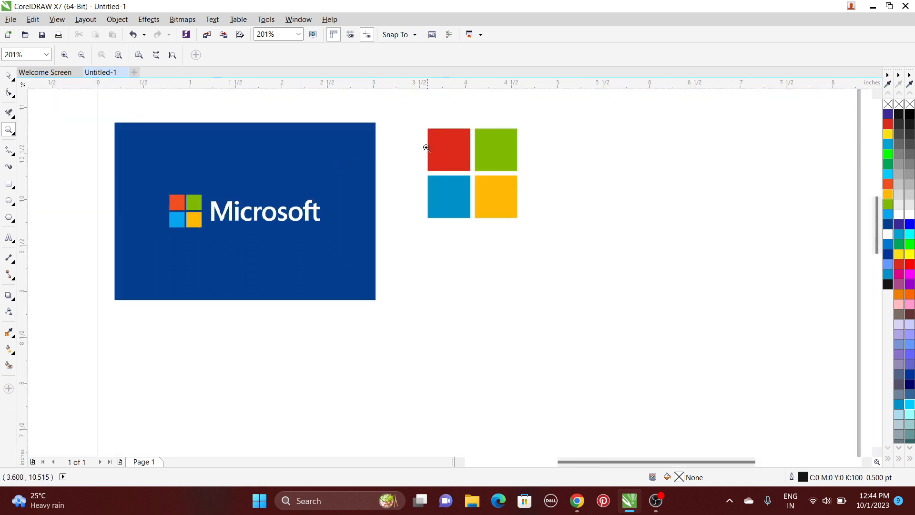
{"action": "left_click_drag", "start_coordinate": [417, 119], "coordinate": [544, 233]}
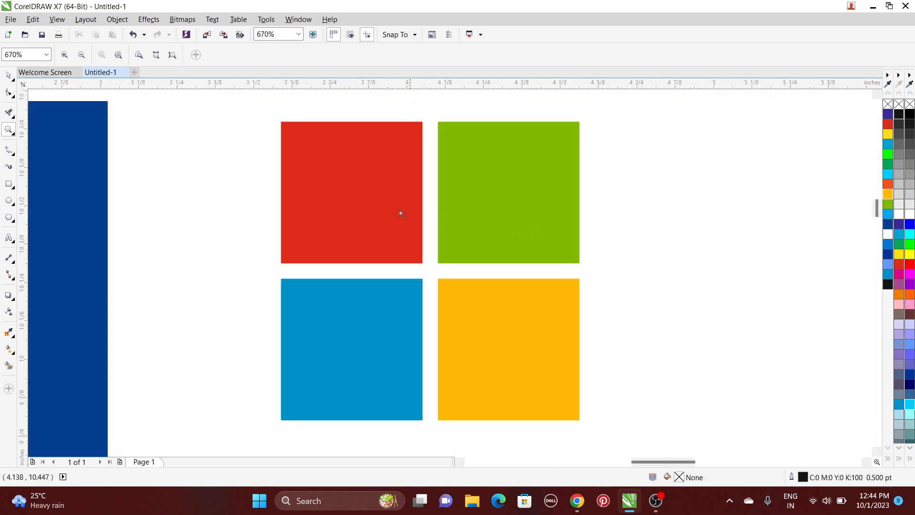
{"action": "right_click", "coordinate": [354, 203]}
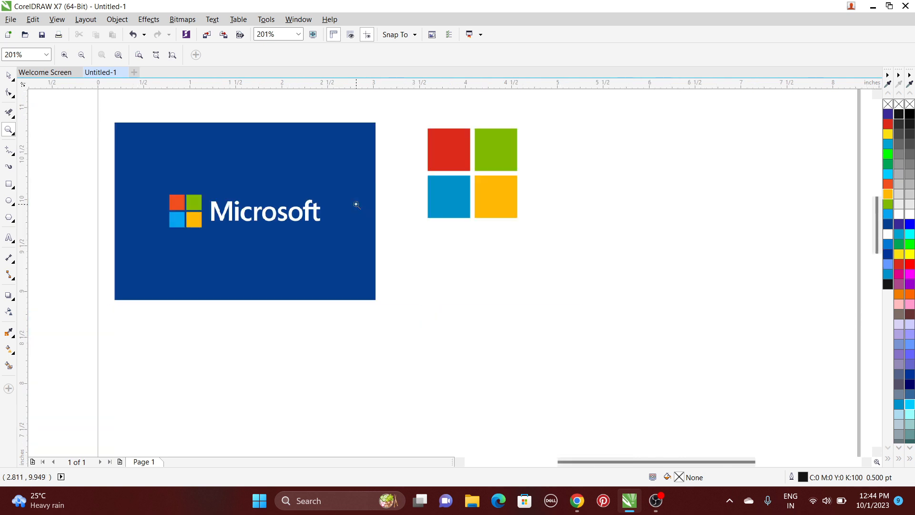
{"action": "left_click", "coordinate": [6, 76]}
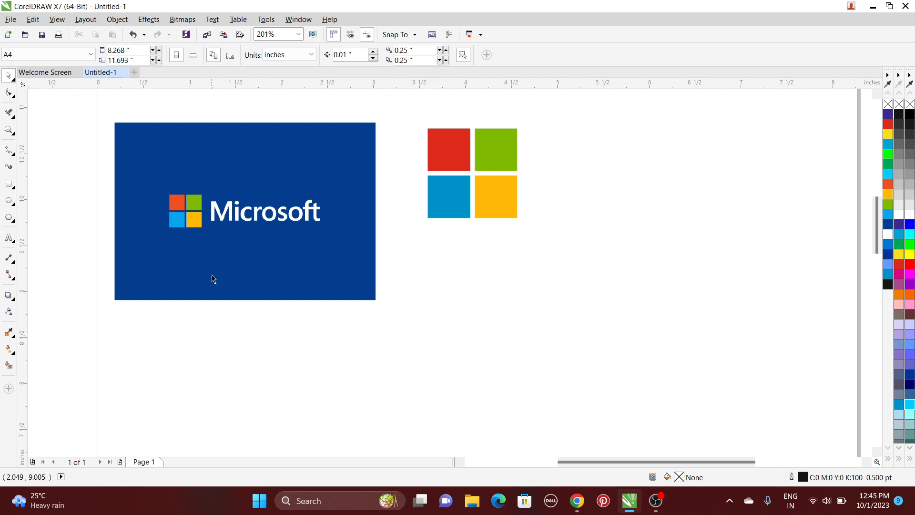
- Sample the orange-red and green (#80BA03) from the reference logo and apply them to the grid's upper-left and upper-right squares
{"action": "left_click", "coordinate": [8, 334]}
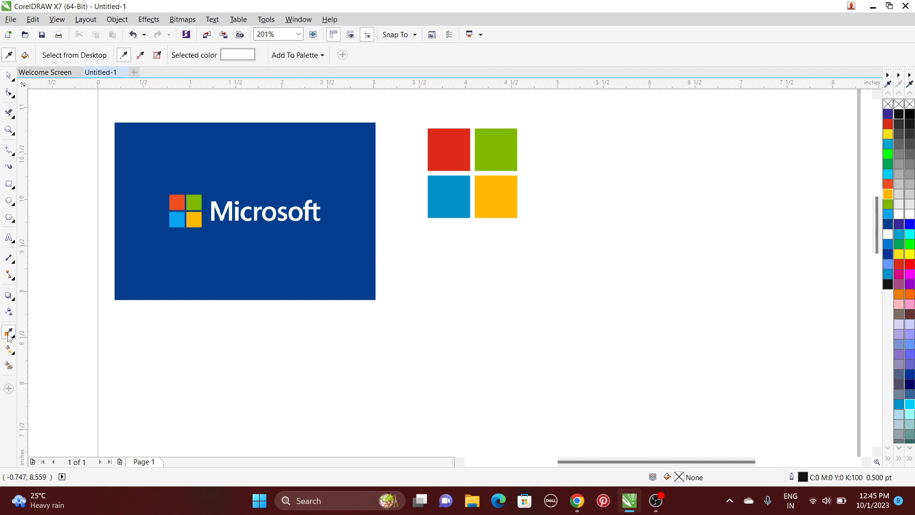
{"action": "left_click", "coordinate": [179, 199]}
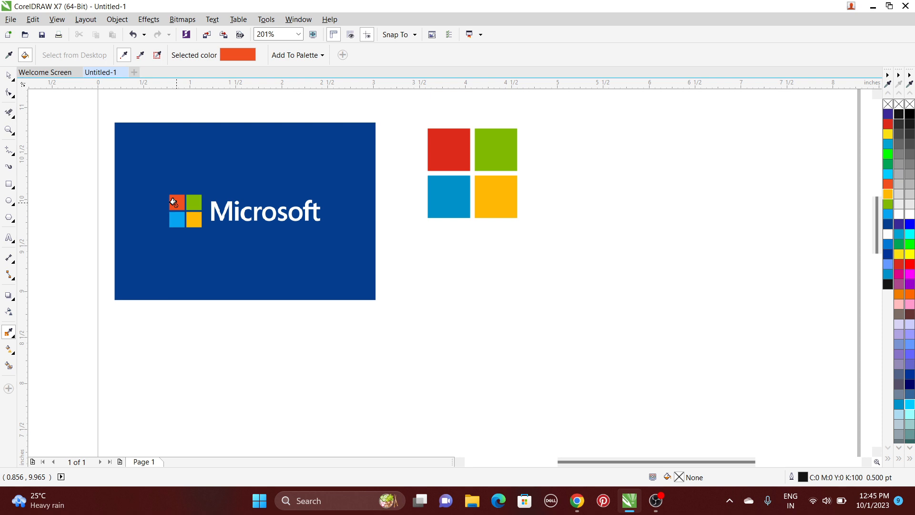
{"action": "left_click", "coordinate": [447, 150]}
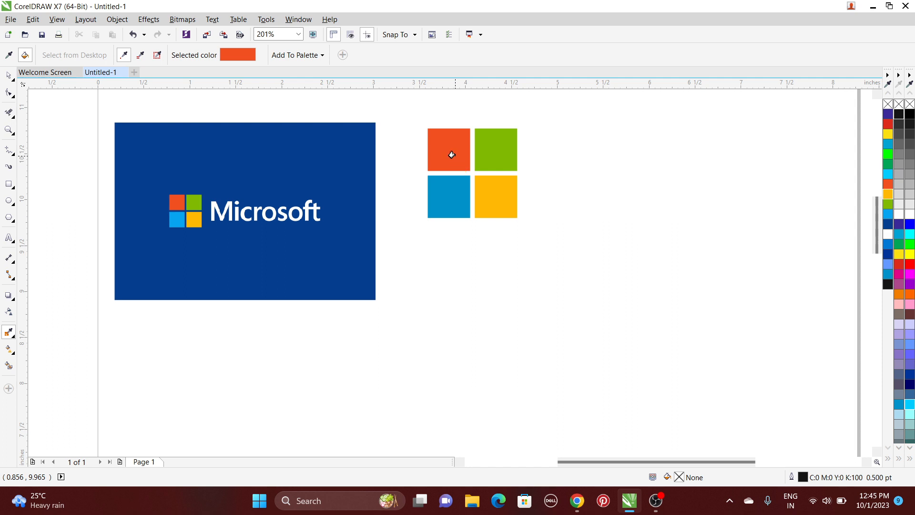
{"action": "key", "text": "space"}
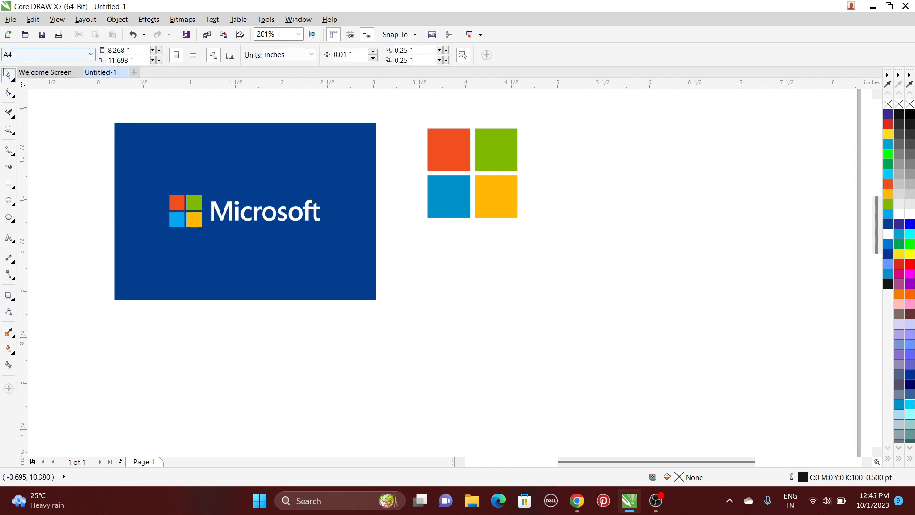
{"action": "left_click", "coordinate": [8, 332]}
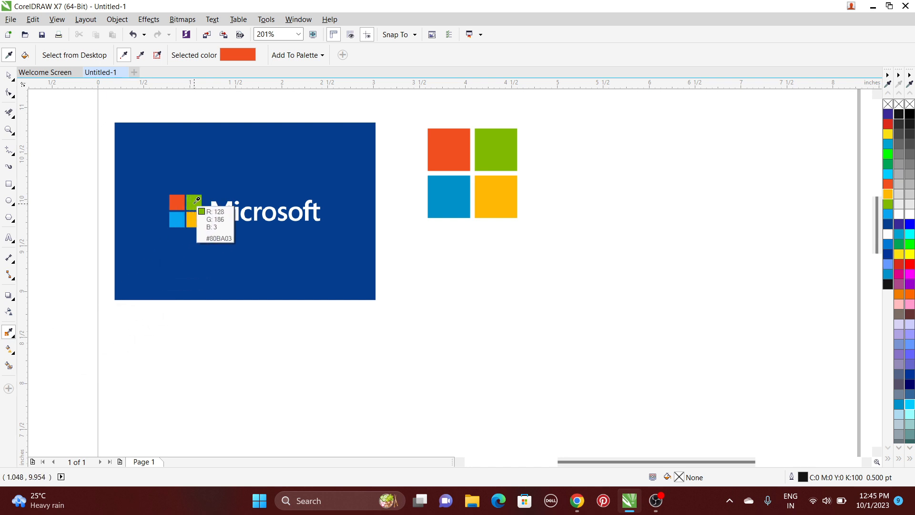
{"action": "left_click", "coordinate": [195, 202]}
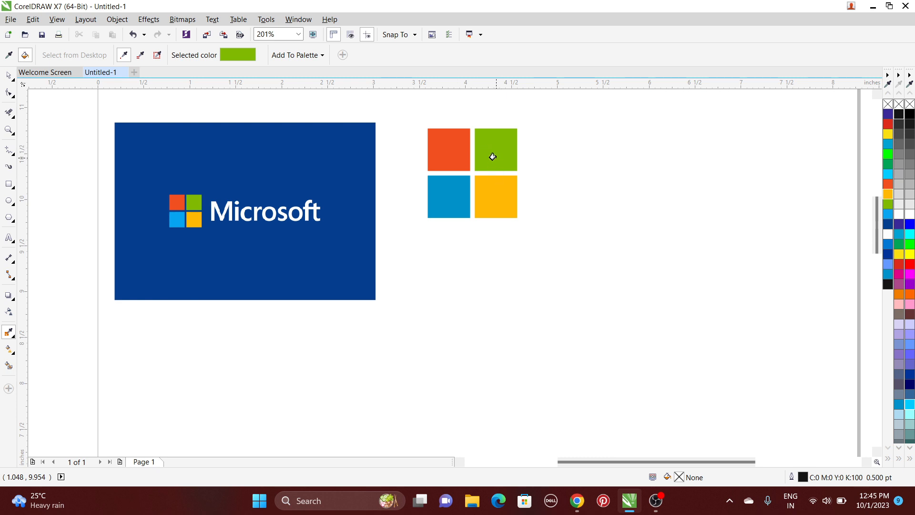
{"action": "key", "text": "space"}
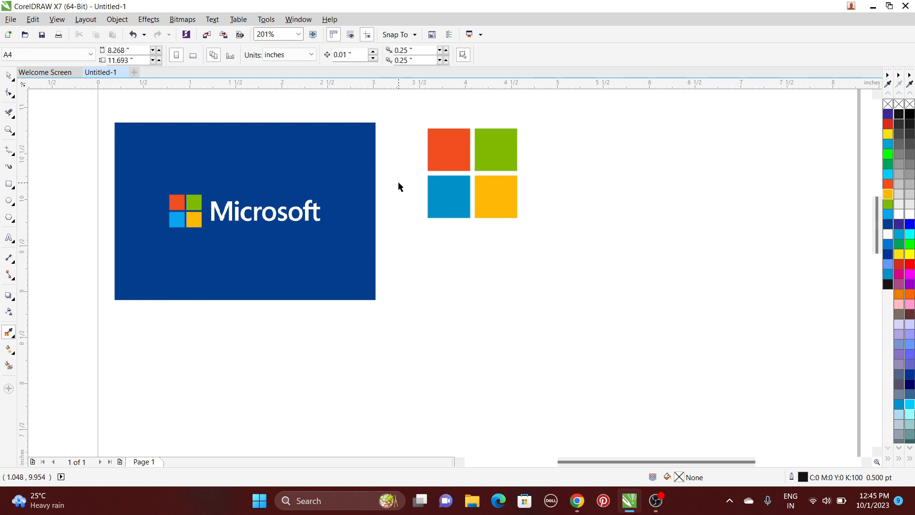
- Sample the light blue and yellow (#FFB902) from the reference logo and apply them to the grid's lower-left and lower-right squares
{"action": "left_click", "coordinate": [9, 332]}
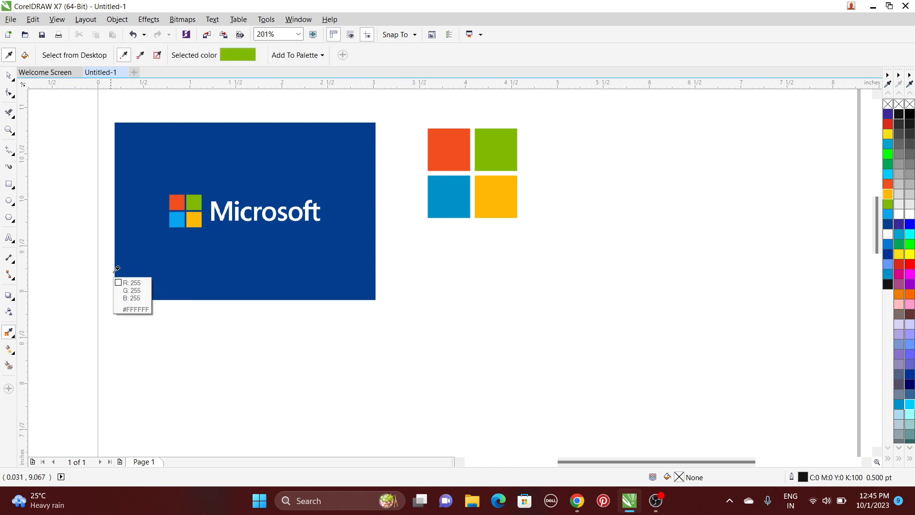
{"action": "left_click", "coordinate": [181, 222]}
{"action": "left_click", "coordinate": [440, 197]}
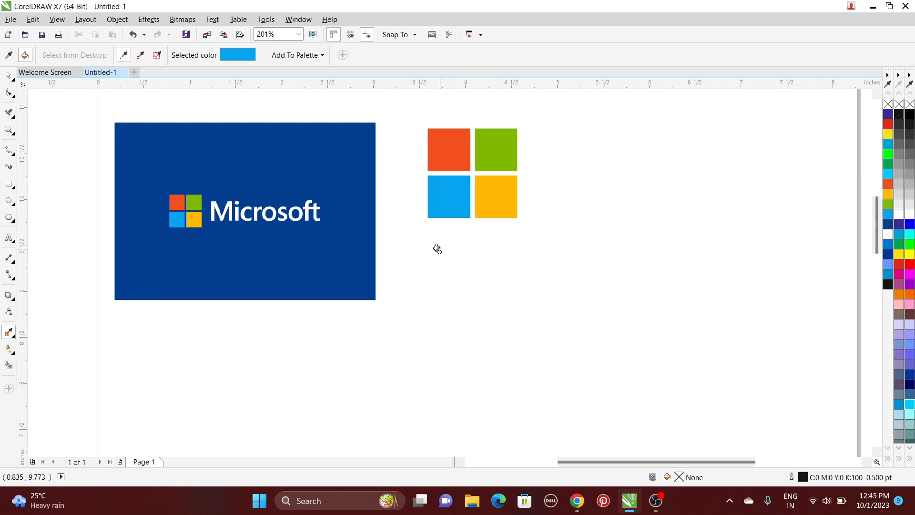
{"action": "key", "text": "space"}
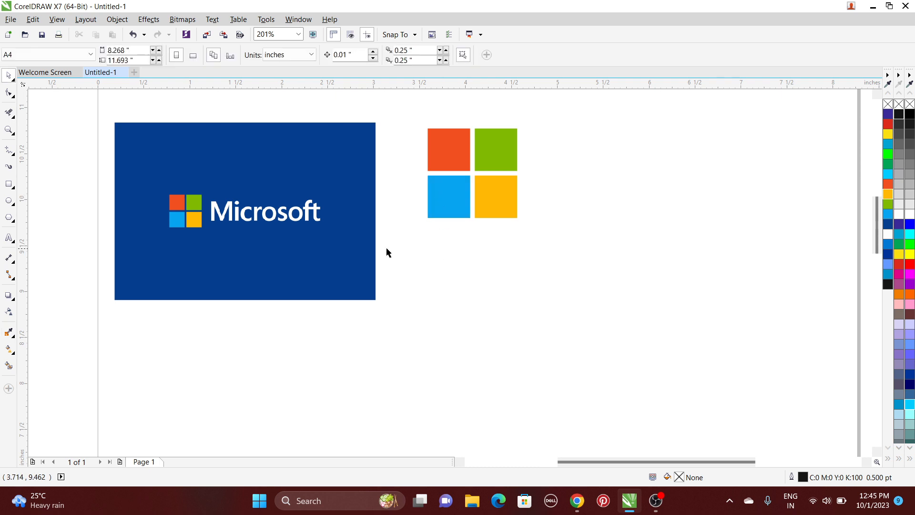
{"action": "left_click", "coordinate": [8, 332]}
{"action": "left_click", "coordinate": [193, 218]}
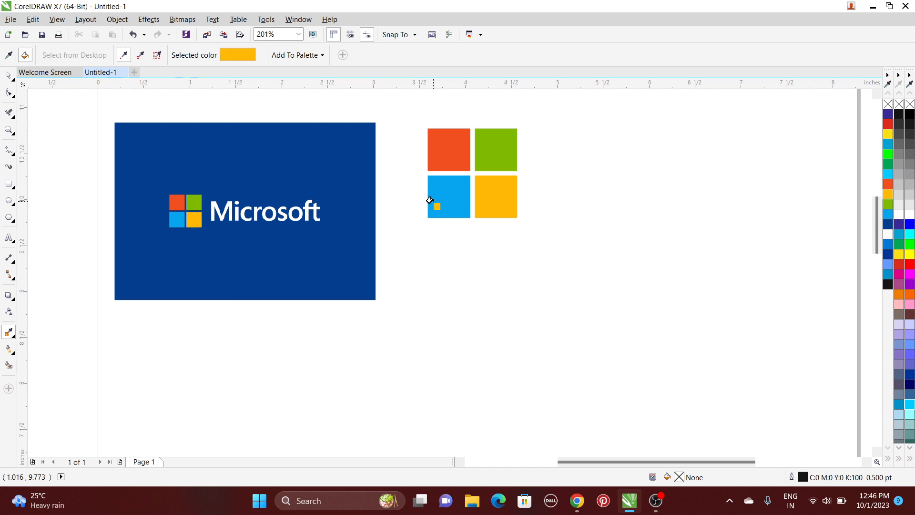
{"action": "left_click", "coordinate": [480, 192]}
{"action": "left_click", "coordinate": [9, 77]}
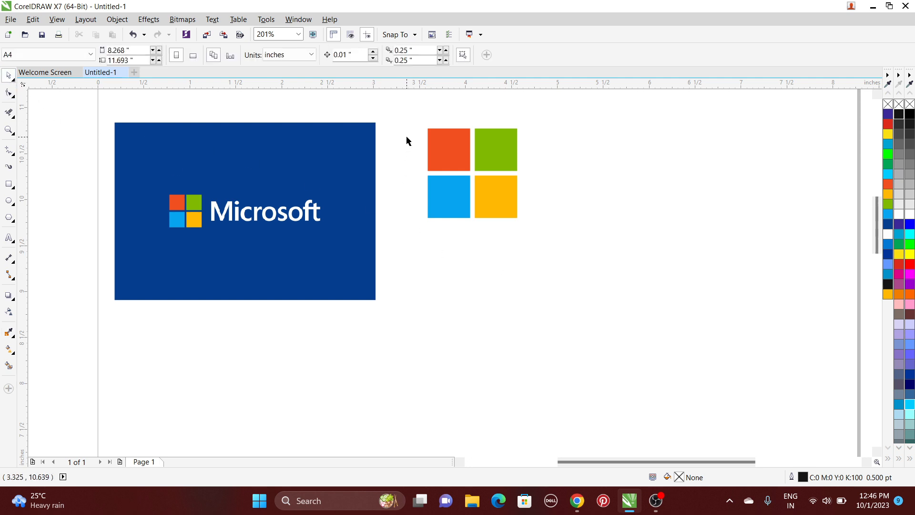
- Try moving the yellow square away from the grid on its own, undo the move, and deselect it
{"action": "left_click", "coordinate": [485, 204]}
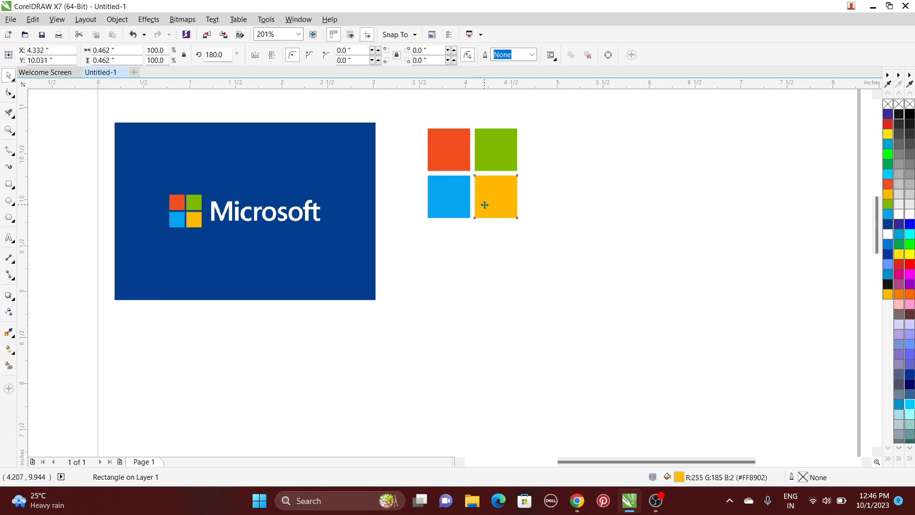
{"action": "left_click_drag", "start_coordinate": [484, 205], "coordinate": [551, 262]}
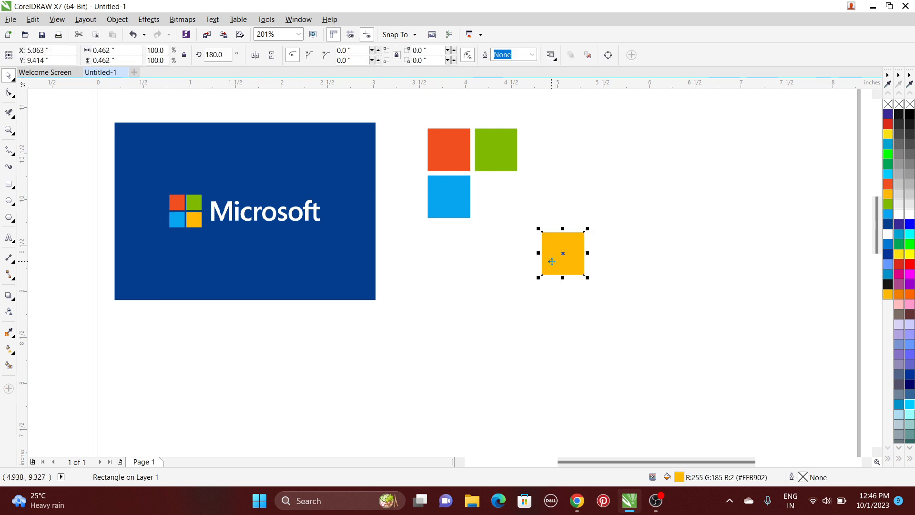
{"action": "key", "text": "ctrl+z"}
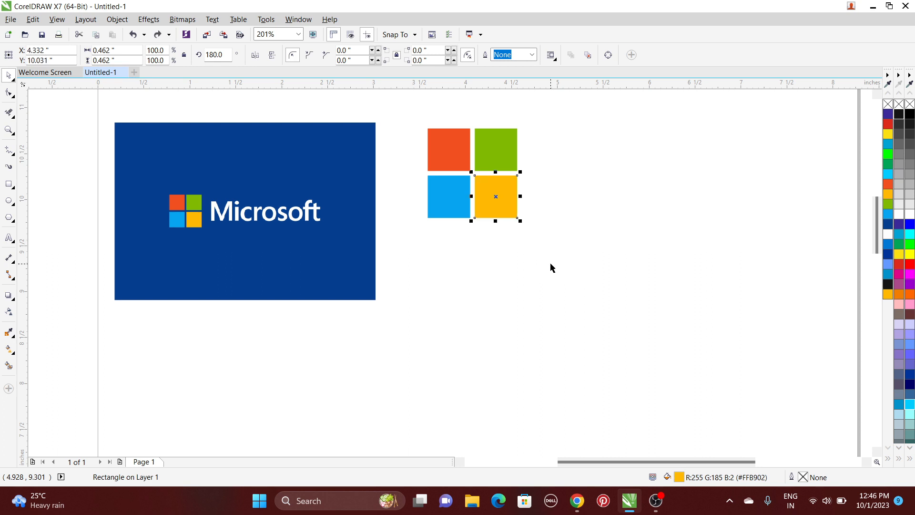
{"action": "left_click", "coordinate": [508, 287]}
- Group the four coloured squares and move the group down until its centre is at about X 4.045, Y 9.909 inches
{"action": "left_click_drag", "start_coordinate": [396, 107], "coordinate": [543, 251]}
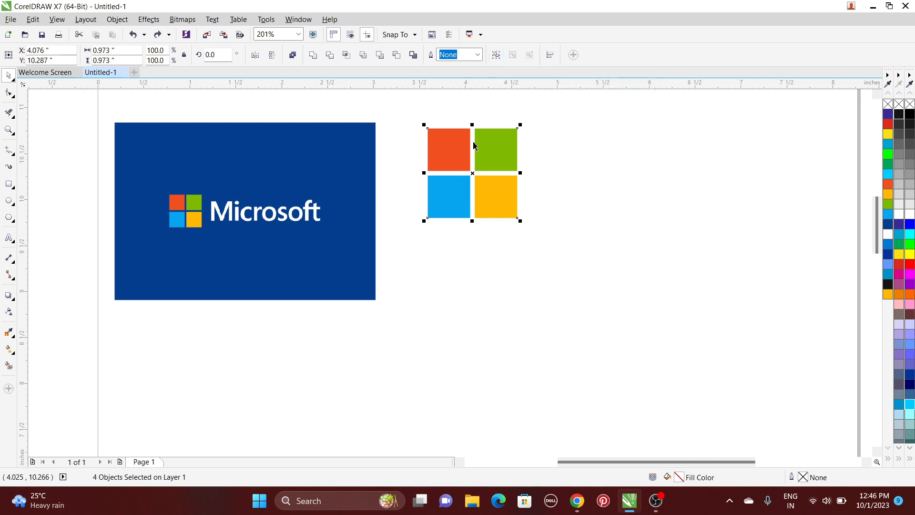
{"action": "left_click", "coordinate": [497, 57]}
{"action": "left_click_drag", "start_coordinate": [456, 142], "coordinate": [473, 190]}
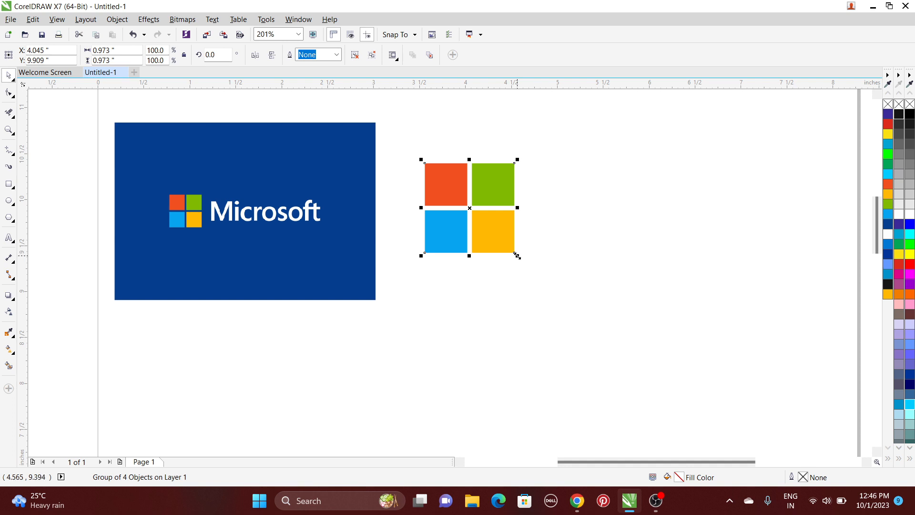
- Try shrinking the group from one corner, undo that, and scale it about its centre to about 0.49 inch square
{"action": "left_click_drag", "start_coordinate": [517, 256], "coordinate": [482, 224]}
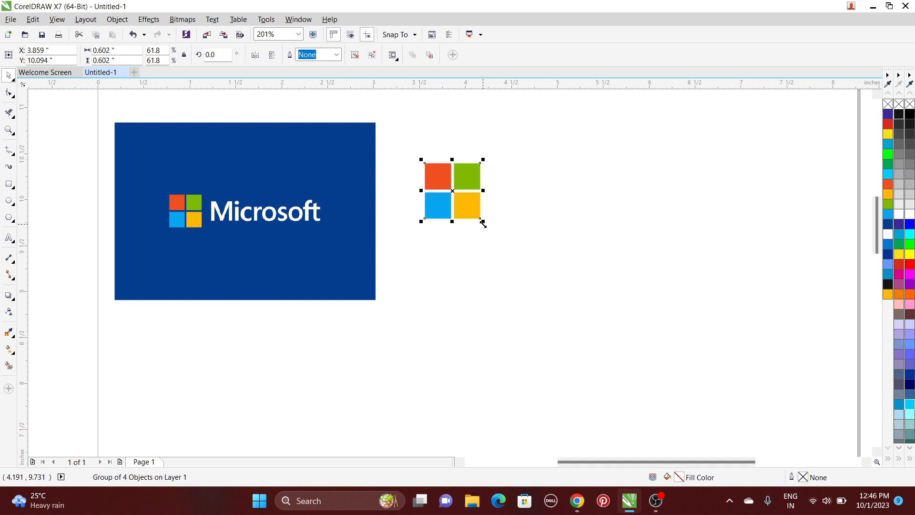
{"action": "key", "text": "ctrl+z"}
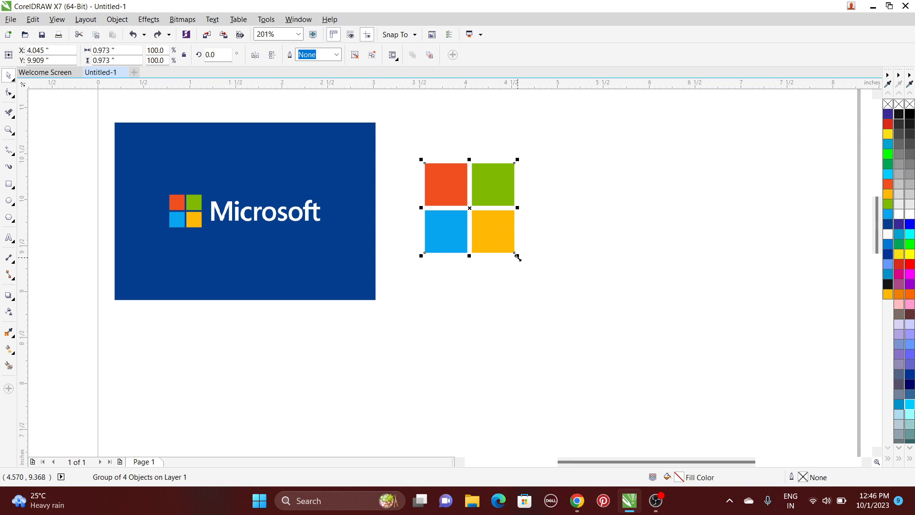
{"action": "left_click_drag", "start_coordinate": [517, 257], "coordinate": [496, 236]}
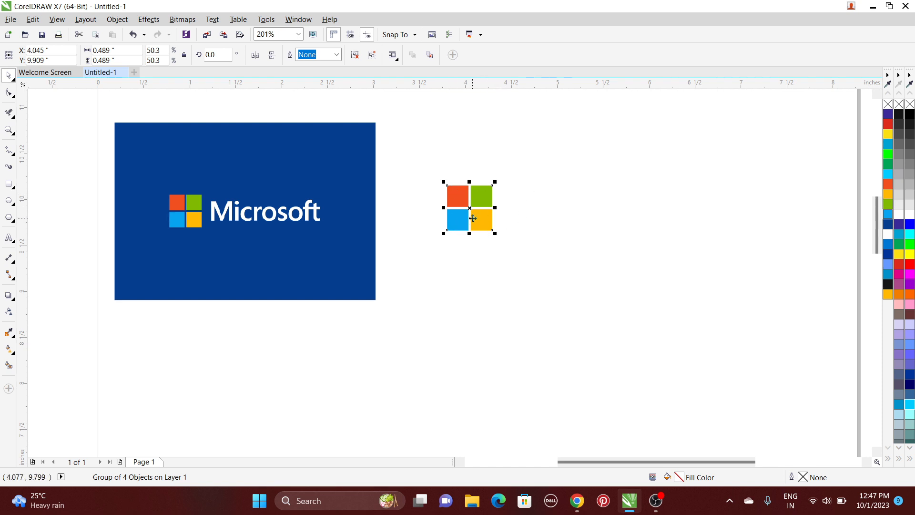
{"action": "left_click", "coordinate": [534, 221]}
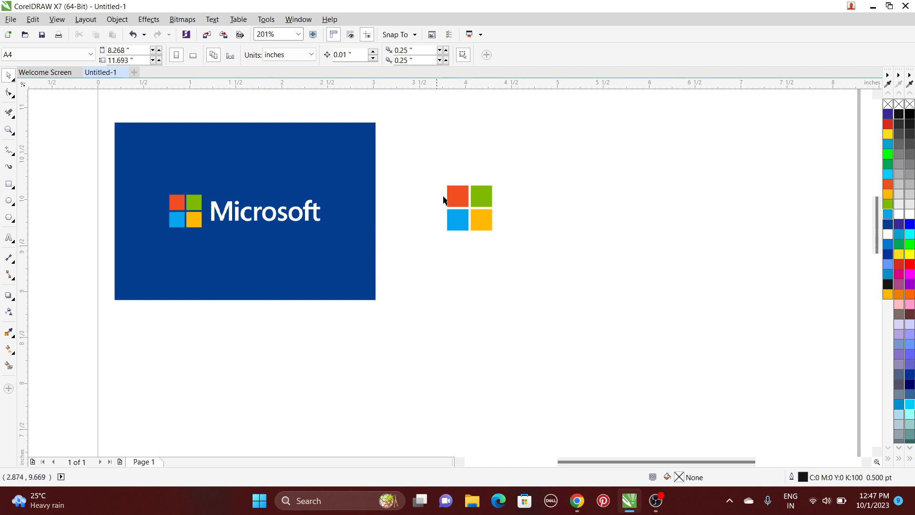
- Draw a background rectangle of about 1.88 by 1.30 inches around the grouped squares, leaving space beside them
{"action": "left_click", "coordinate": [287, 151]}
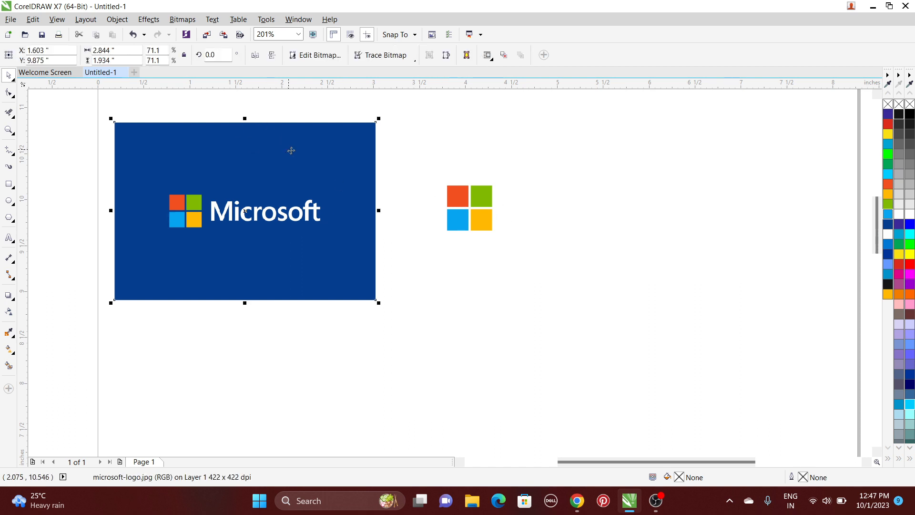
{"action": "left_click", "coordinate": [527, 152]}
{"action": "left_click", "coordinate": [8, 184]}
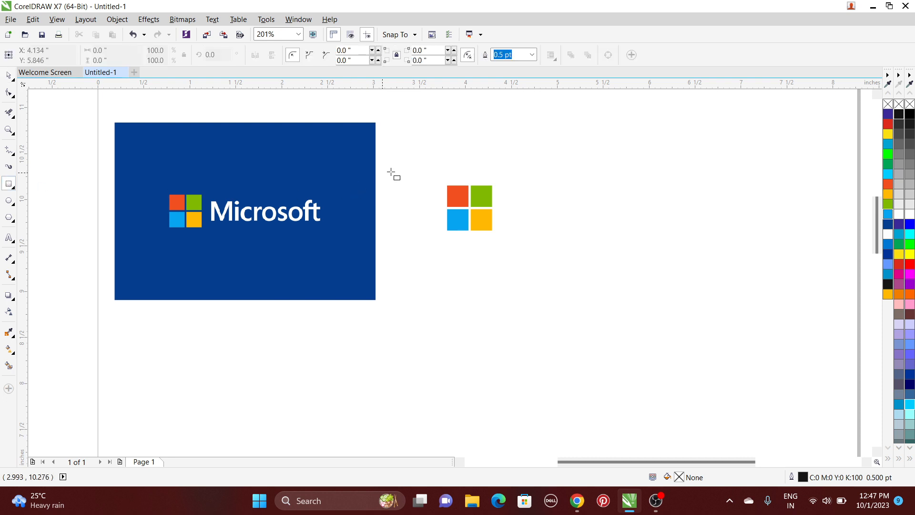
{"action": "left_click_drag", "start_coordinate": [428, 154], "coordinate": [602, 274]}
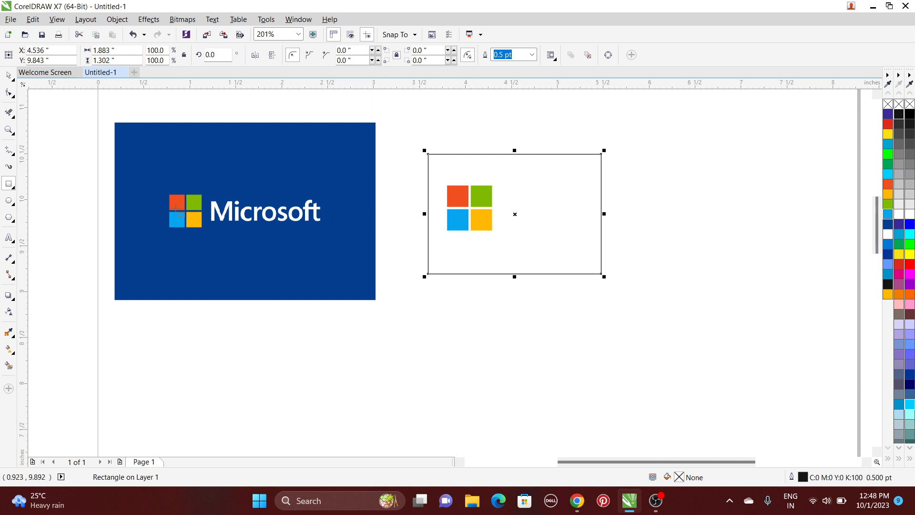
{"action": "left_click", "coordinate": [9, 130]}
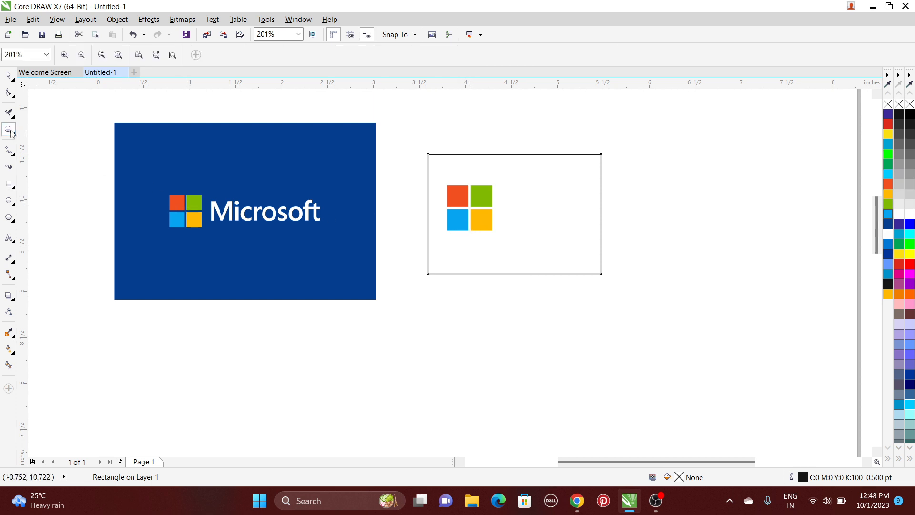
- Fill the background rectangle with the reference logo's dark blue, R5 G62 B143
{"action": "left_click_drag", "start_coordinate": [418, 147], "coordinate": [610, 285]}
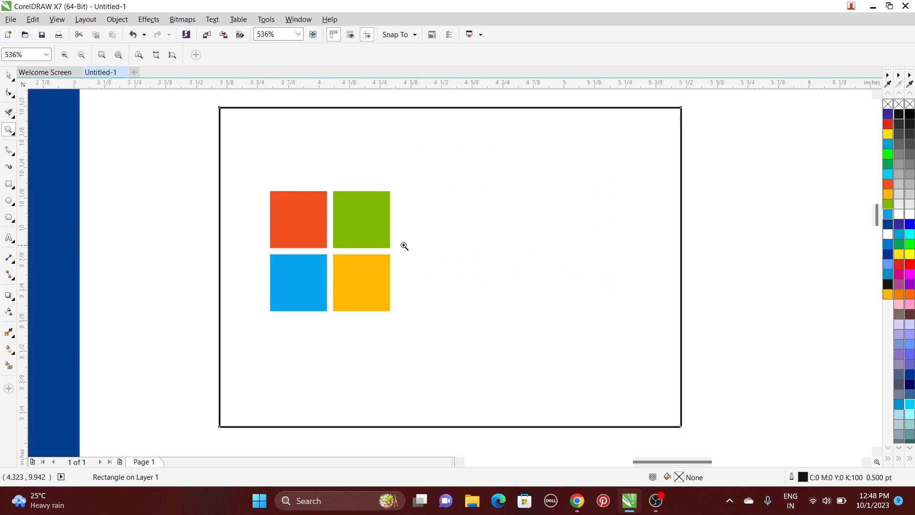
{"action": "left_click", "coordinate": [9, 75]}
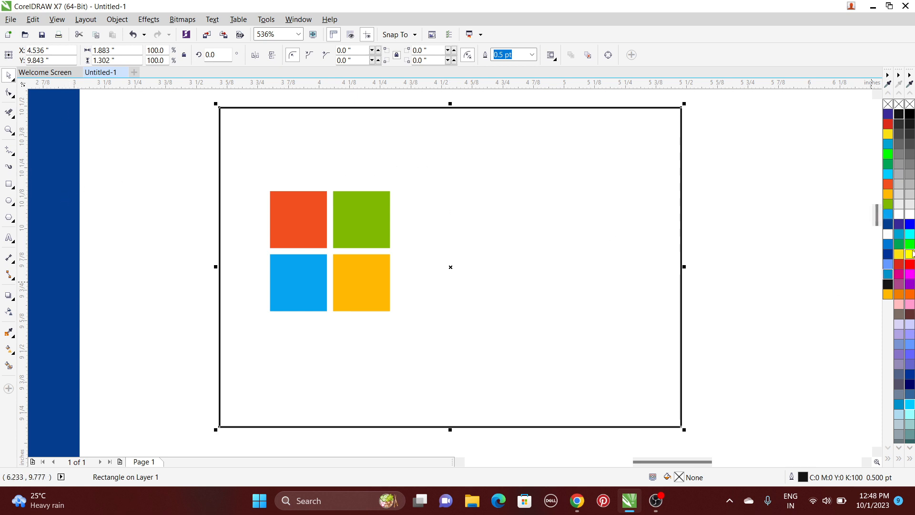
{"action": "left_click", "coordinate": [887, 224]}
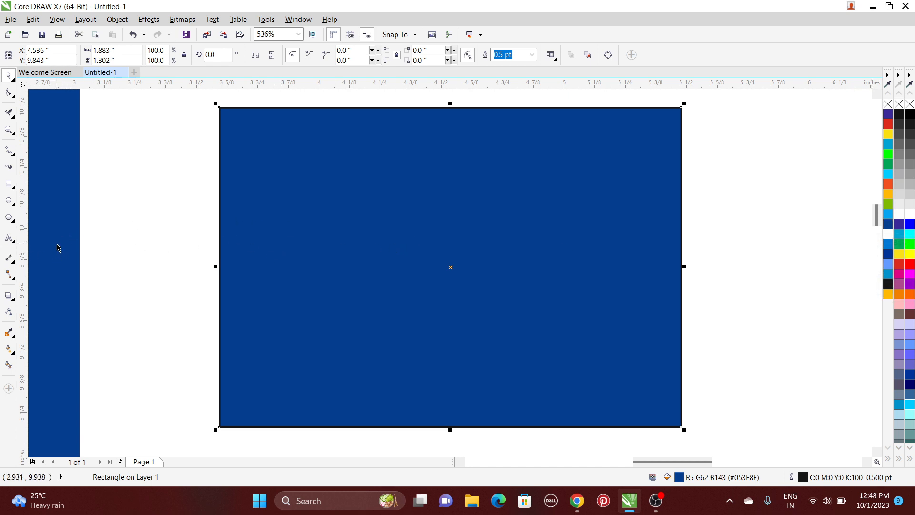
{"action": "left_click", "coordinate": [9, 332]}
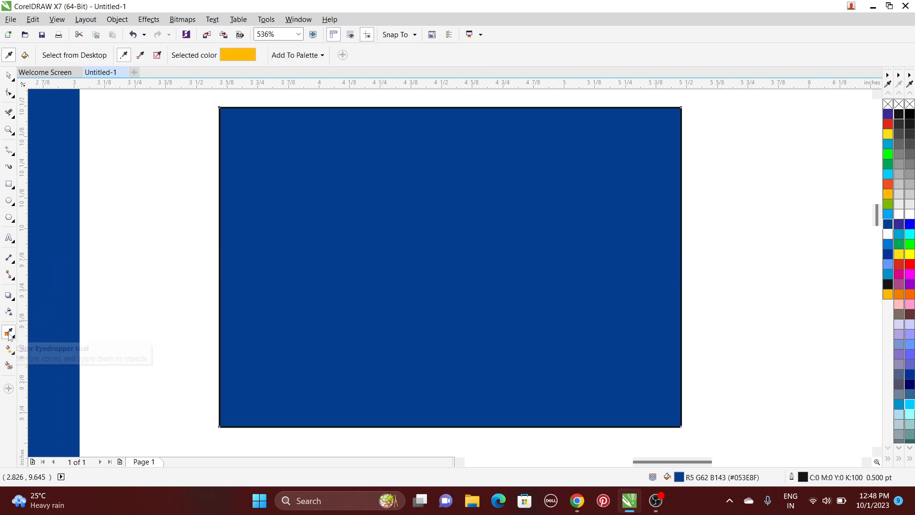
{"action": "left_click", "coordinate": [67, 242]}
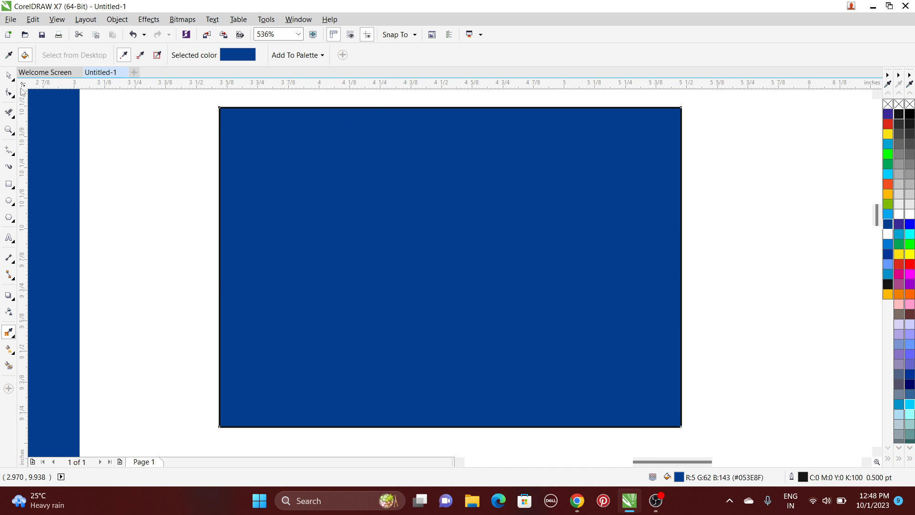
{"action": "left_click", "coordinate": [9, 76]}
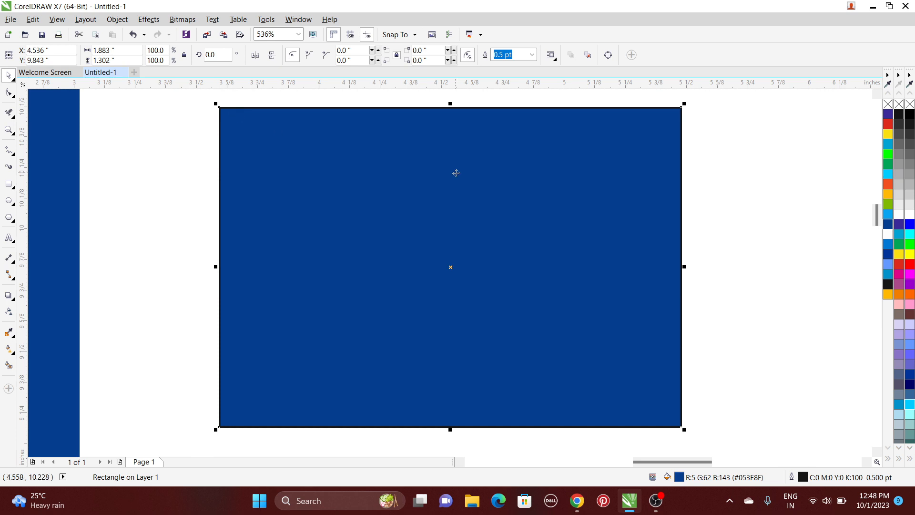
- Remove the blue rectangle's outline and send it behind the coloured squares
{"action": "right_click", "coordinate": [887, 106]}
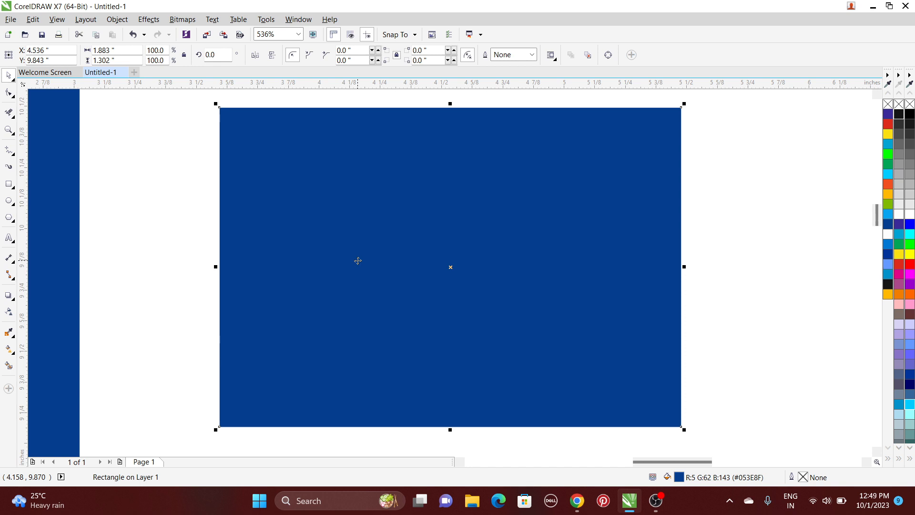
{"action": "key", "text": "shift+Page_Down"}
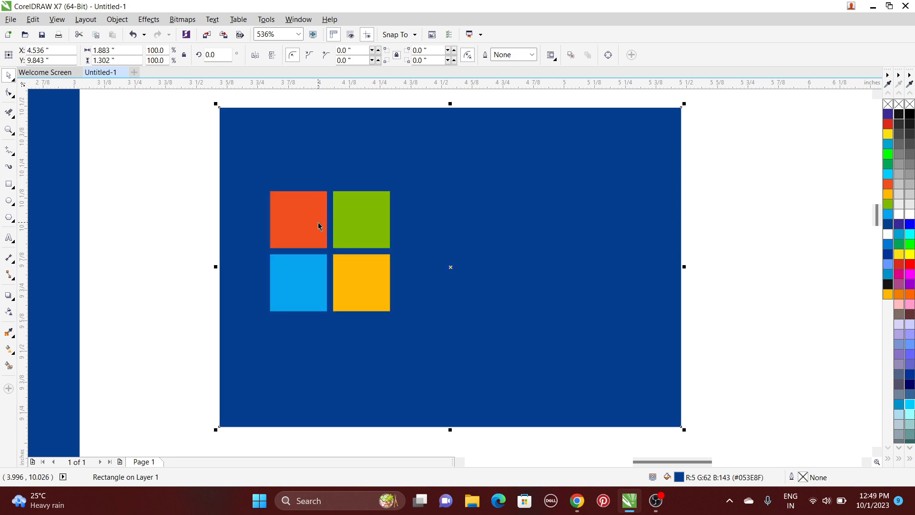
{"action": "left_click", "coordinate": [796, 228]}
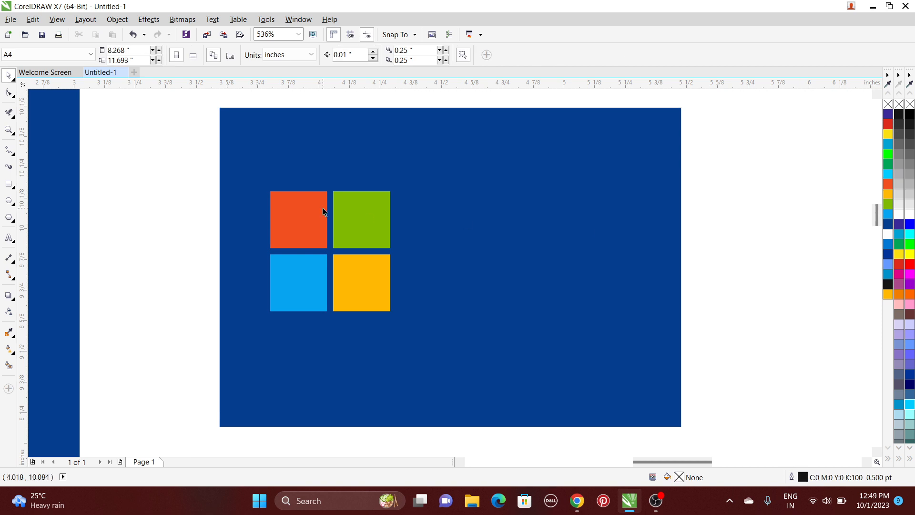
- Centre the group of squares vertically on the blue background rectangle, keeping its horizontal position
{"action": "left_click", "coordinate": [308, 237]}
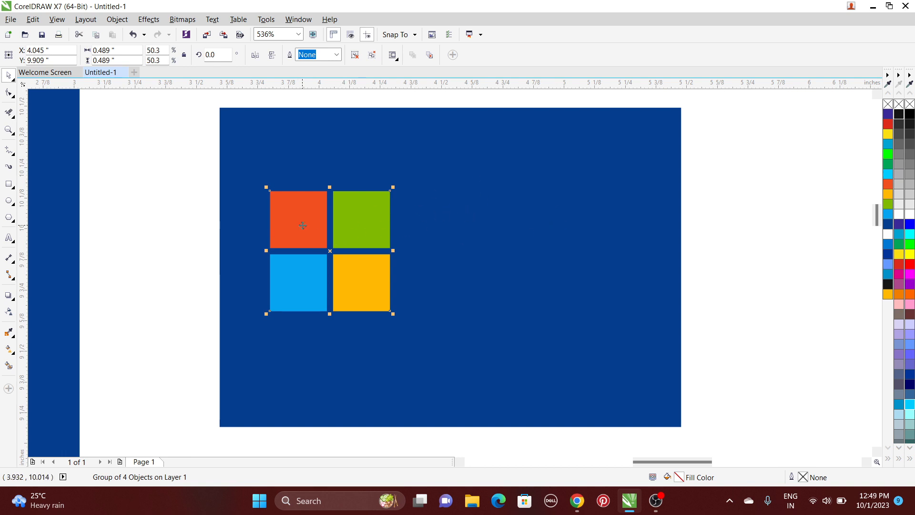
{"action": "left_click", "coordinate": [209, 245]}
{"action": "left_click", "coordinate": [308, 230]}
{"action": "left_click", "coordinate": [556, 223], "text": "shift"}
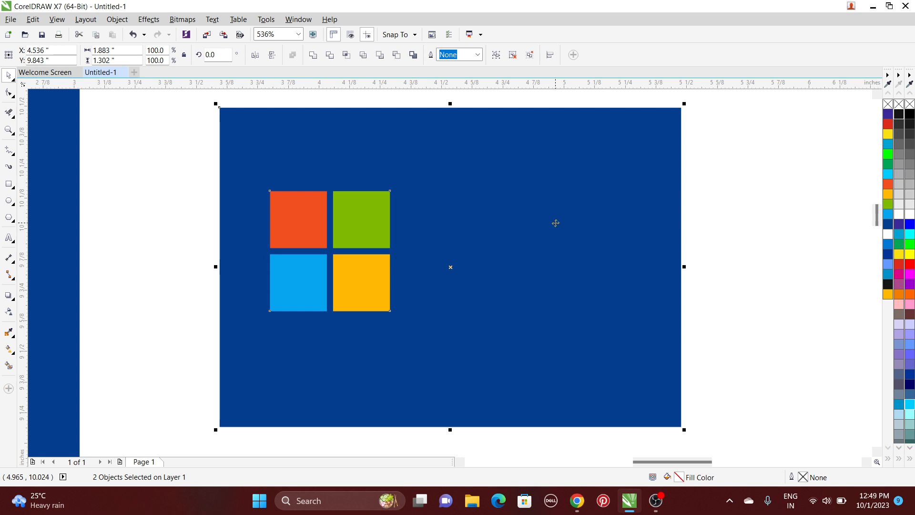
{"action": "key", "text": "e"}
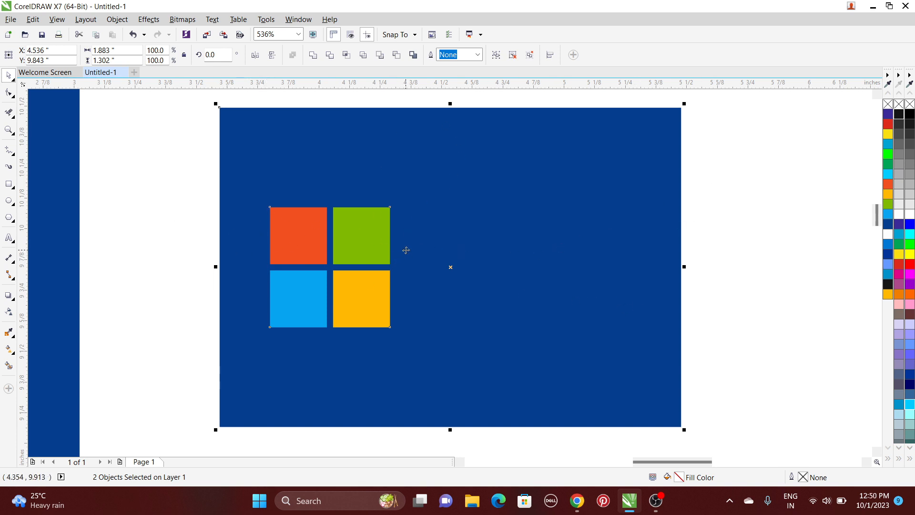
- Try centring the squares horizontally on the background, undo that alignment, and clear the selection
{"action": "key", "text": "c"}
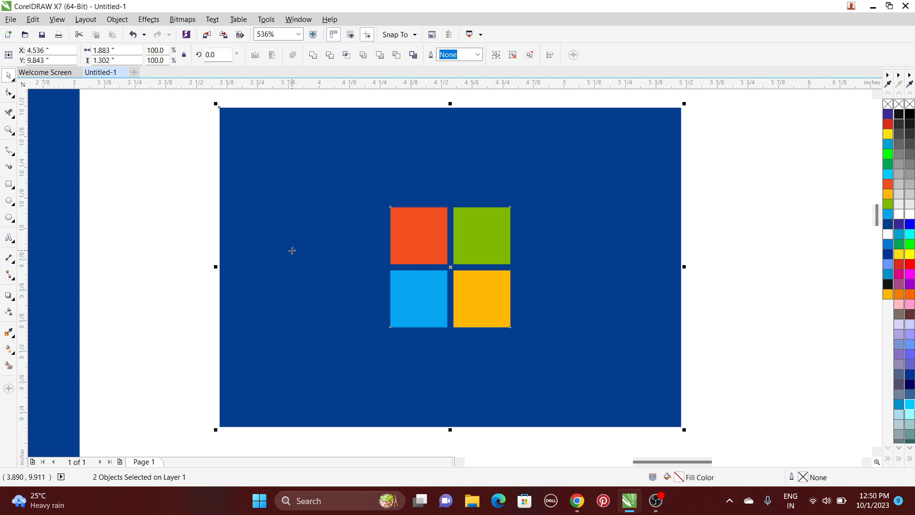
{"action": "key", "text": "ctrl+z"}
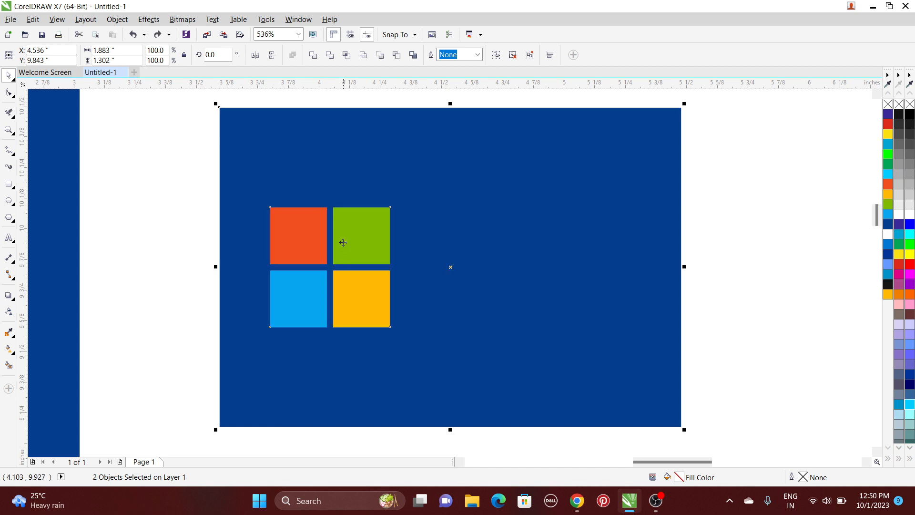
{"action": "left_click", "coordinate": [173, 230]}
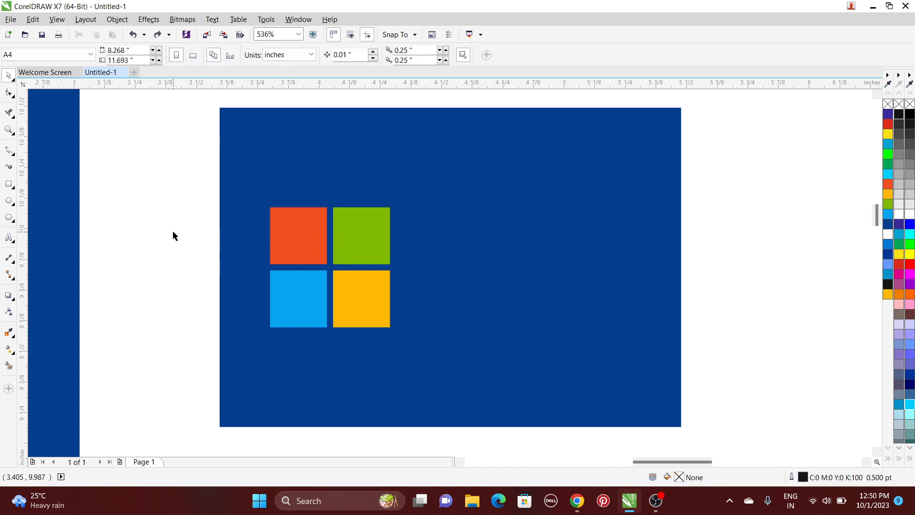
- Add the artistic text "Microsoft" in Arial 24 pt beside the squares
{"action": "left_click", "coordinate": [8, 238]}
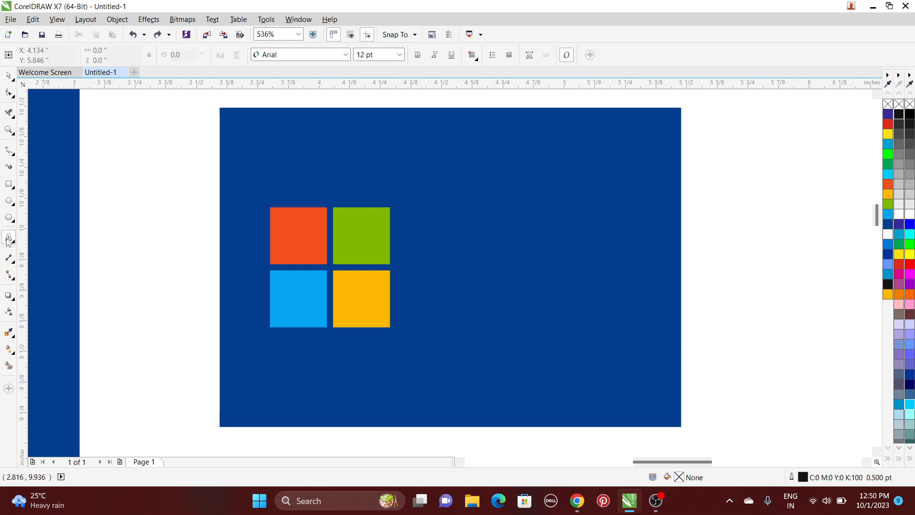
{"action": "left_click", "coordinate": [417, 253]}
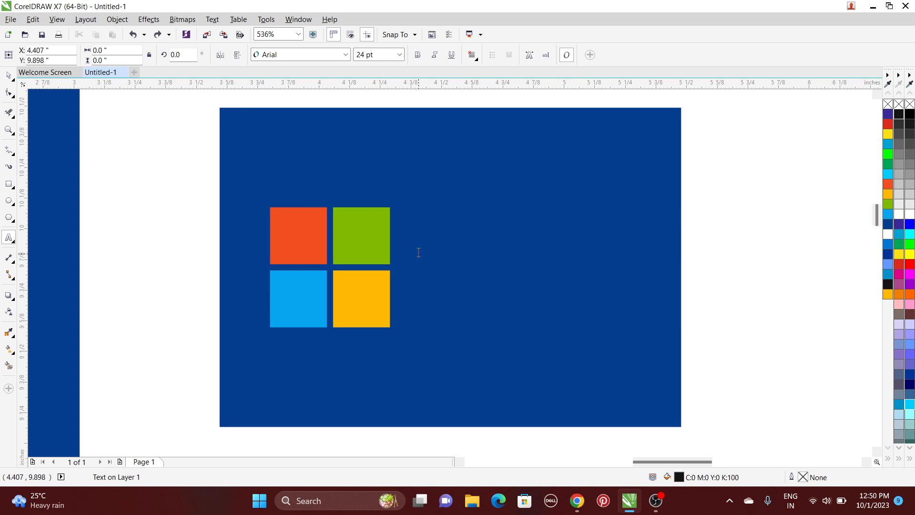
{"action": "type", "text": "M"}
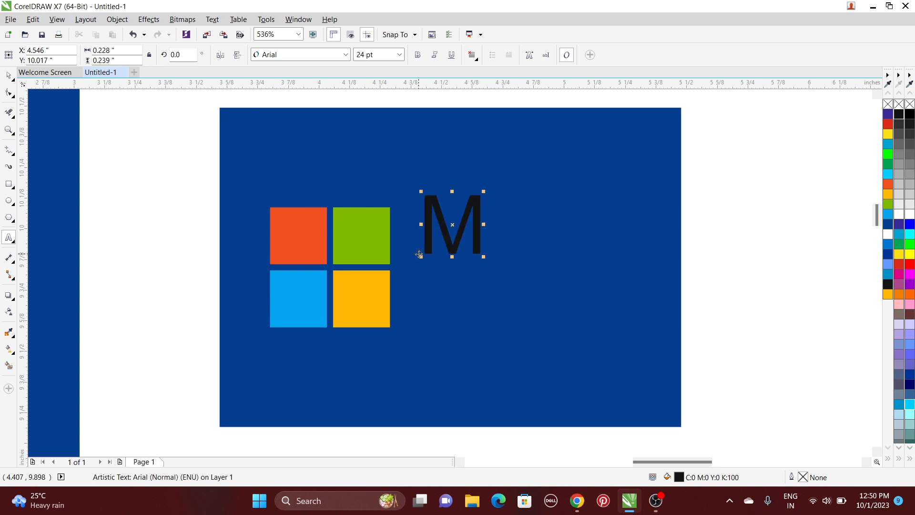
{"action": "type", "text": "icrosoft"}
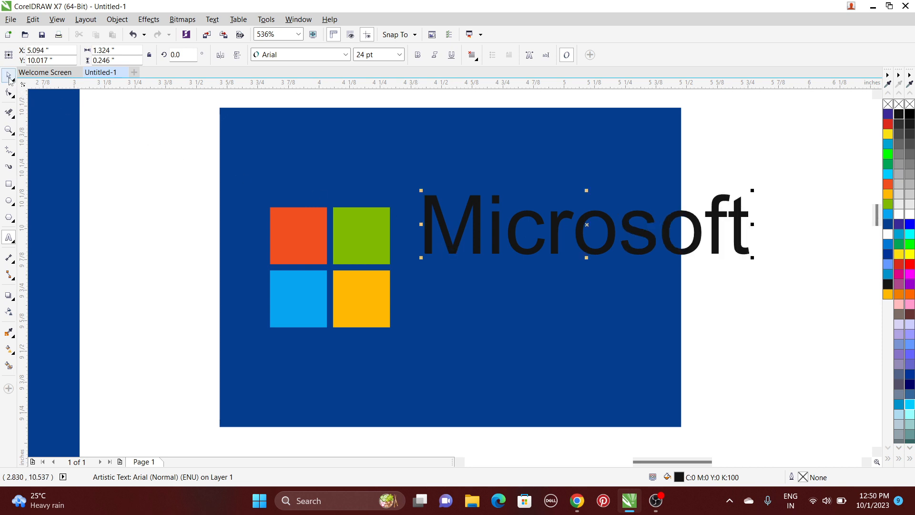
- Scale the Microsoft text to about 0.70 by 0.13 inch and place it beside the squares around mid-height
{"action": "left_click", "coordinate": [9, 75]}
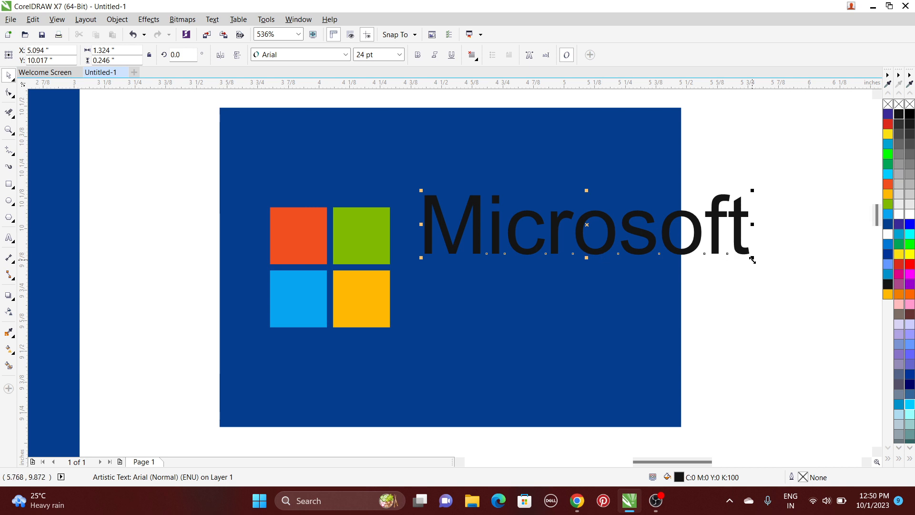
{"action": "left_click_drag", "start_coordinate": [751, 257], "coordinate": [585, 226]}
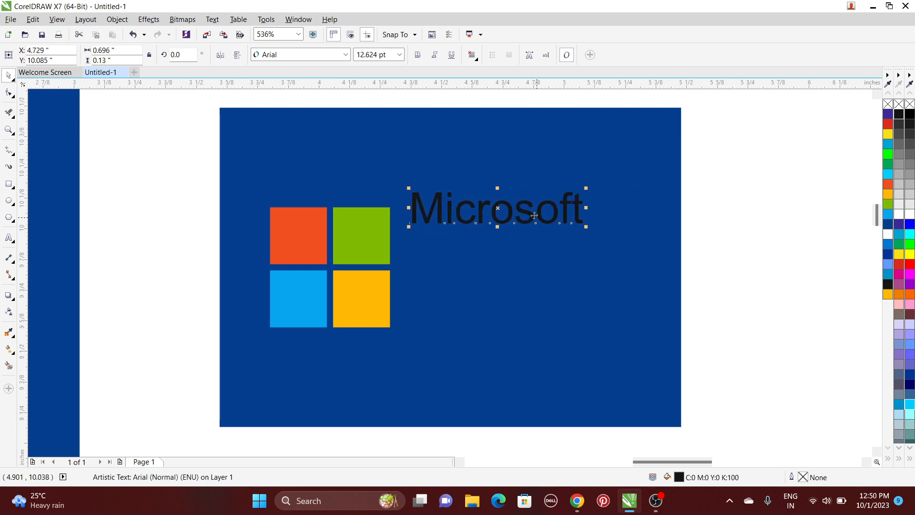
{"action": "left_click_drag", "start_coordinate": [528, 213], "coordinate": [530, 268]}
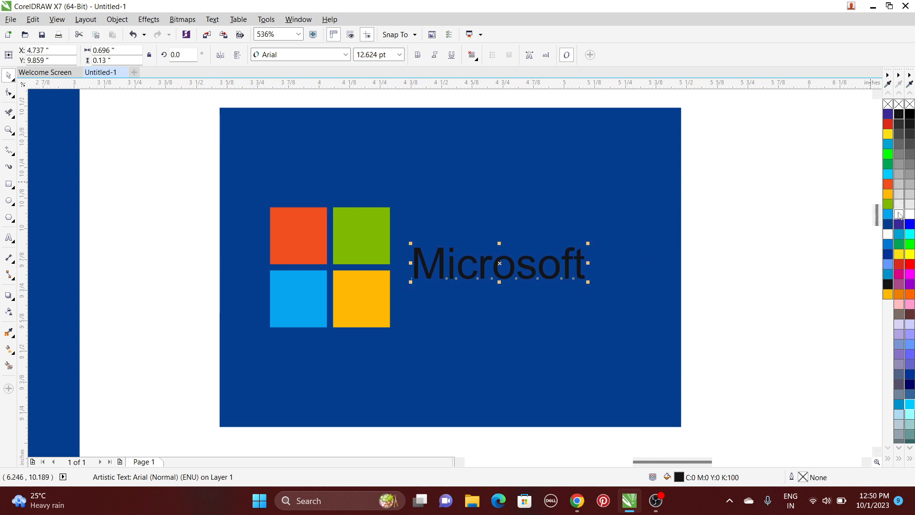
- Fill the Microsoft text with white and deselect it
{"action": "left_click", "coordinate": [898, 205]}
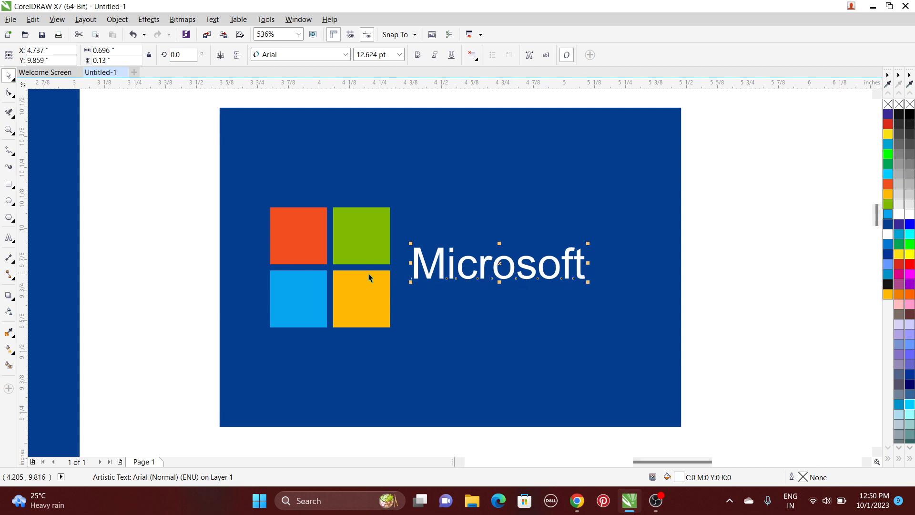
{"action": "left_click", "coordinate": [702, 266]}
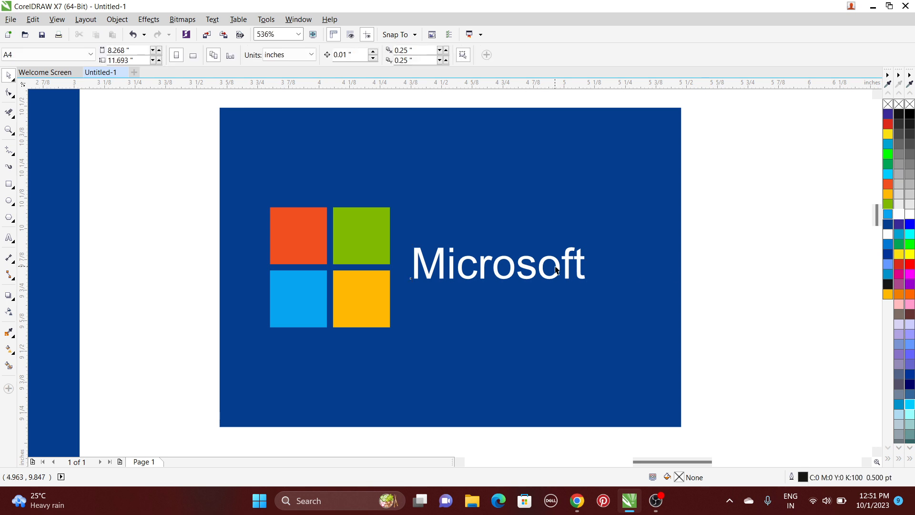
- Group the Microsoft text with the four coloured squares, leaving out the background rectangle
{"action": "left_click", "coordinate": [555, 266]}
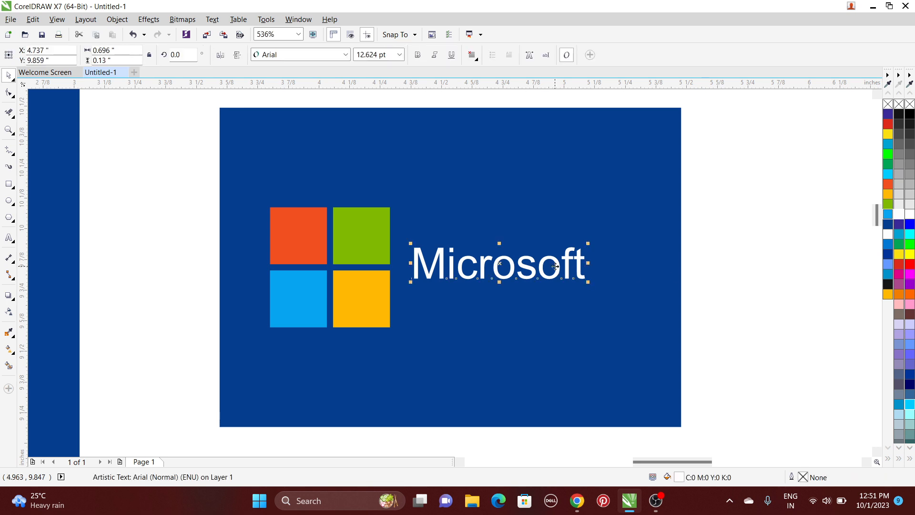
{"action": "left_click", "coordinate": [364, 279]}
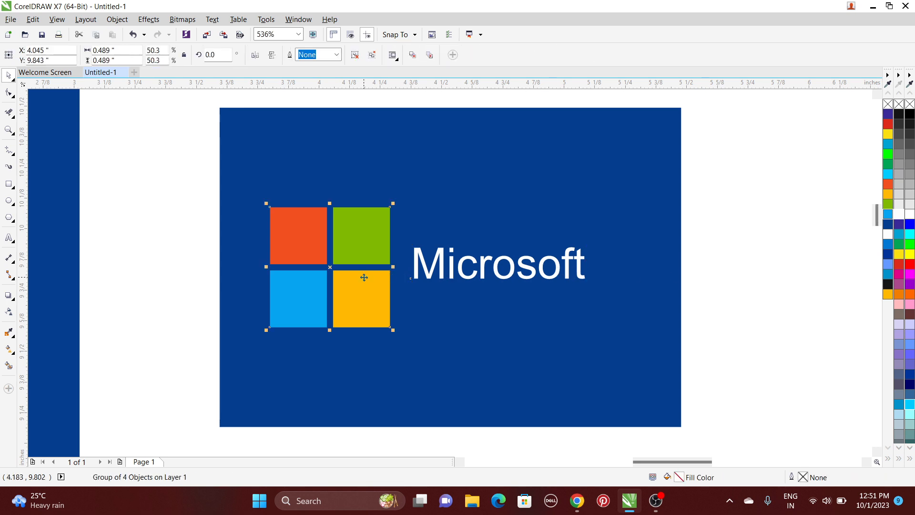
{"action": "left_click", "coordinate": [567, 275]}
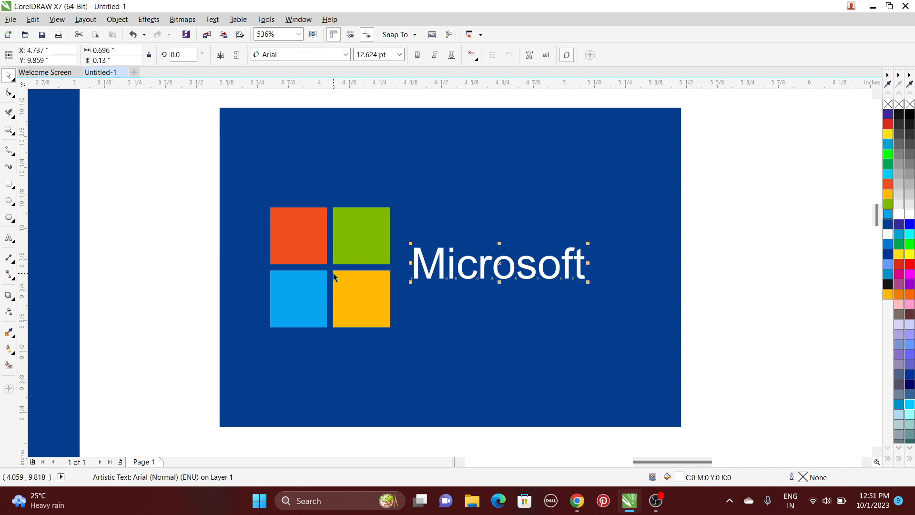
{"action": "left_click_drag", "start_coordinate": [172, 189], "coordinate": [620, 408]}
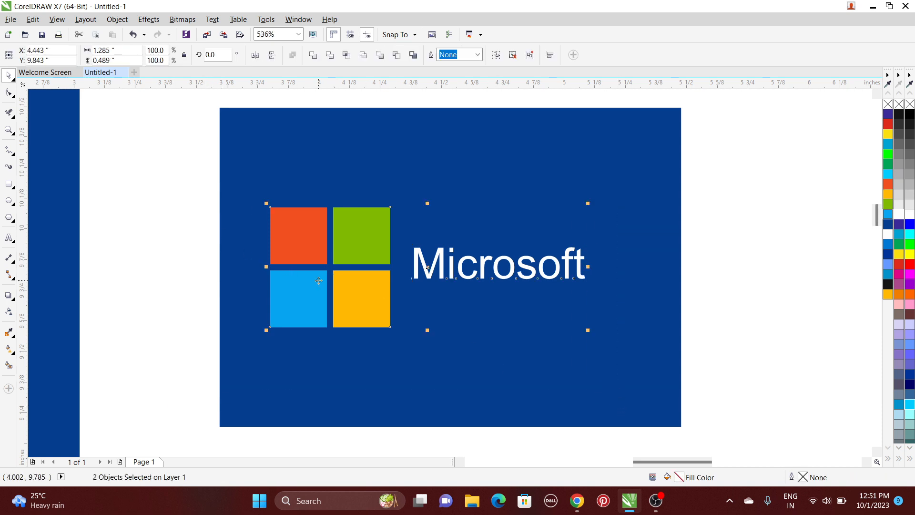
{"action": "left_click", "coordinate": [767, 282]}
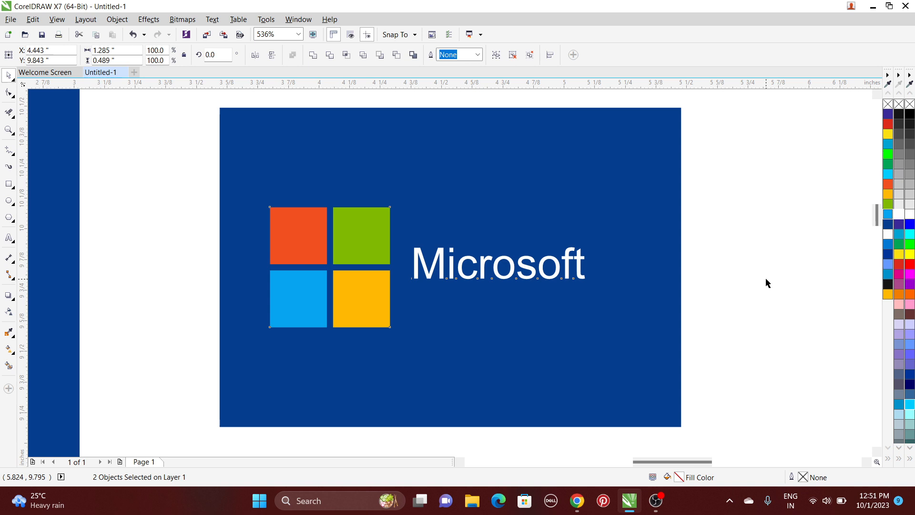
{"action": "left_click", "coordinate": [556, 266]}
{"action": "left_click", "coordinate": [367, 252], "text": "shift"}
{"action": "key", "text": "ctrl+g"}
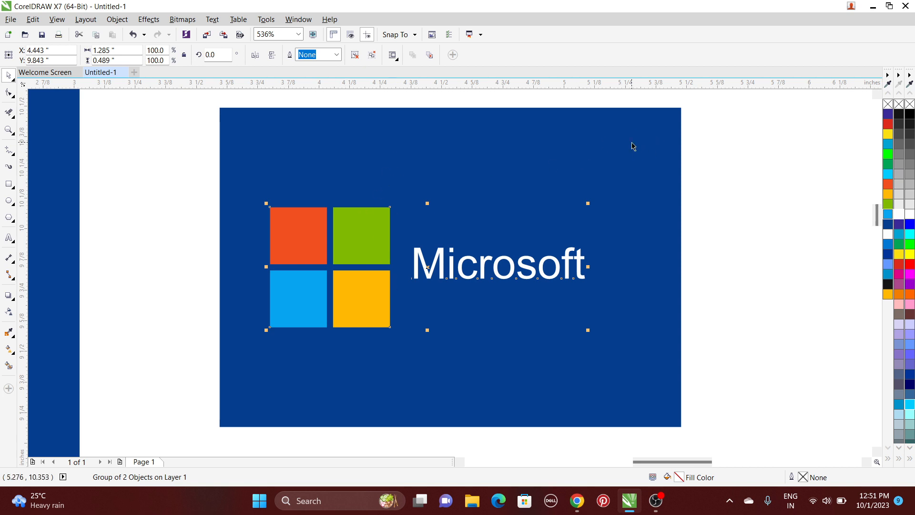
- Centre the combined squares and text group horizontally on the blue background
{"action": "left_click", "coordinate": [608, 144], "text": "shift"}
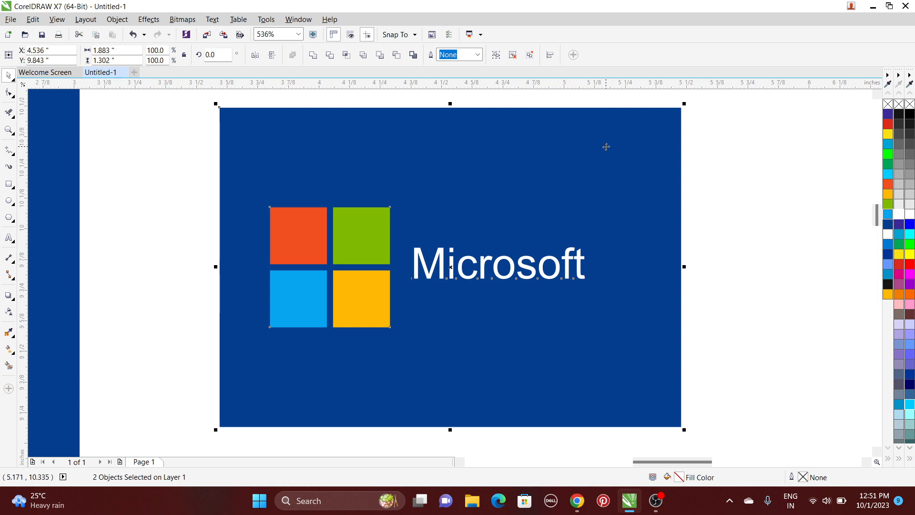
{"action": "key", "text": "c"}
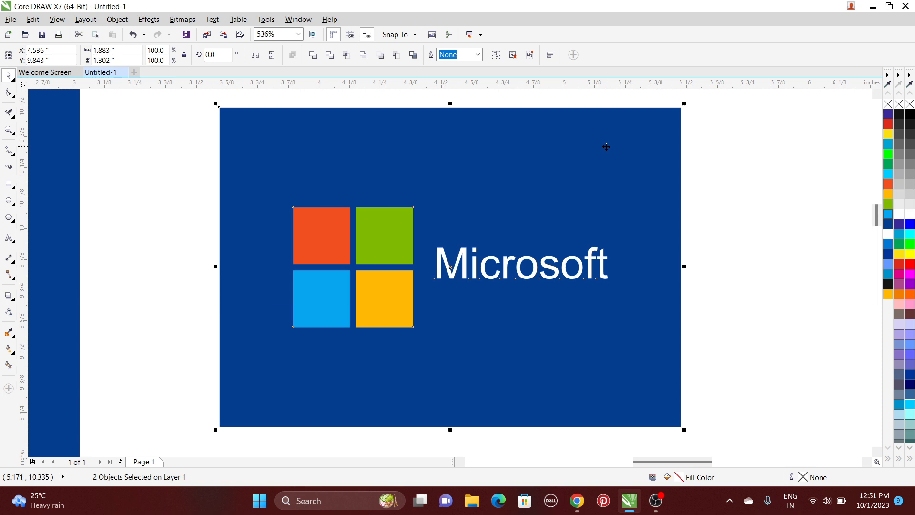
{"action": "left_click", "coordinate": [784, 250]}
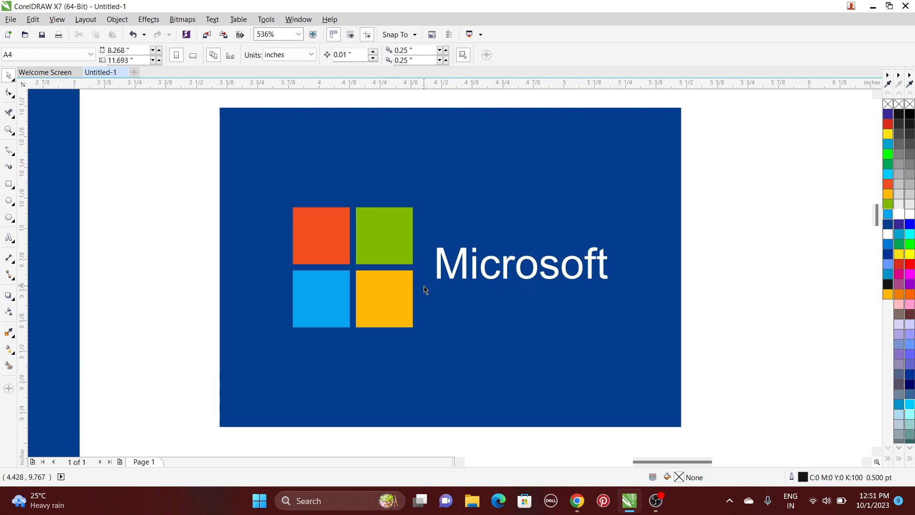
- Bring the reference image and the redrawn logo into view together to compare them
{"action": "key", "text": "shift+F4"}
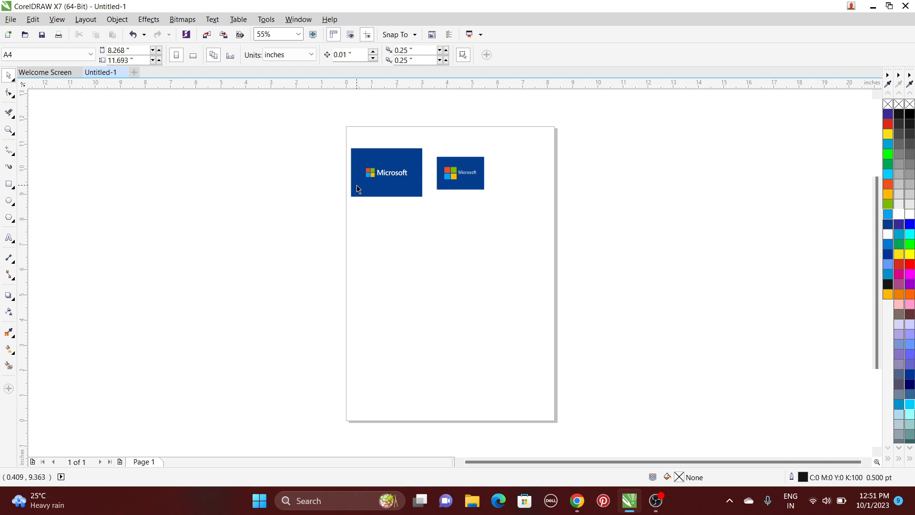
{"action": "key", "text": "z"}
{"action": "left_click_drag", "start_coordinate": [317, 139], "coordinate": [572, 240]}
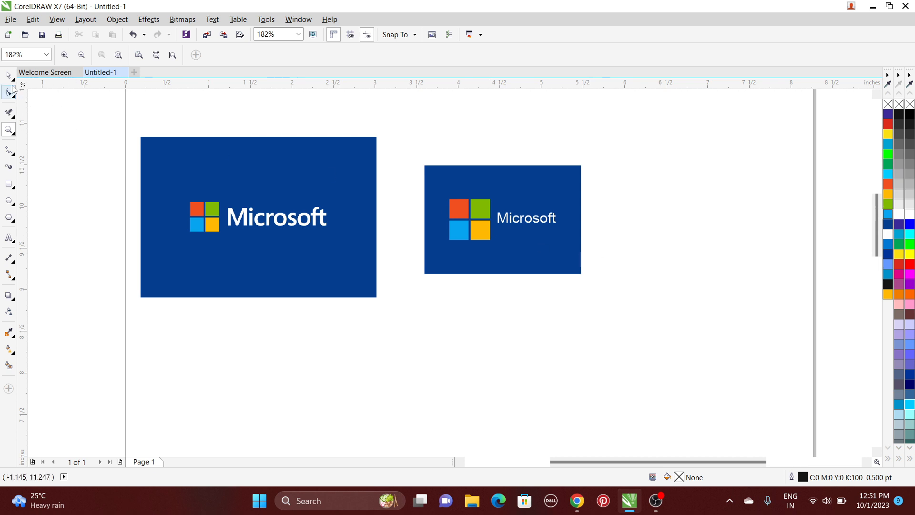
- Try to enlarge only the blue background rectangle to about 2.41 by 1.66 inches, and undo it
{"action": "left_click", "coordinate": [8, 75]}
{"action": "left_click", "coordinate": [551, 245]}
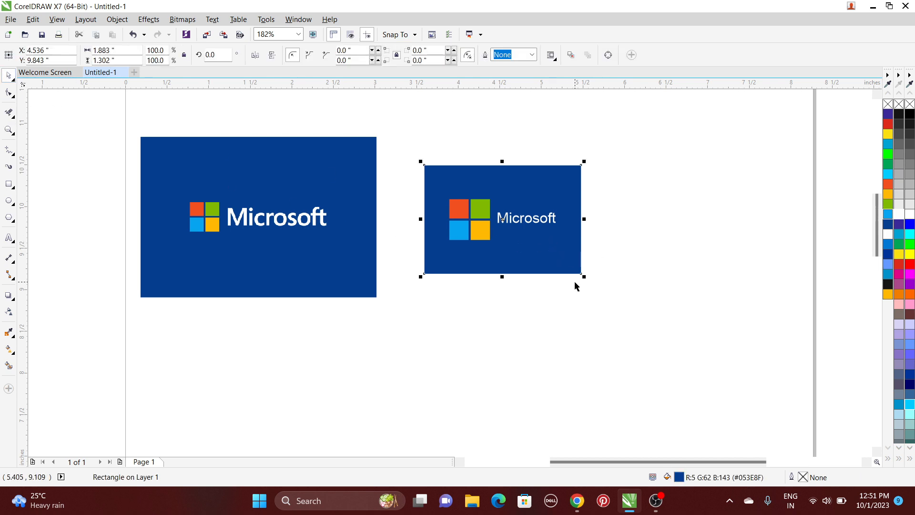
{"action": "left_click_drag", "start_coordinate": [584, 275], "coordinate": [625, 312]}
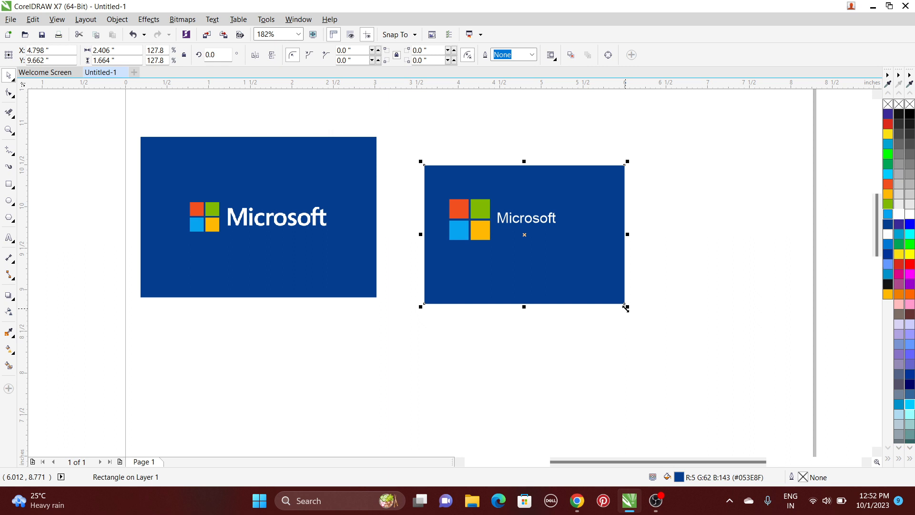
{"action": "key", "text": "ctrl+z"}
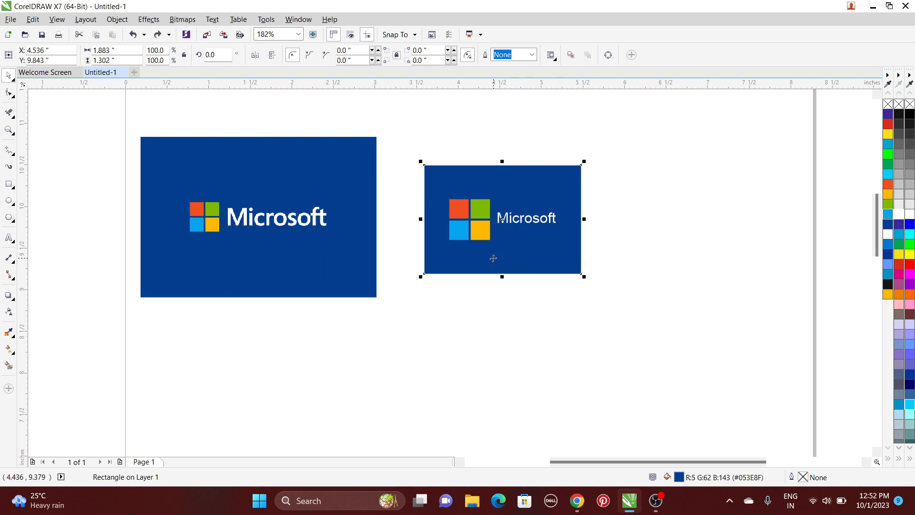
- Group the squares and Microsoft text with the blue background, and enlarge the group about its centre to about 2.84 by 1.96 inches
{"action": "left_click", "coordinate": [474, 288]}
{"action": "left_click", "coordinate": [475, 221]}
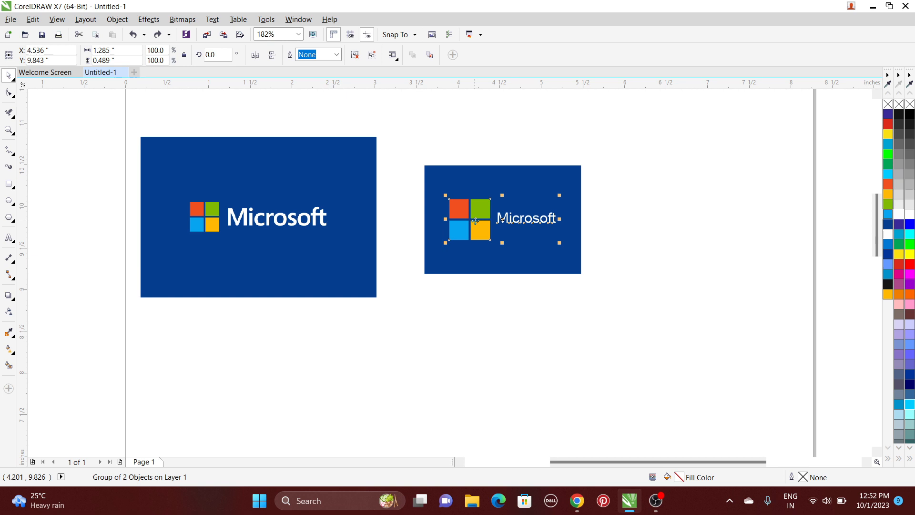
{"action": "left_click", "coordinate": [530, 269], "text": "shift"}
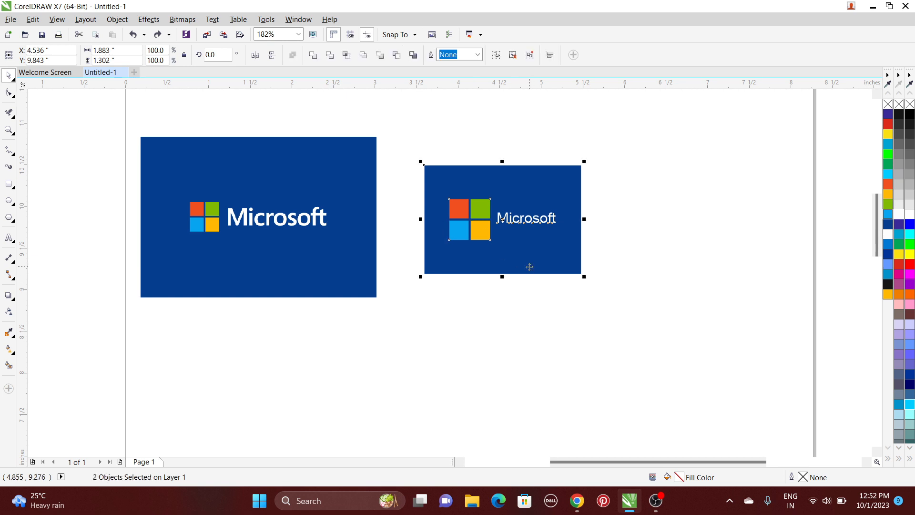
{"action": "key", "text": "ctrl+g"}
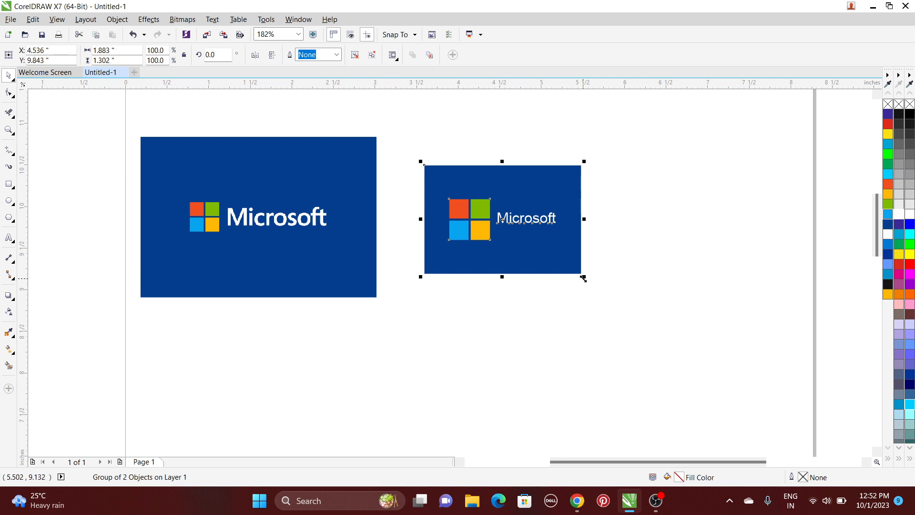
{"action": "left_click_drag", "start_coordinate": [583, 277], "coordinate": [623, 316]}
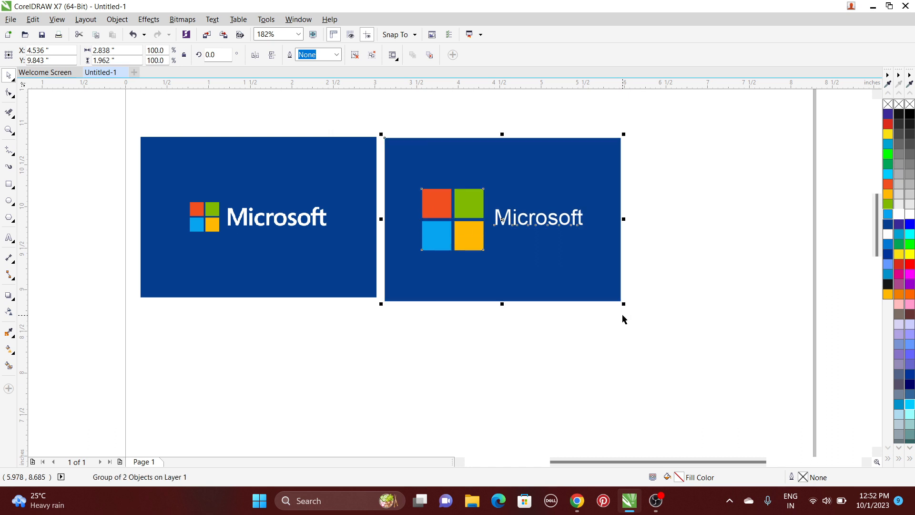
{"action": "left_click", "coordinate": [700, 267]}
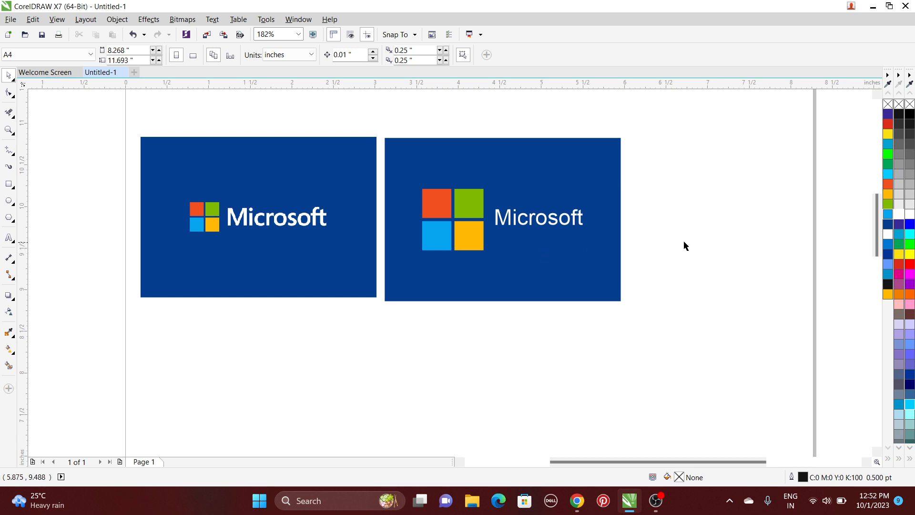
- Ungroup the enlarged logo so the blue background, the four-square group and the Microsoft text can be selected separately
{"action": "left_click", "coordinate": [558, 222]}
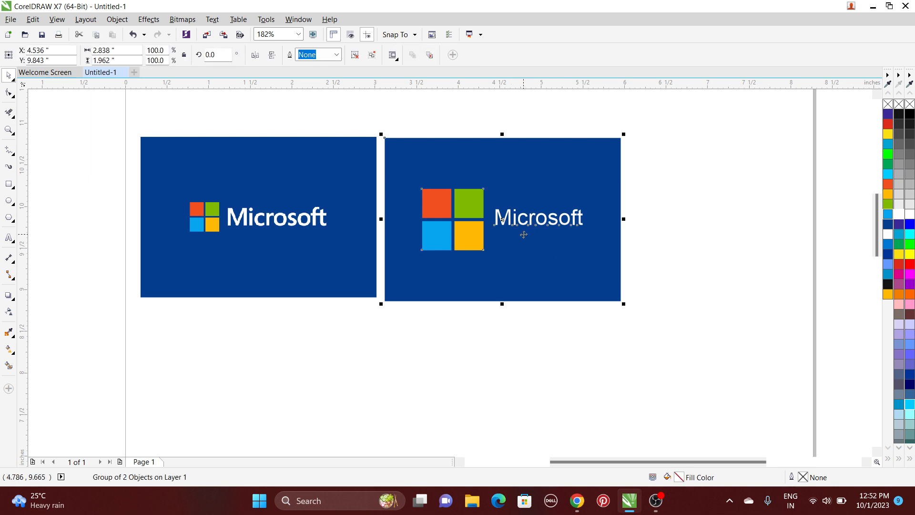
{"action": "left_click", "coordinate": [353, 57]}
{"action": "left_click", "coordinate": [429, 117]}
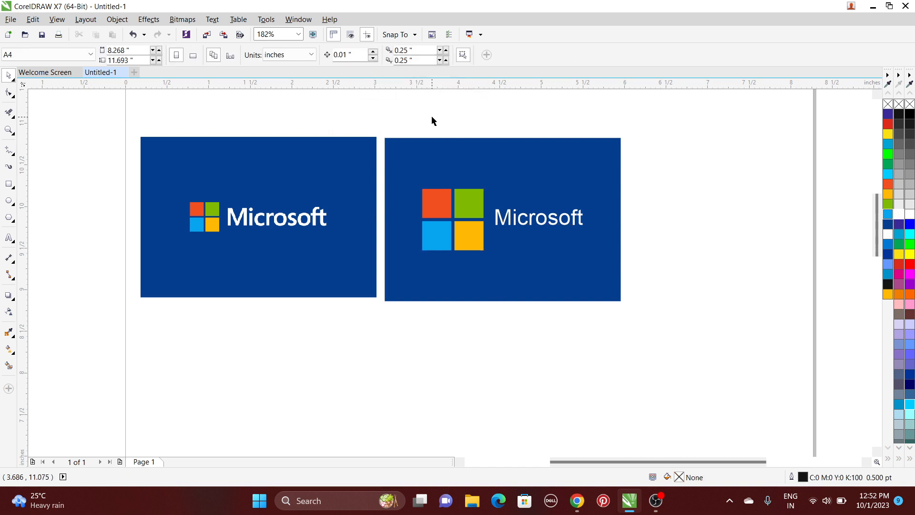
{"action": "left_click", "coordinate": [475, 226]}
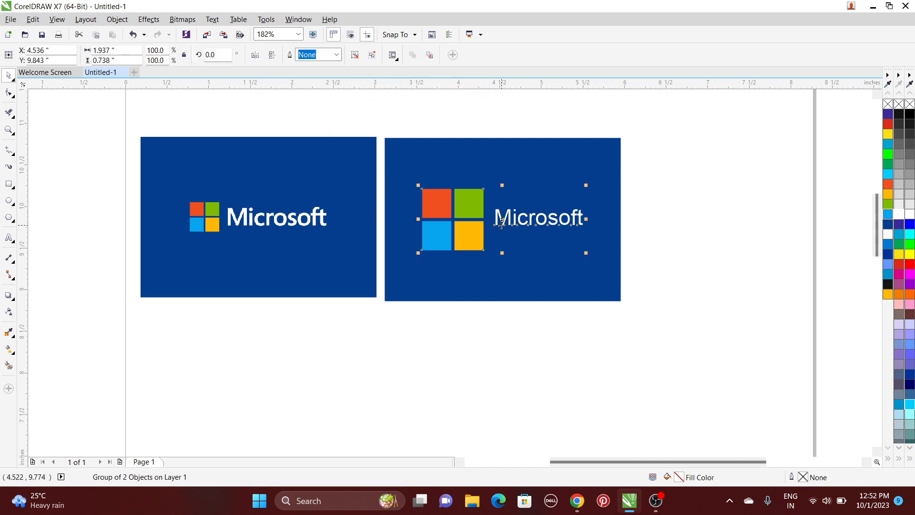
{"action": "left_click", "coordinate": [353, 56]}
{"action": "left_click", "coordinate": [404, 133]}
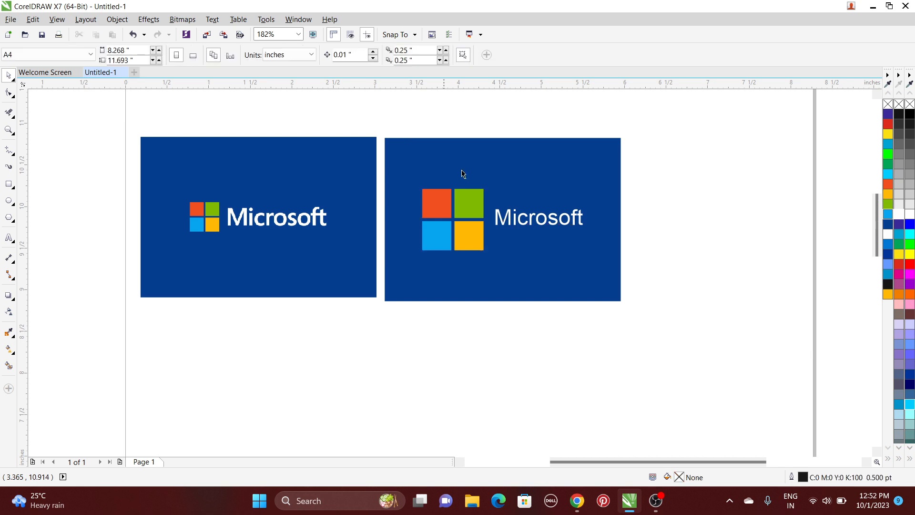
{"action": "left_click", "coordinate": [565, 220]}
{"action": "left_click", "coordinate": [662, 204]}
{"action": "left_click", "coordinate": [579, 181]}
{"action": "left_click", "coordinate": [683, 242]}
{"action": "left_click", "coordinate": [433, 216]}
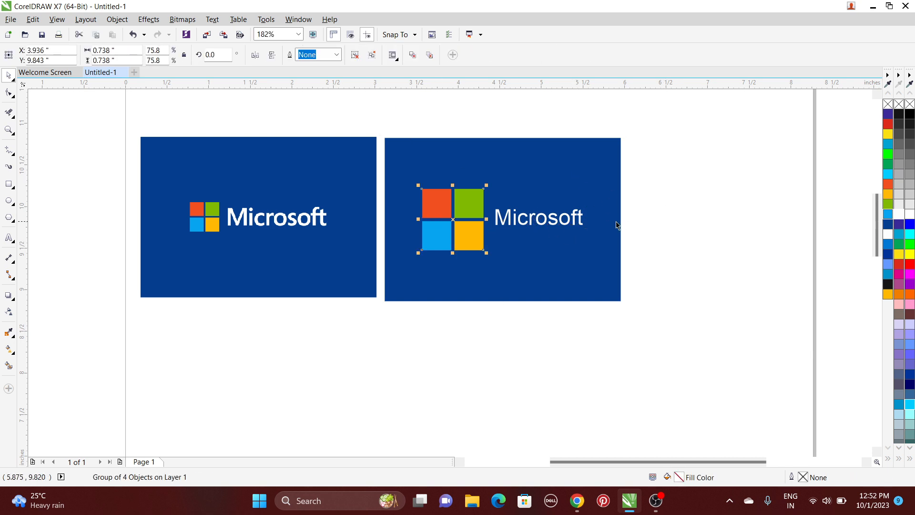
{"action": "left_click", "coordinate": [641, 222]}
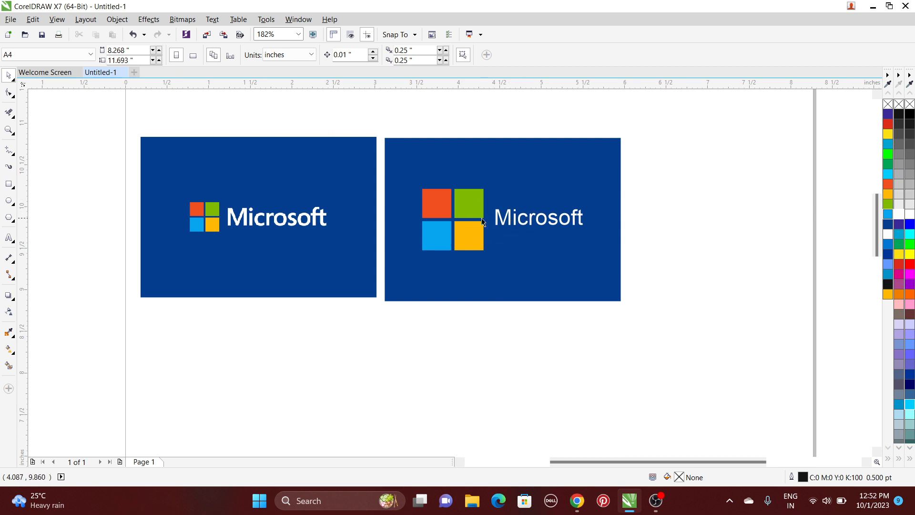
- Align the Microsoft text with the vertical middle of the four squares and group the two, keeping them side by side
{"action": "left_click", "coordinate": [501, 219]}
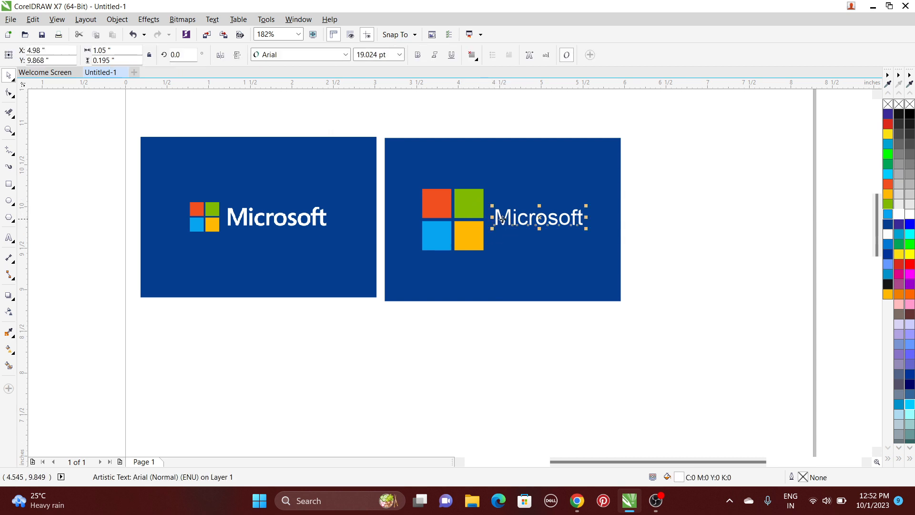
{"action": "left_click", "coordinate": [450, 220], "text": "shift"}
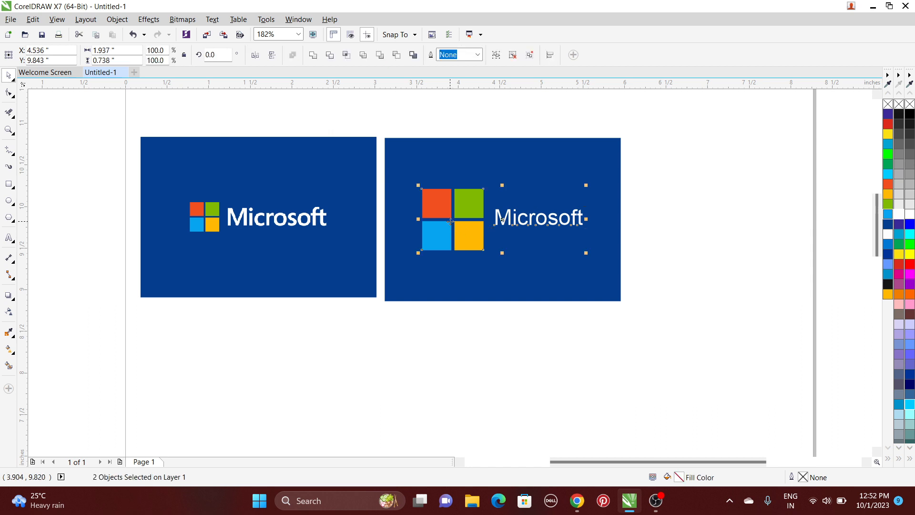
{"action": "key", "text": "c"}
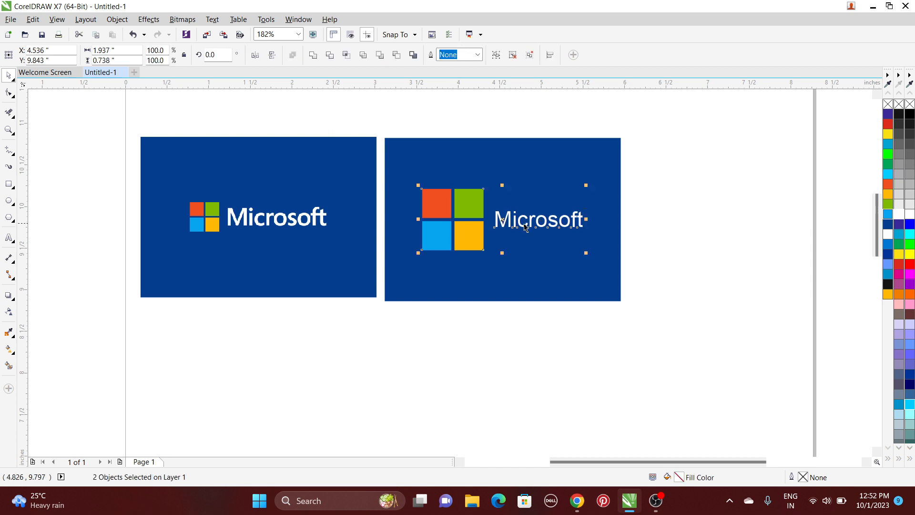
{"action": "key", "text": "e"}
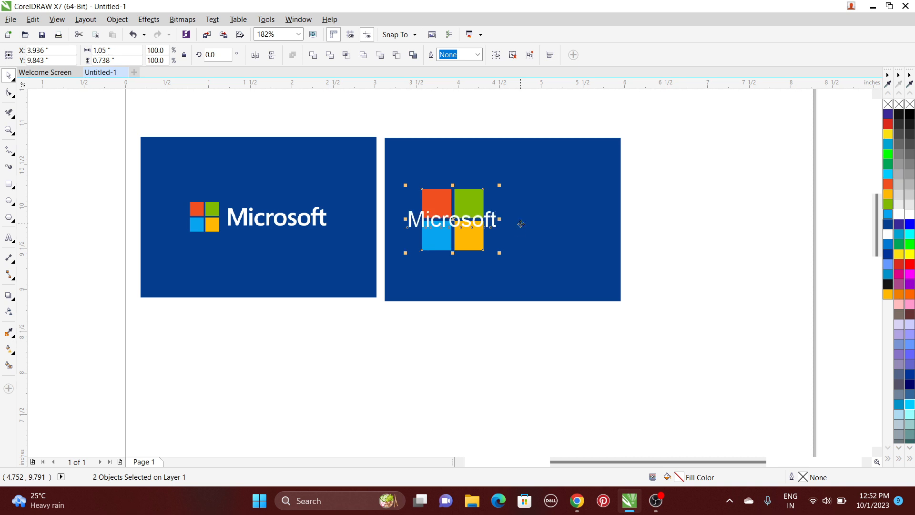
{"action": "key", "text": "ctrl+z"}
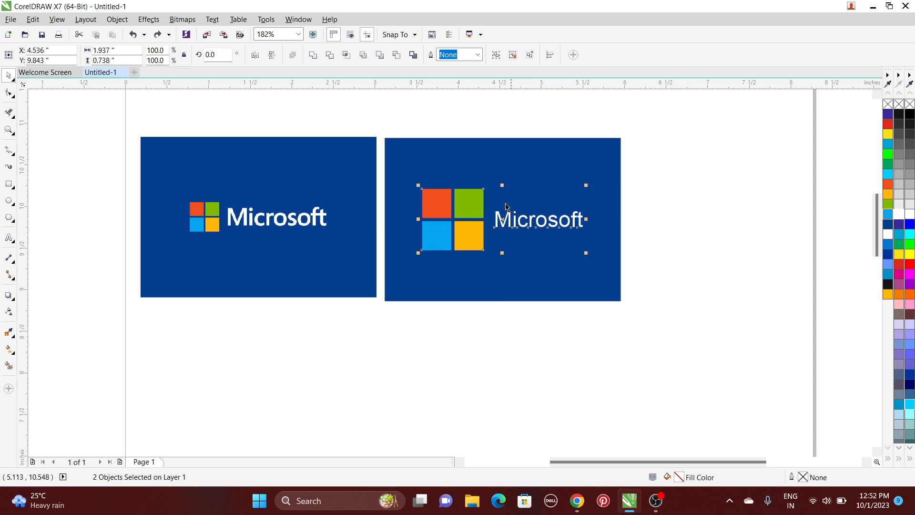
{"action": "key", "text": "ctrl+g"}
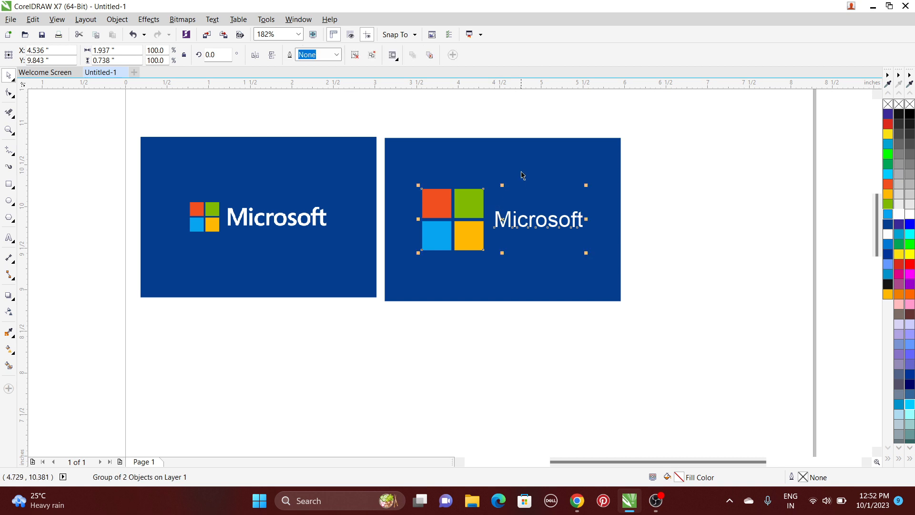
{"action": "left_click", "coordinate": [530, 159], "text": "shift"}
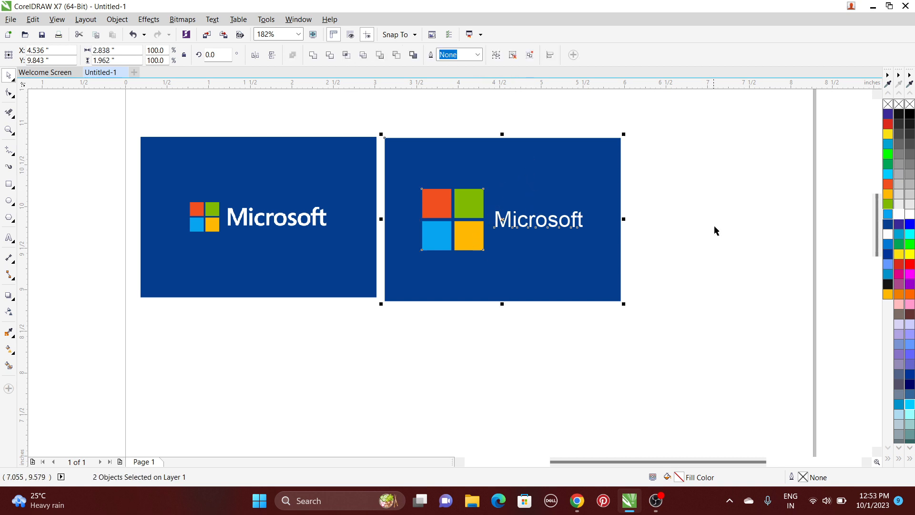
{"action": "left_click", "coordinate": [722, 209]}
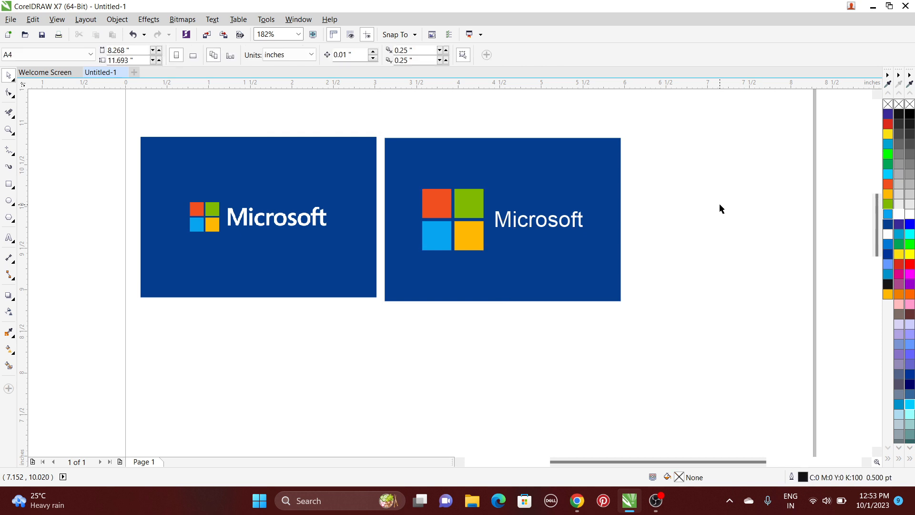
- Delete the reference logo image beside the redrawn logo
{"action": "left_click", "coordinate": [320, 259]}
{"action": "key", "text": "Delete"}
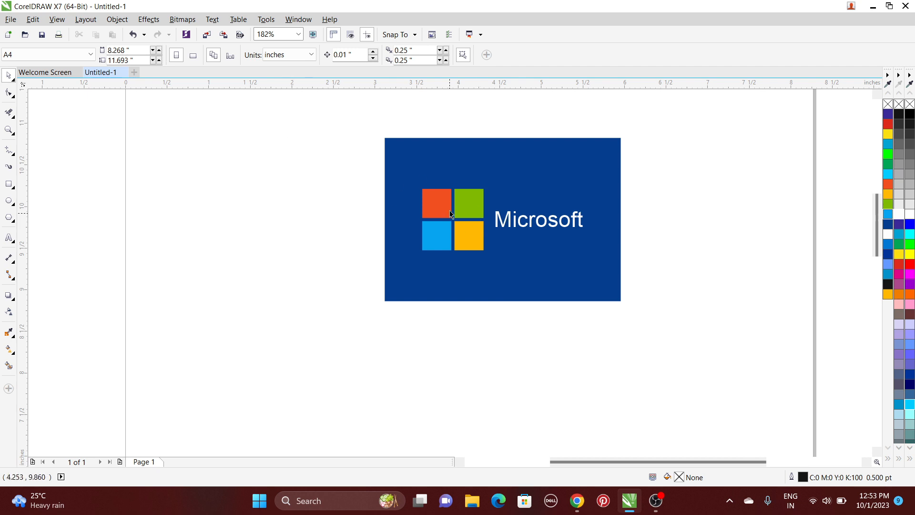
{"action": "right_click", "coordinate": [460, 187]}
{"action": "left_click", "coordinate": [312, 200]}
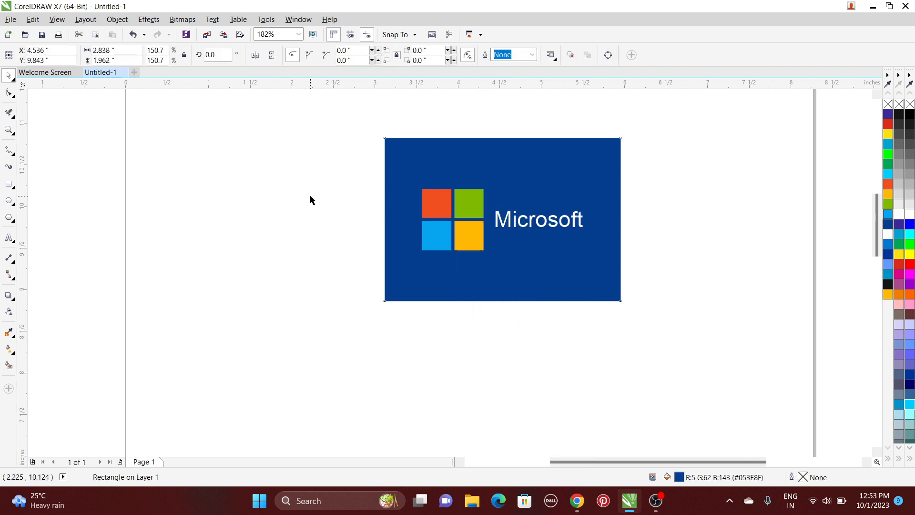
{"action": "left_click", "coordinate": [310, 199]}
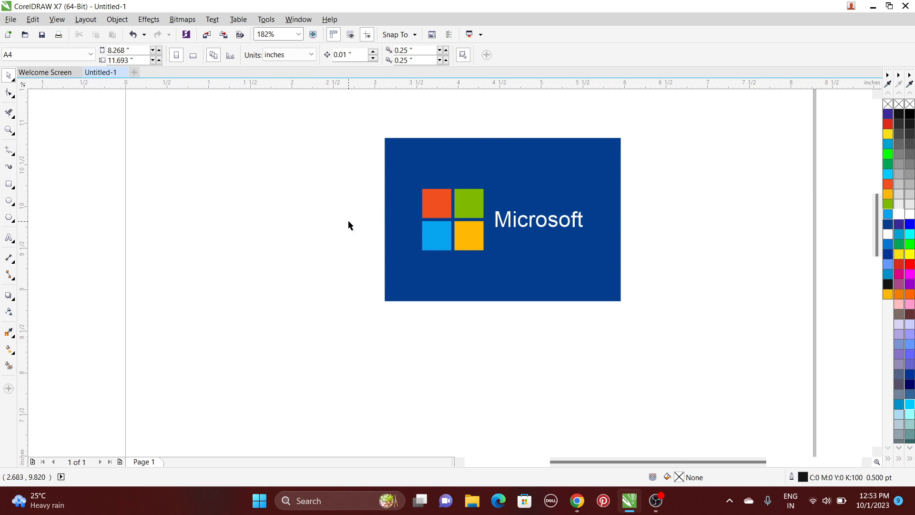
- Duplicate the blue background rectangle and place the copy beside the logo, centred at about X 7.70, Y 9.68 inches
{"action": "left_click", "coordinate": [392, 222]}
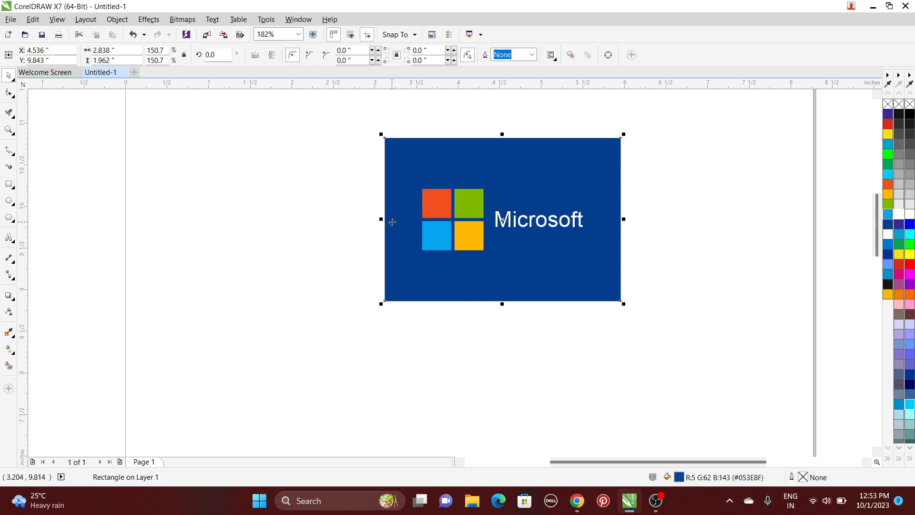
{"action": "key", "text": "shift+F4"}
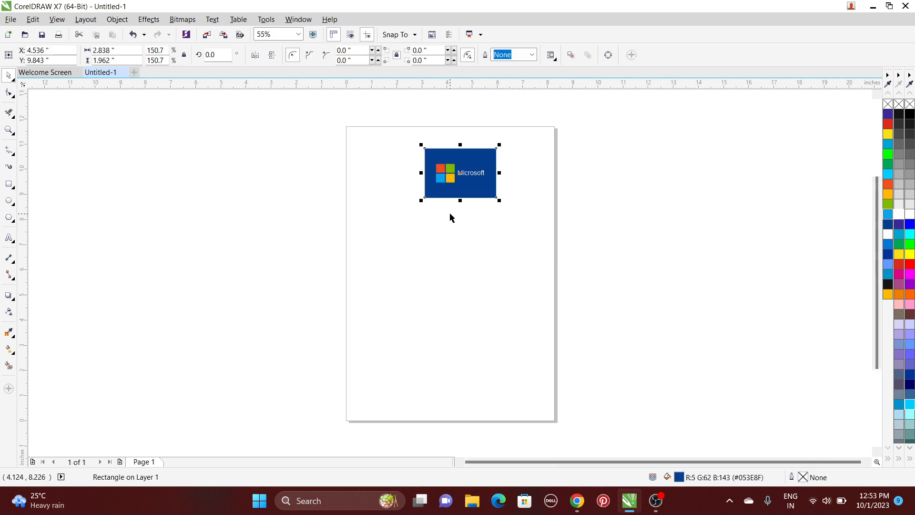
{"action": "left_click", "coordinate": [404, 212]}
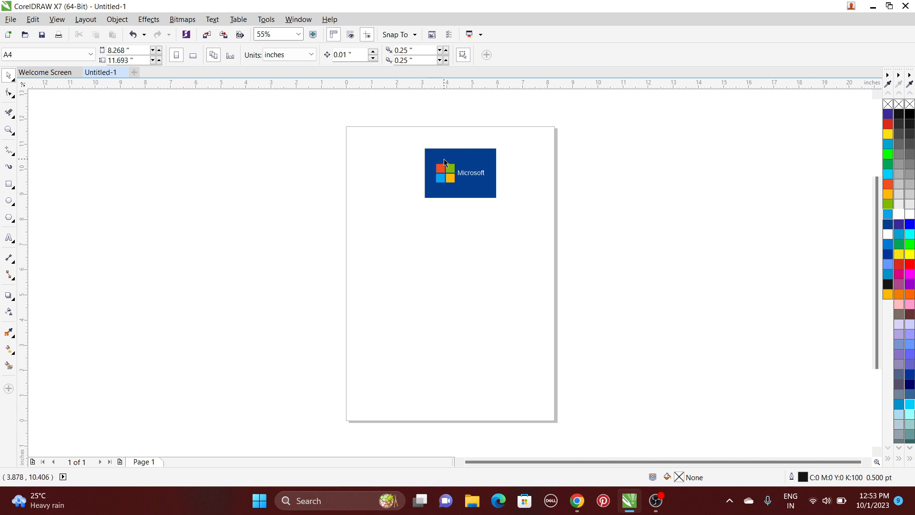
{"action": "left_click", "coordinate": [9, 130]}
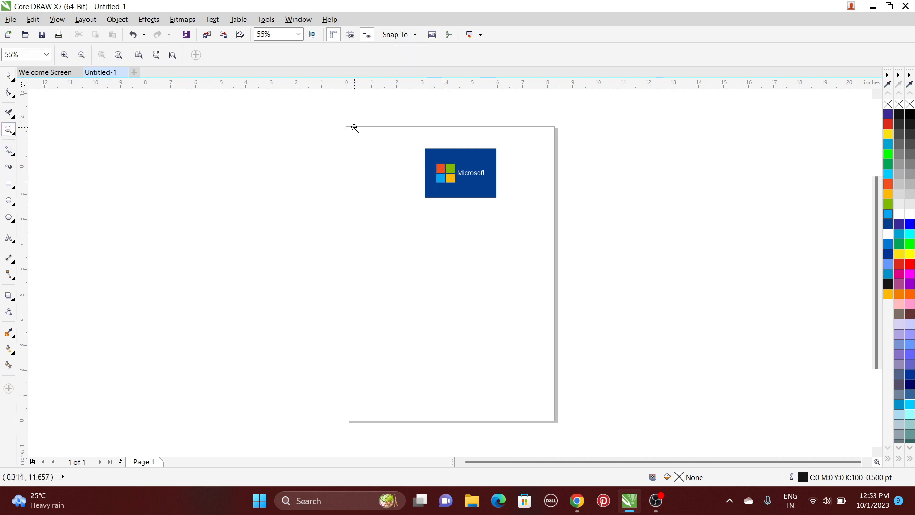
{"action": "left_click_drag", "start_coordinate": [338, 114], "coordinate": [566, 263]}
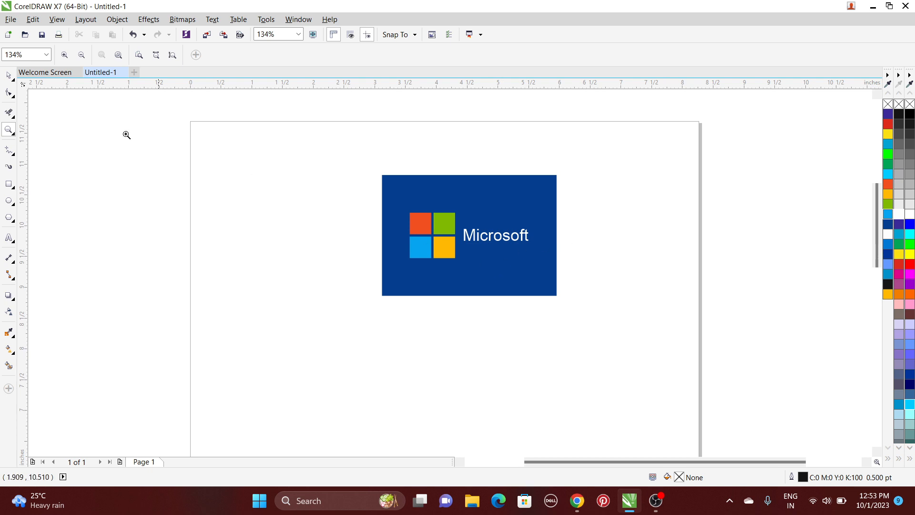
{"action": "left_click", "coordinate": [9, 75]}
{"action": "left_click", "coordinate": [428, 182]}
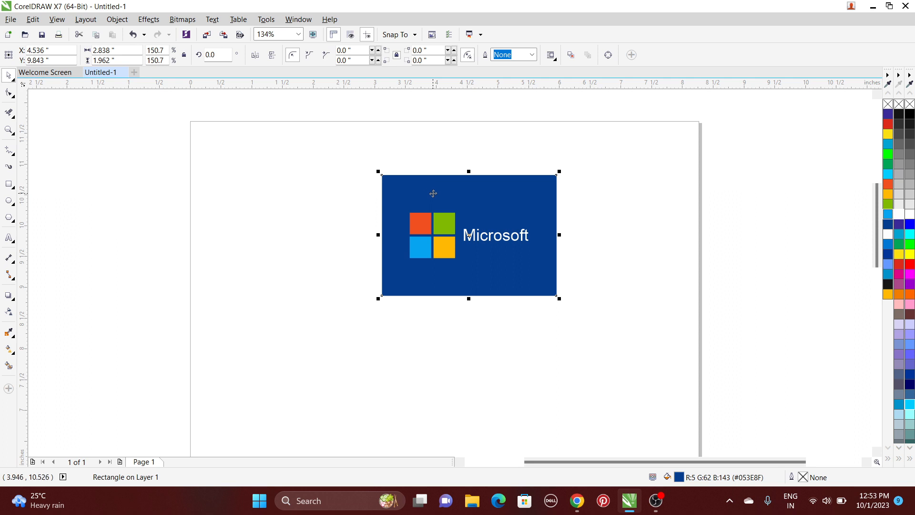
{"action": "left_click_drag", "start_coordinate": [433, 193], "coordinate": [556, 199]}
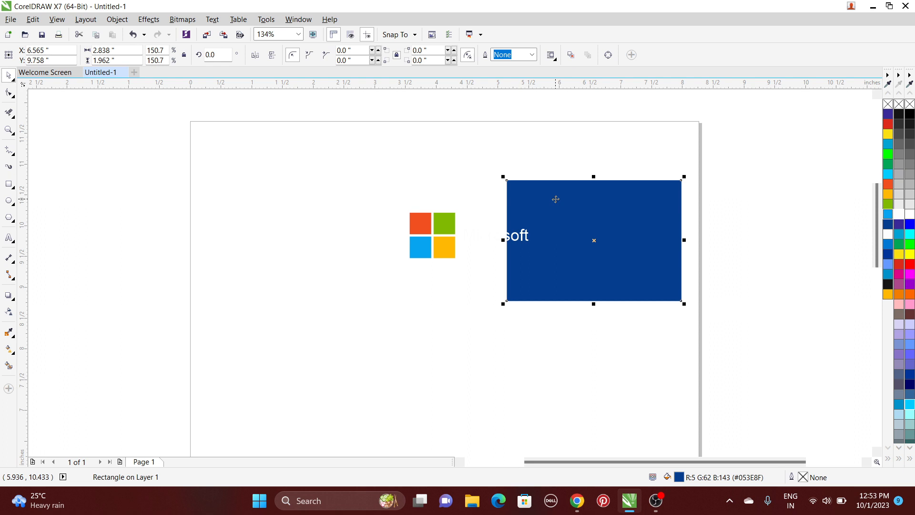
{"action": "key", "text": "ctrl+z"}
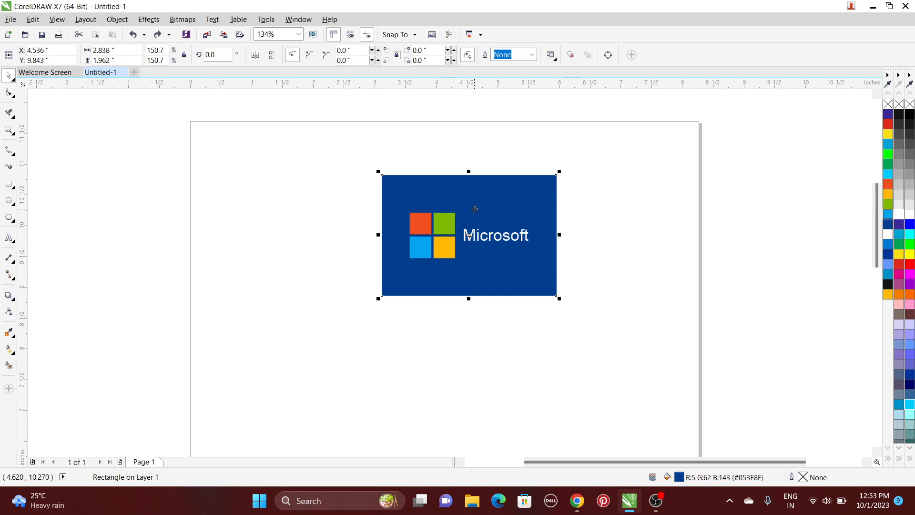
{"action": "key", "text": "KP_Add"}
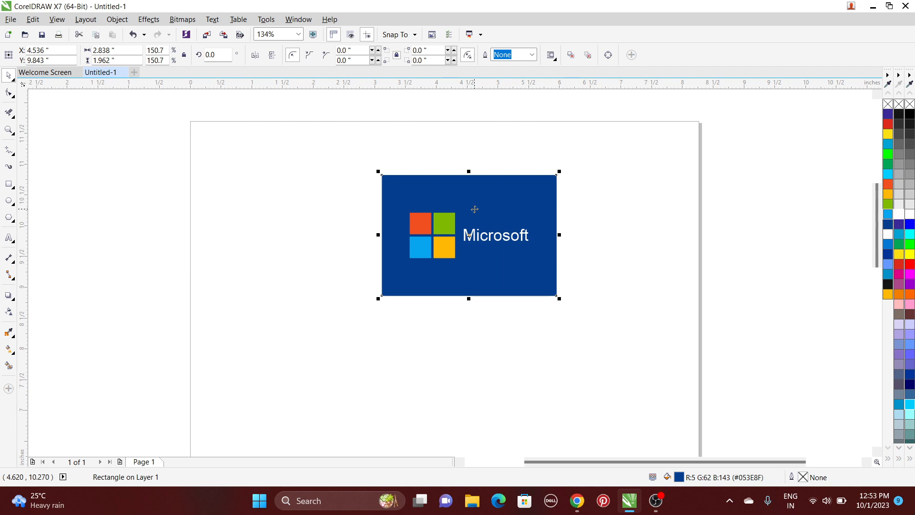
{"action": "left_click_drag", "start_coordinate": [475, 209], "coordinate": [669, 219]}
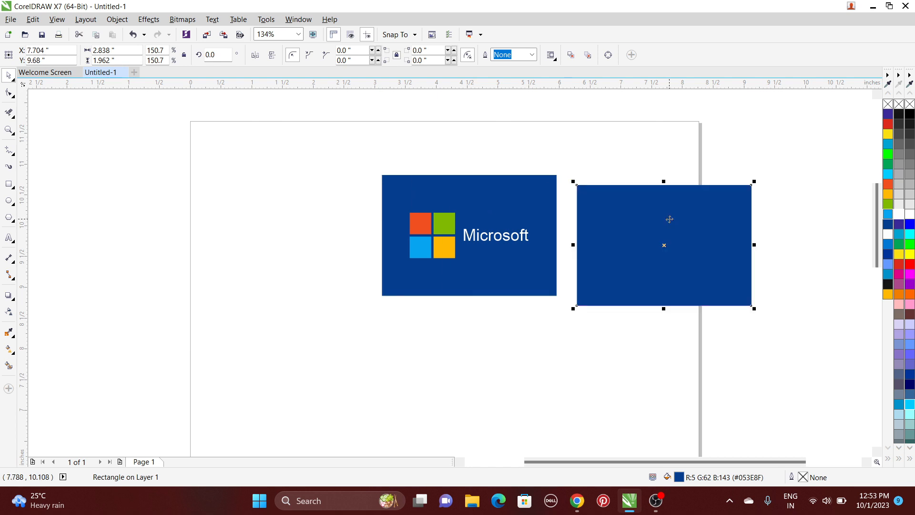
- Undo the last background duplication and send the selected background rectangle to the back with no fill
{"action": "key", "text": "ctrl+z"}
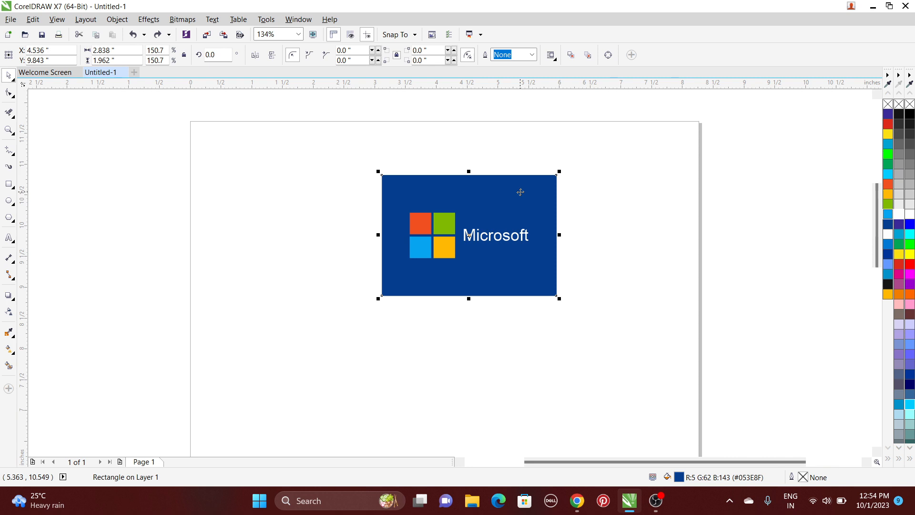
{"action": "key", "text": "shift+Page_Down"}
{"action": "left_click", "coordinate": [887, 104]}
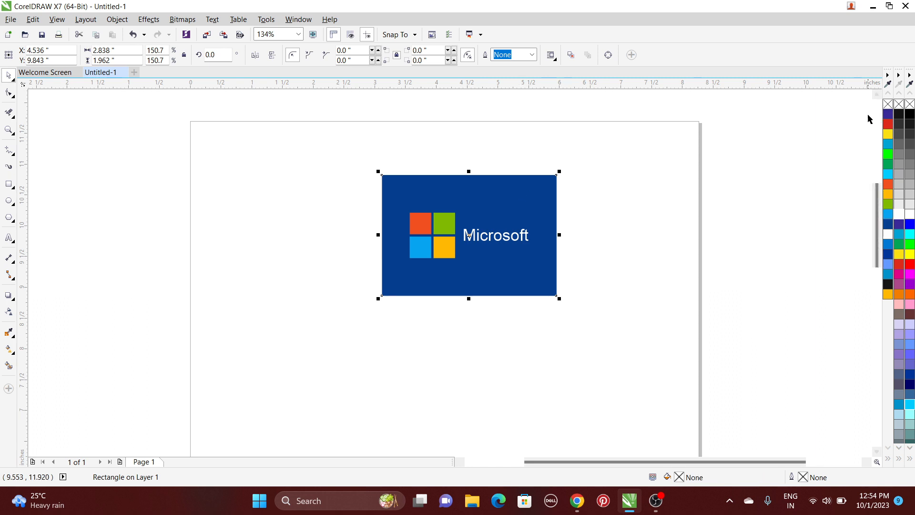
- Select all three objects of the Microsoft logo, including the background, and group them
{"action": "left_click", "coordinate": [610, 193]}
{"action": "left_click_drag", "start_coordinate": [333, 158], "coordinate": [604, 333]}
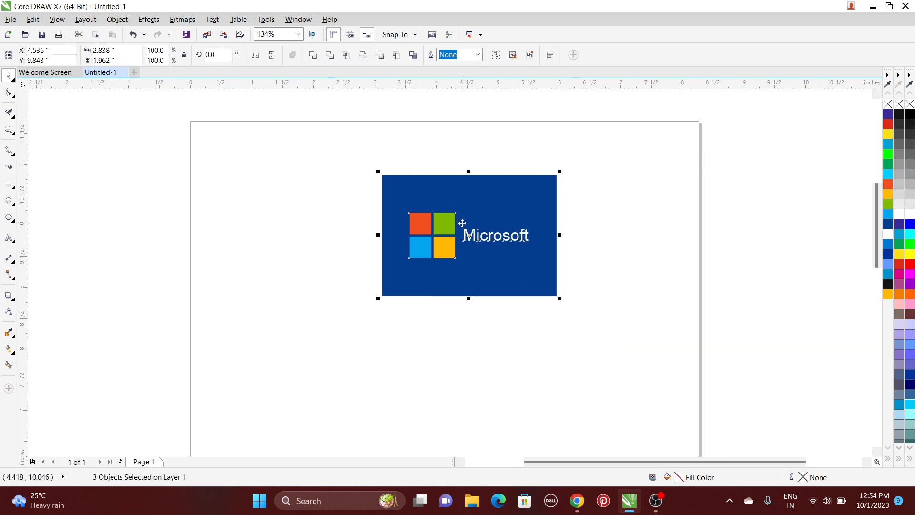
{"action": "key", "text": "ctrl+g"}
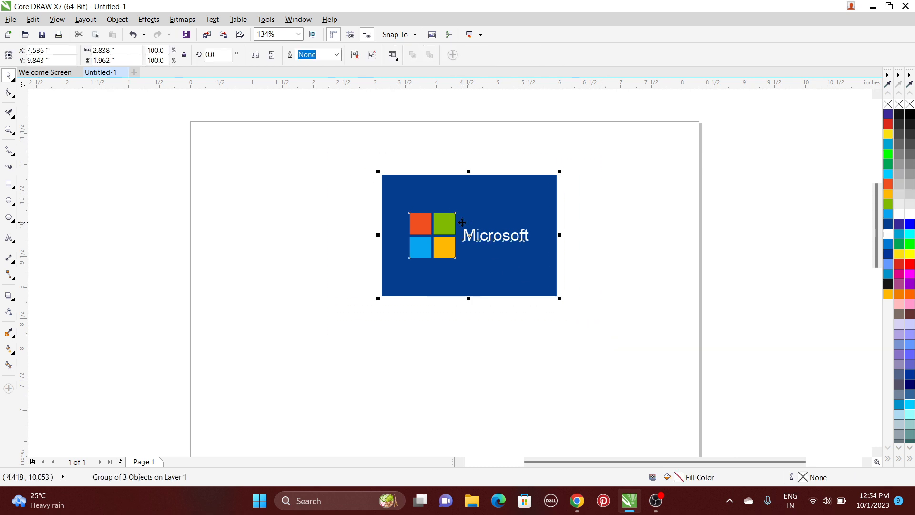
- Export the selected logo group to the Desktop as a JPG named micro, using the RGB Color (24-bit) mode
{"action": "left_click", "coordinate": [10, 19]}
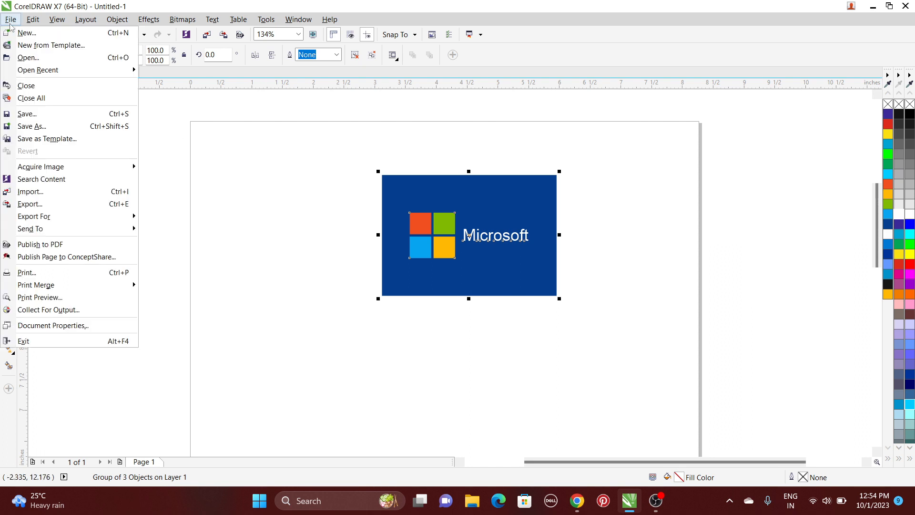
{"action": "left_click", "coordinate": [38, 207]}
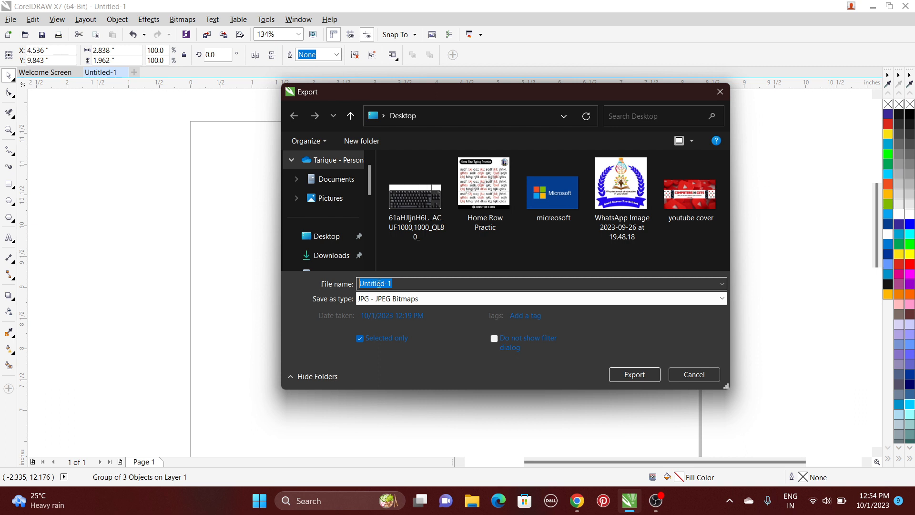
{"action": "type", "text": "mi"}
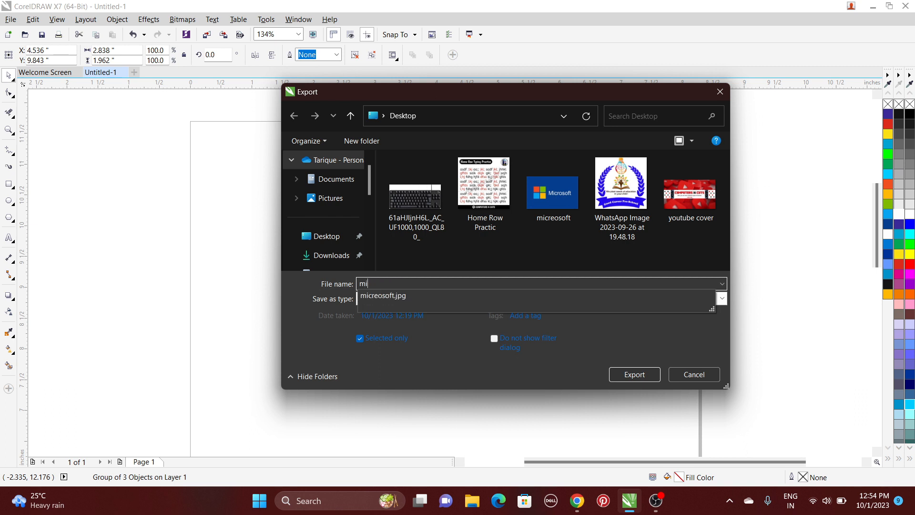
{"action": "type", "text": "cro"}
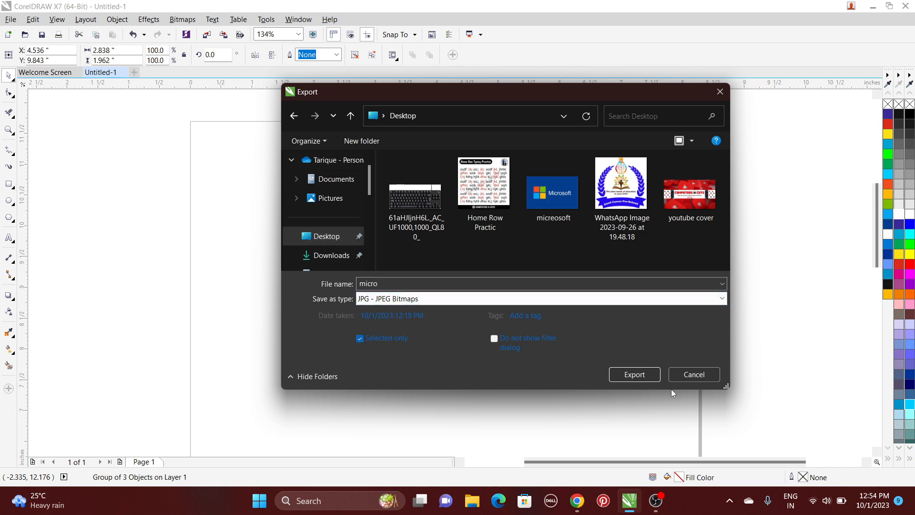
{"action": "left_click", "coordinate": [634, 374]}
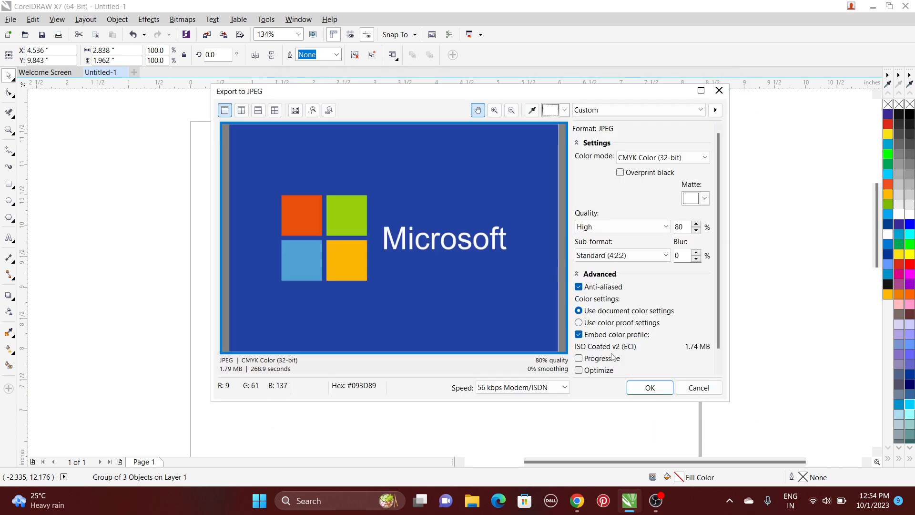
{"action": "left_click", "coordinate": [652, 159]}
{"action": "left_click", "coordinate": [646, 177]}
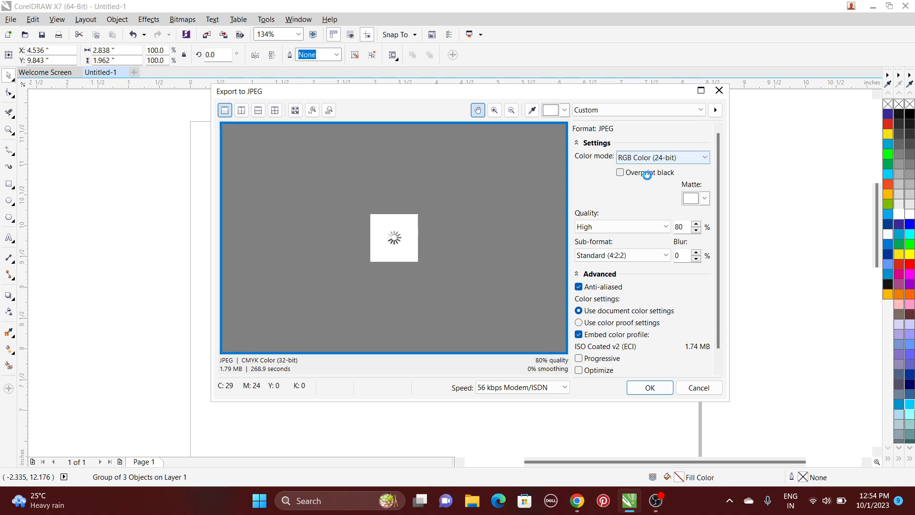
{"action": "left_click", "coordinate": [656, 392]}
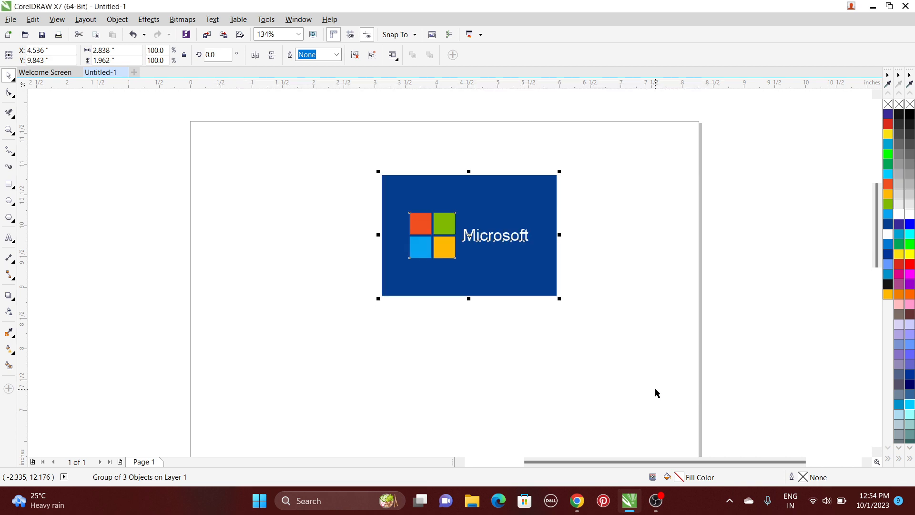
- Open the exported micro image from the desktop, inspect the logo's colours and text up close, and close the viewer
{"action": "left_click", "coordinate": [872, 7]}
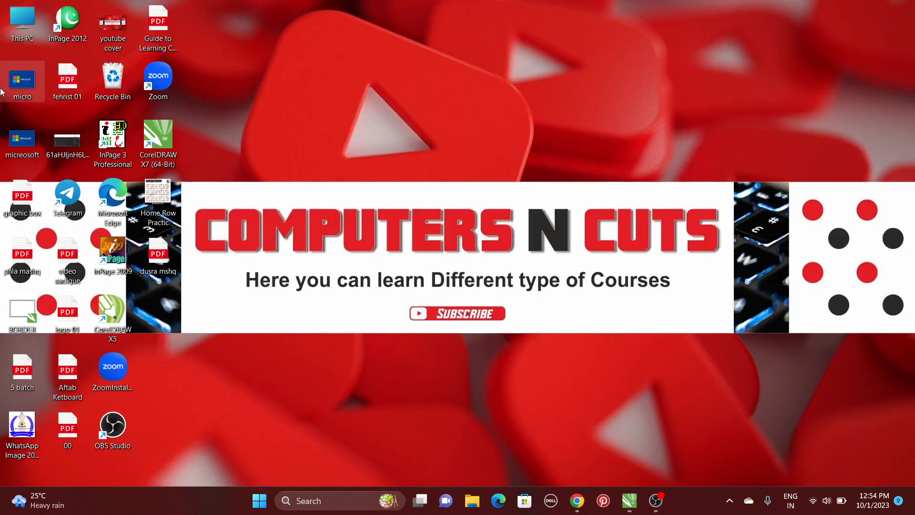
{"action": "double_click", "coordinate": [25, 82]}
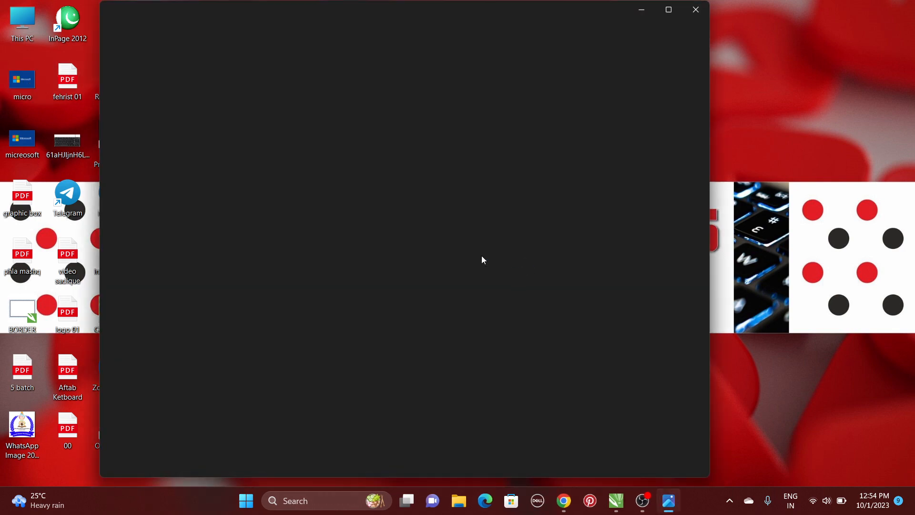
{"action": "mouse_move", "coordinate": [382, 224]}
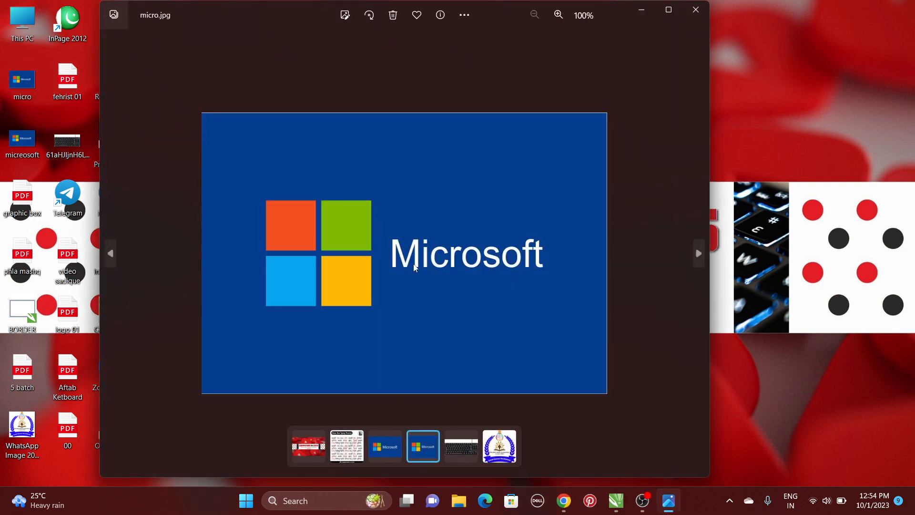
{"action": "scroll", "coordinate": [391, 257], "scroll_direction": "up", "scroll_amount": 1}
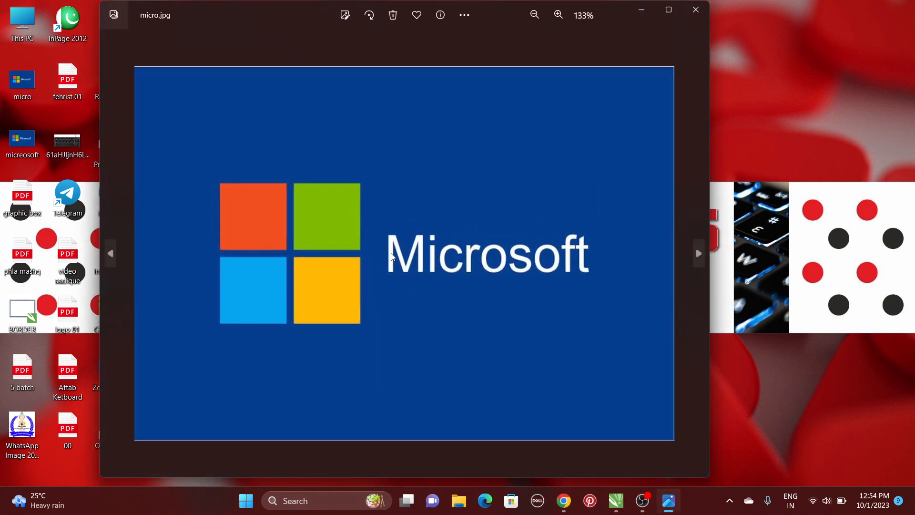
{"action": "scroll", "coordinate": [392, 257], "scroll_direction": "down", "scroll_amount": 1}
{"action": "left_click", "coordinate": [697, 11]}
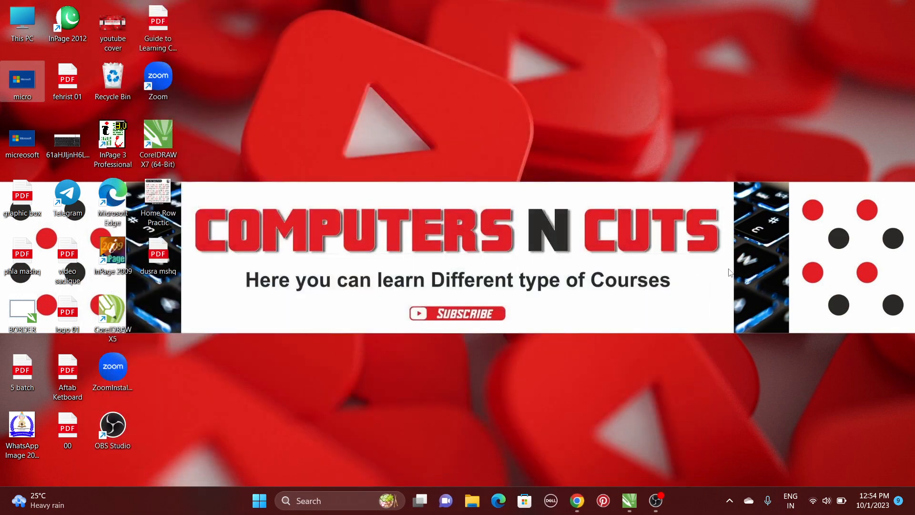
- Return to CorelDRAW and move the logo group near the page's upper-left corner, centred at about X 2.26, Y 10.12 inches
{"action": "left_click", "coordinate": [629, 498]}
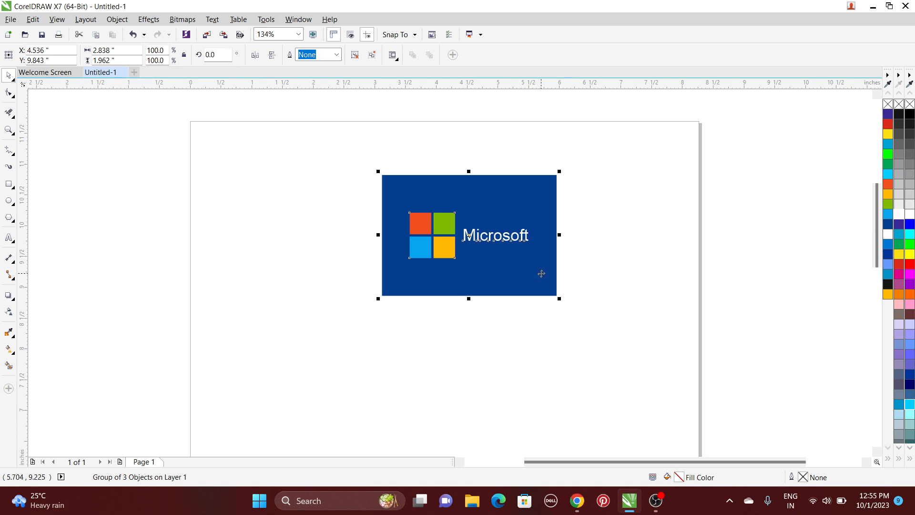
{"action": "left_click_drag", "start_coordinate": [541, 273], "coordinate": [401, 256]}
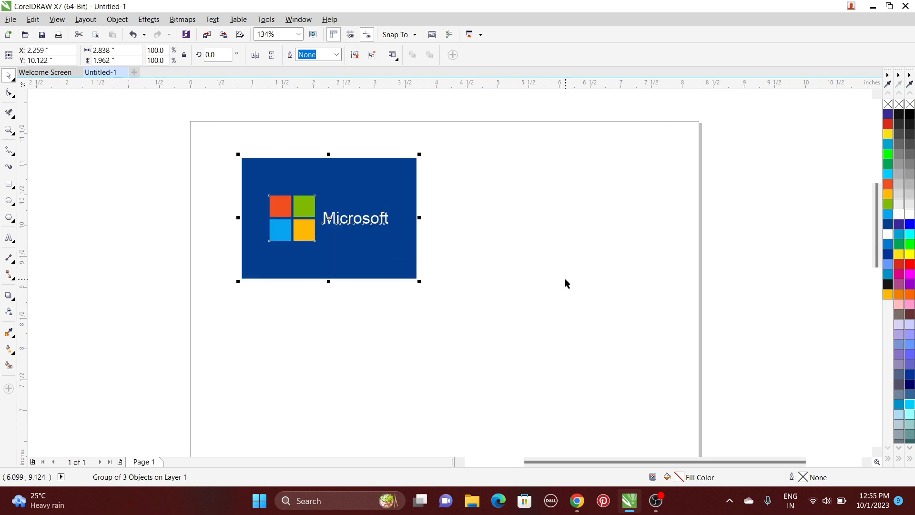
{"action": "left_click", "coordinate": [742, 243]}
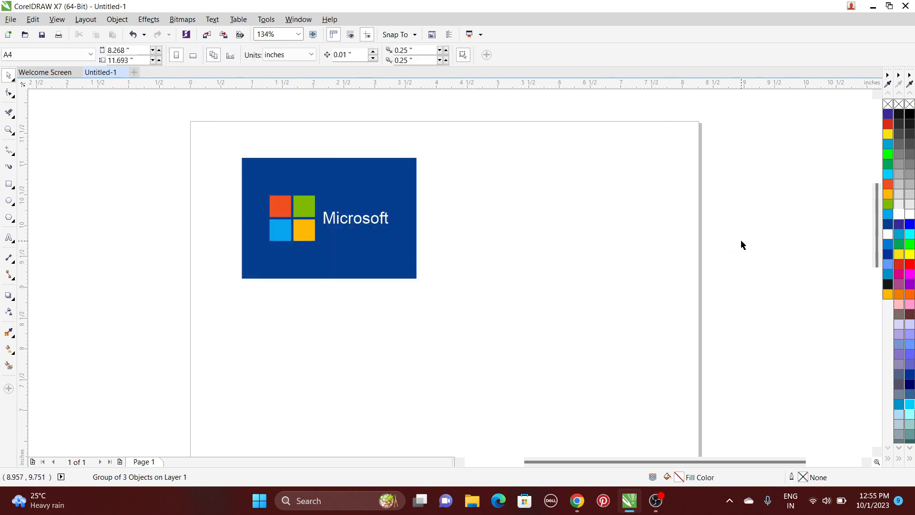
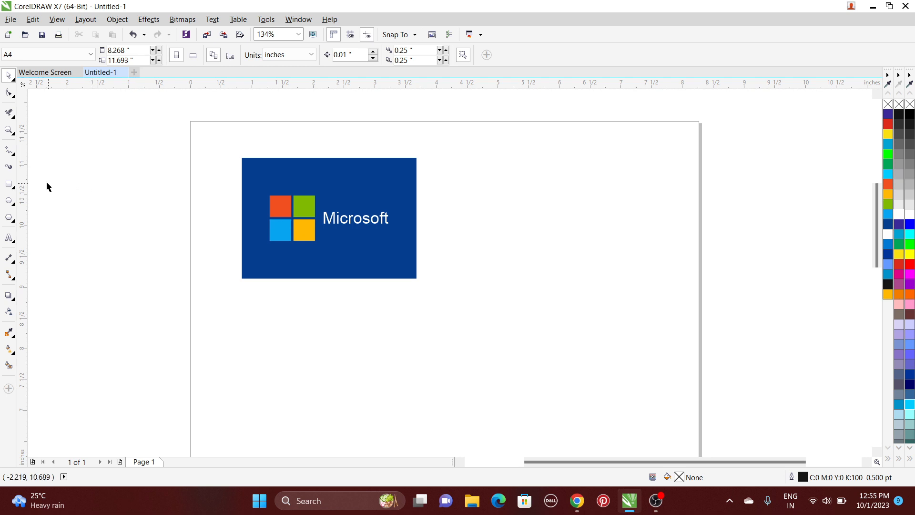
- Draw a square about 1.94 inches on each side beside the Microsoft logo and deselect it
{"action": "left_click", "coordinate": [8, 185]}
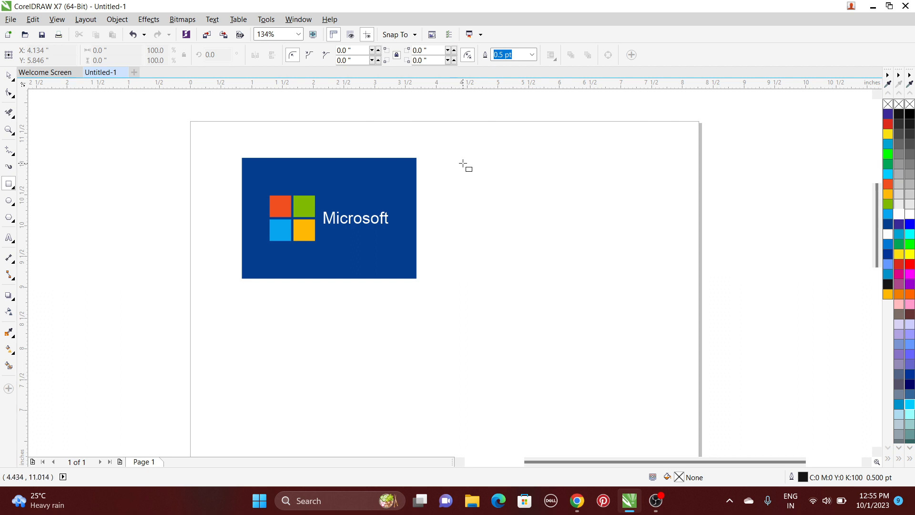
{"action": "left_click_drag", "start_coordinate": [462, 163], "coordinate": [573, 283]}
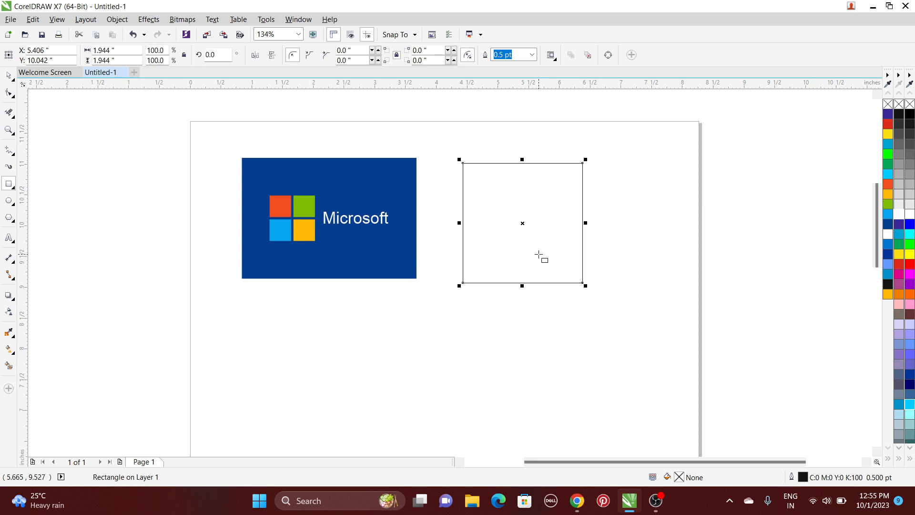
{"action": "left_click", "coordinate": [8, 76]}
{"action": "left_click", "coordinate": [87, 147]}
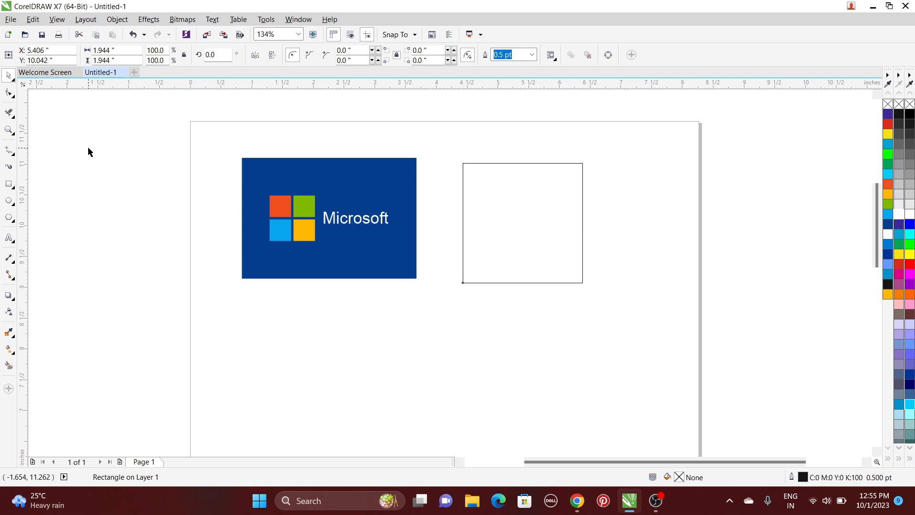
- Draw a thin vertical rectangle about 0.08 by 2.29 inches across the square, extending past its upper and lower edges
{"action": "left_click", "coordinate": [8, 184]}
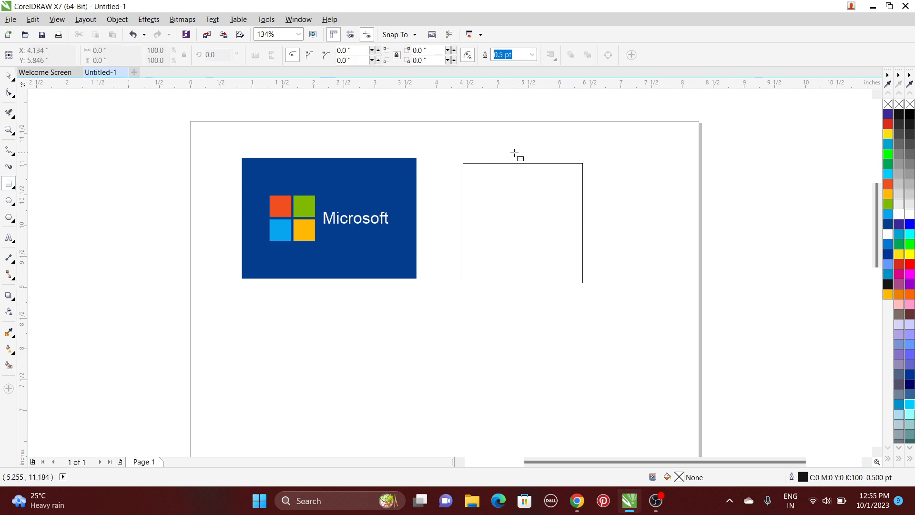
{"action": "left_click_drag", "start_coordinate": [515, 153], "coordinate": [520, 293]}
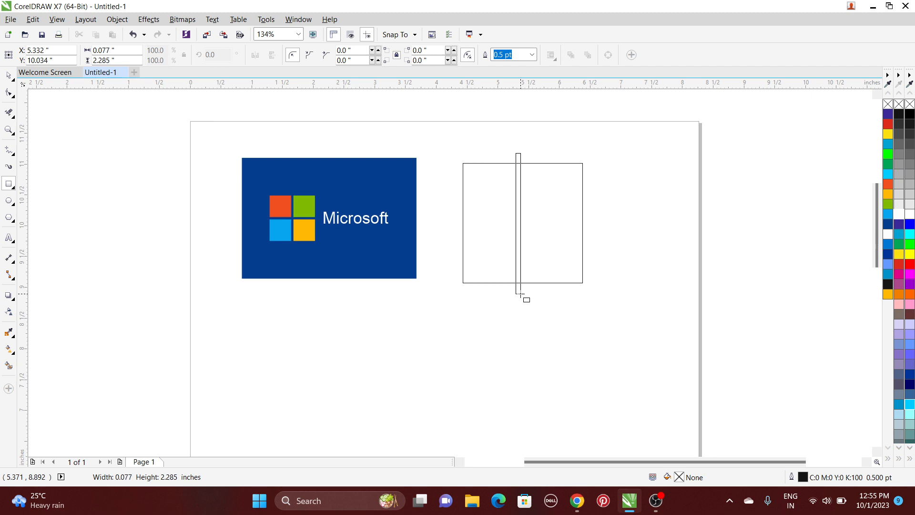
{"action": "left_click_drag", "start_coordinate": [521, 294], "coordinate": [520, 294]}
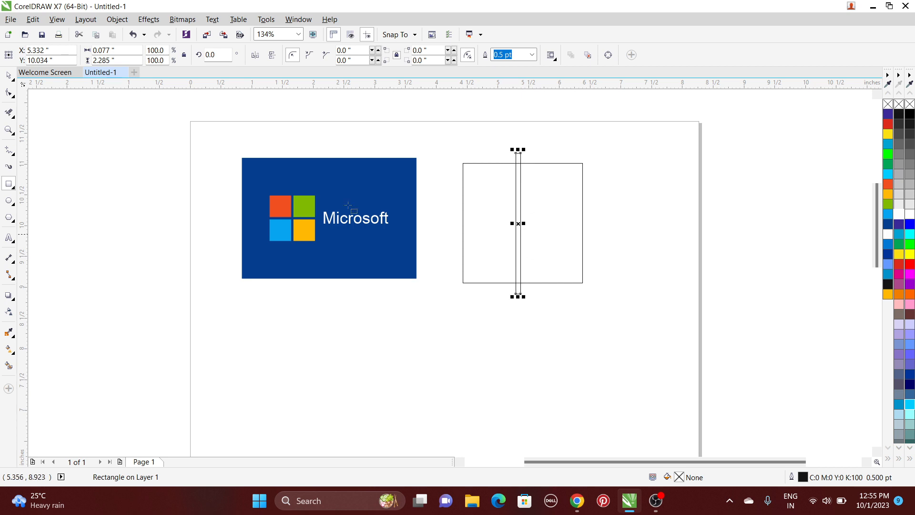
- Align the thin bar with the square's centre both horizontally and vertically
{"action": "left_click", "coordinate": [9, 75]}
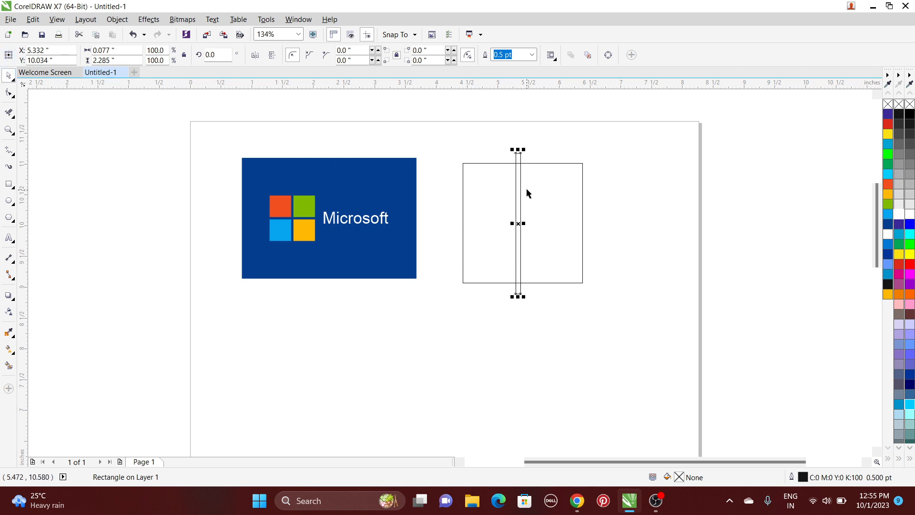
{"action": "left_click", "coordinate": [562, 199], "text": "shift"}
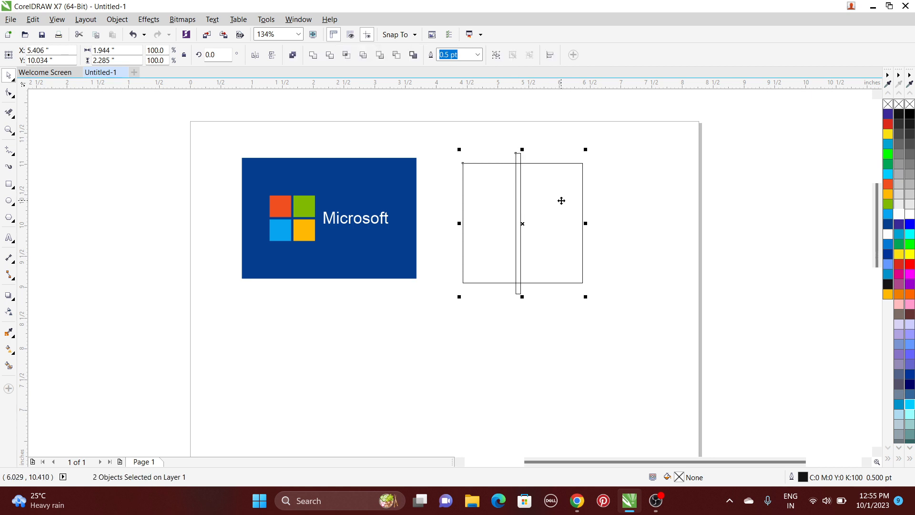
{"action": "key", "text": "c"}
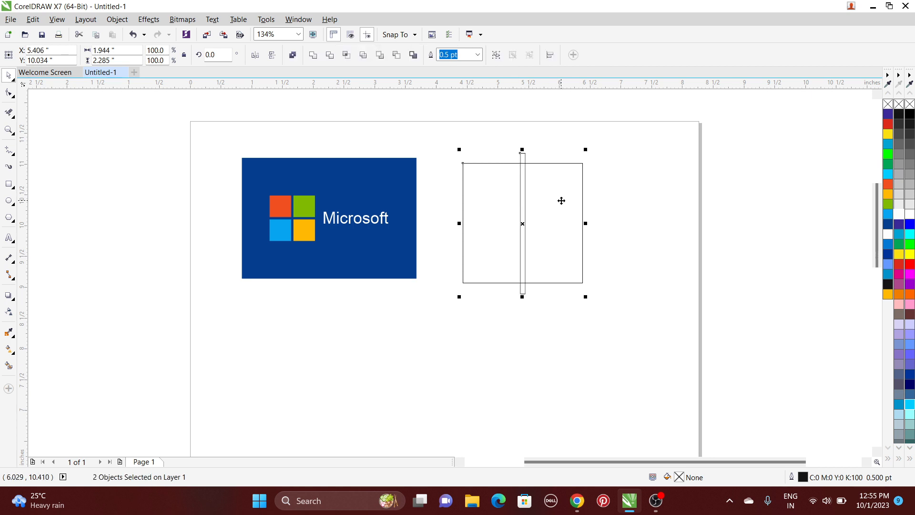
{"action": "key", "text": "e"}
{"action": "left_click", "coordinate": [663, 182]}
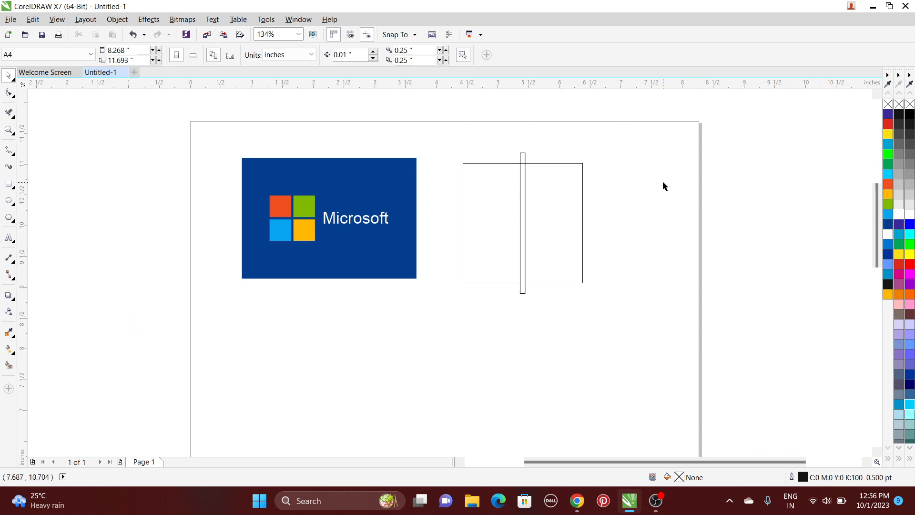
- Create a copy of the thin bar rotated to 270 degrees about its centre, forming a cross over the square
{"action": "left_click", "coordinate": [523, 190]}
{"action": "left_click", "coordinate": [524, 191]}
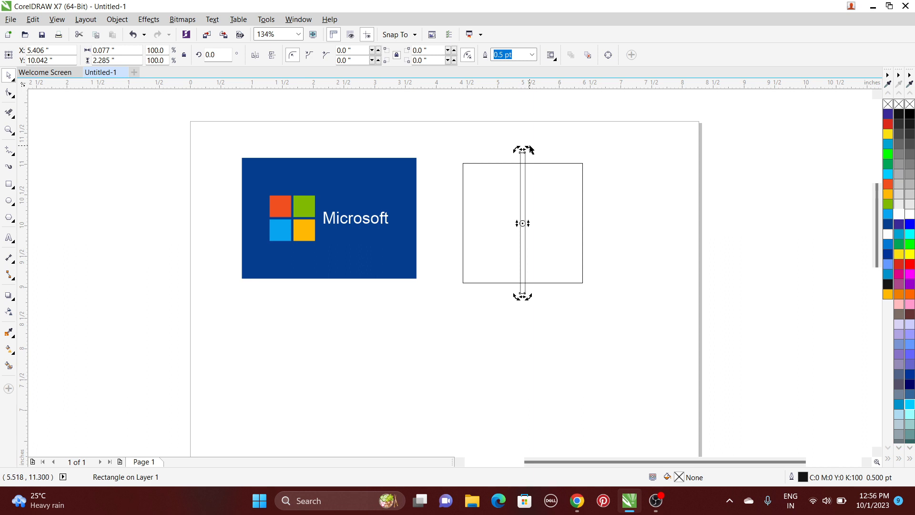
{"action": "left_click_drag", "start_coordinate": [529, 150], "coordinate": [582, 227]}
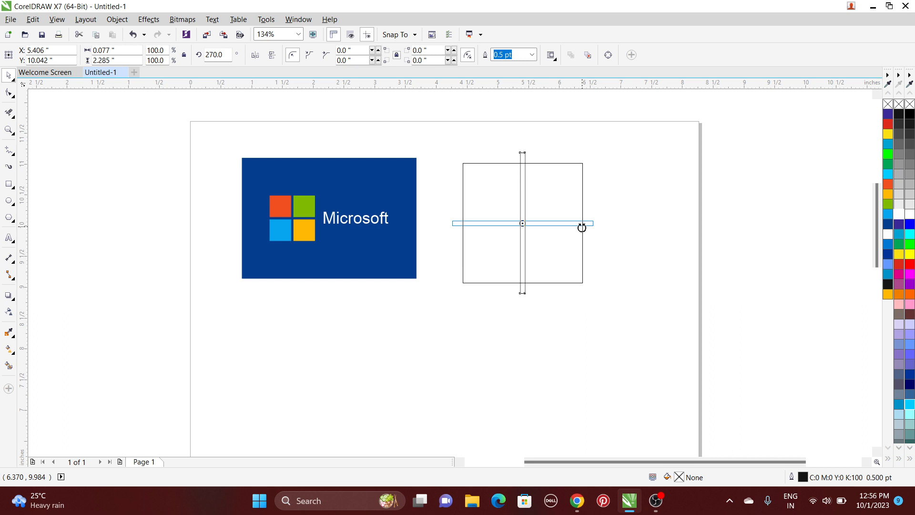
{"action": "left_click_drag", "start_coordinate": [582, 227], "coordinate": [582, 229]}
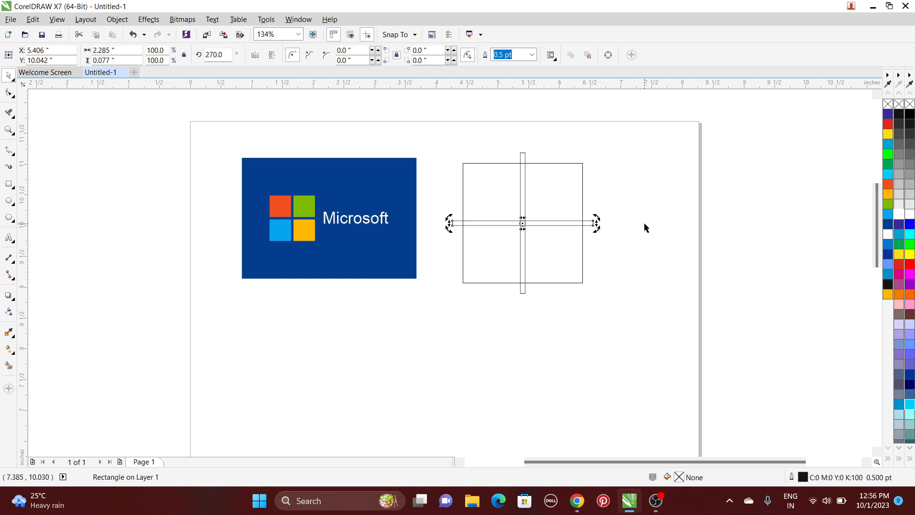
{"action": "key", "text": "Escape"}
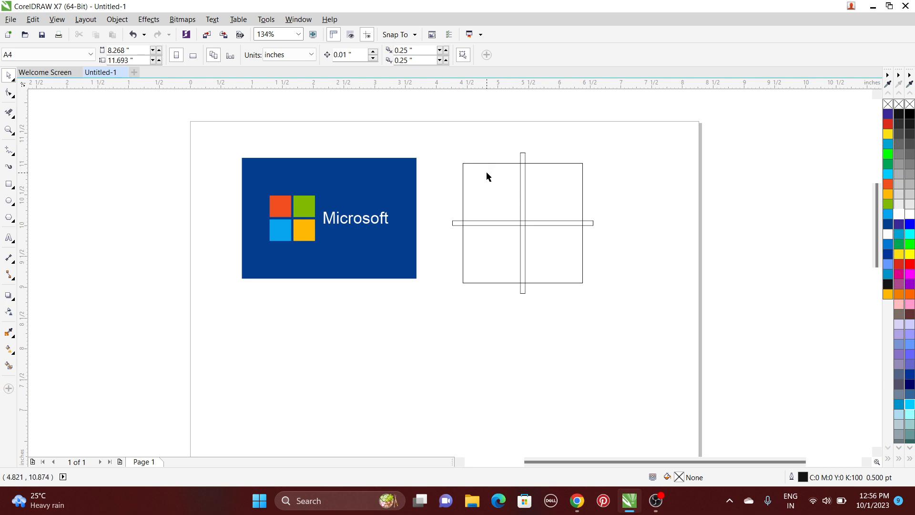
- Trim the square with the two crossing bars and deselect the result
{"action": "left_click_drag", "start_coordinate": [437, 141], "coordinate": [628, 318]}
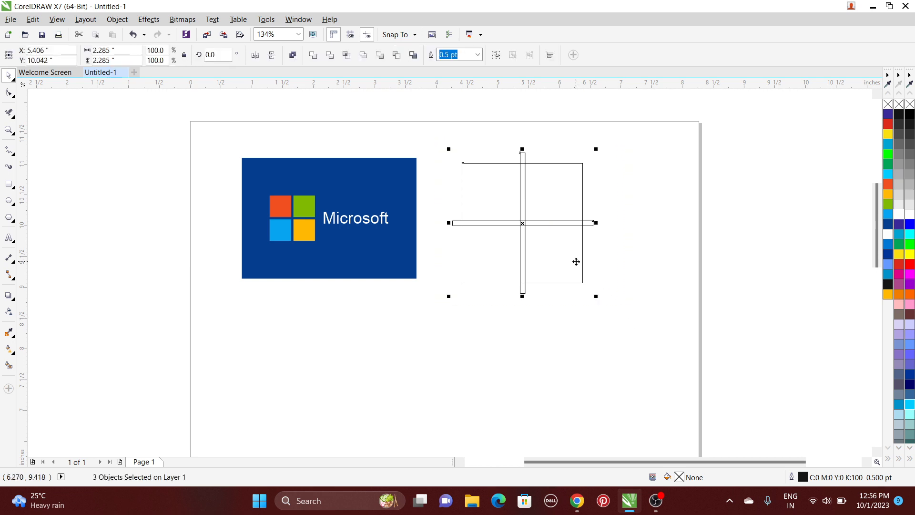
{"action": "left_click", "coordinate": [329, 55]}
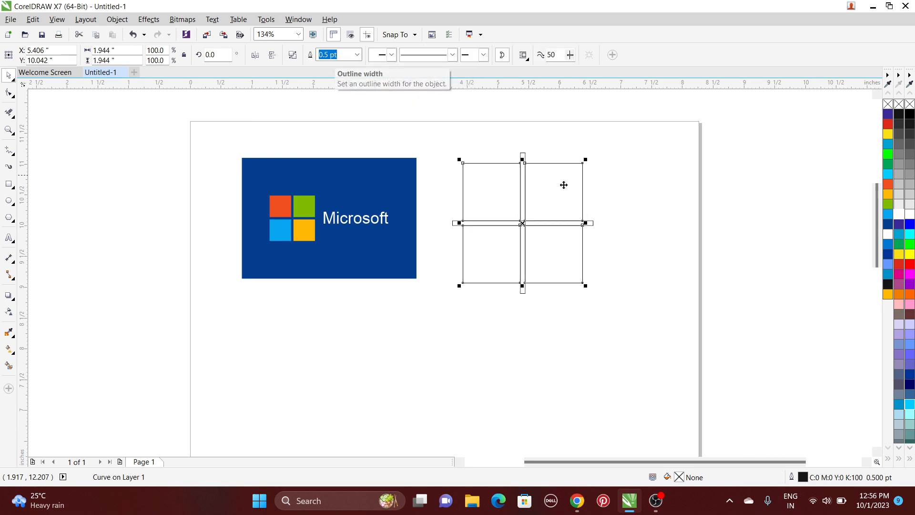
{"action": "left_click", "coordinate": [719, 178]}
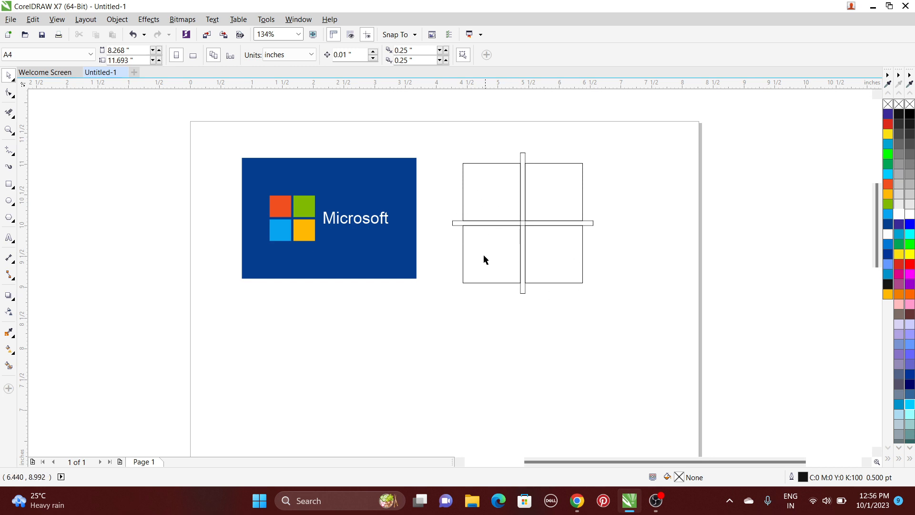
- Remove the crossing bars' protruding ends and their remaining central segments with Virtual Segment Delete, leaving only the four squares
{"action": "left_click", "coordinate": [9, 130]}
{"action": "left_click_drag", "start_coordinate": [440, 149], "coordinate": [613, 300]}
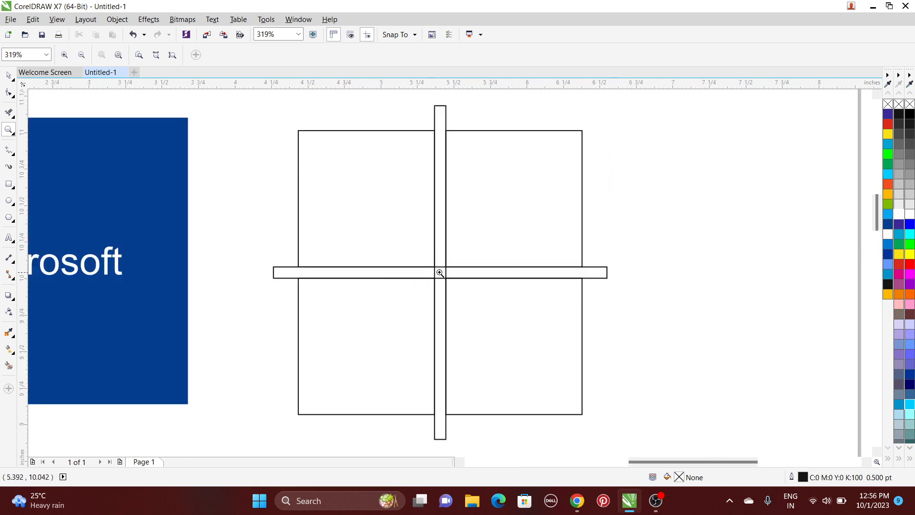
{"action": "left_click", "coordinate": [8, 76]}
{"action": "left_click", "coordinate": [12, 118]}
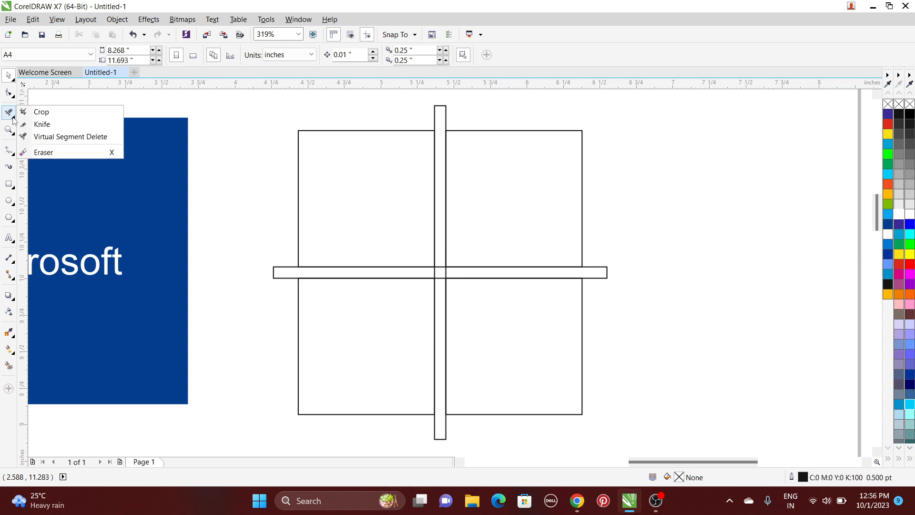
{"action": "left_click", "coordinate": [18, 112]}
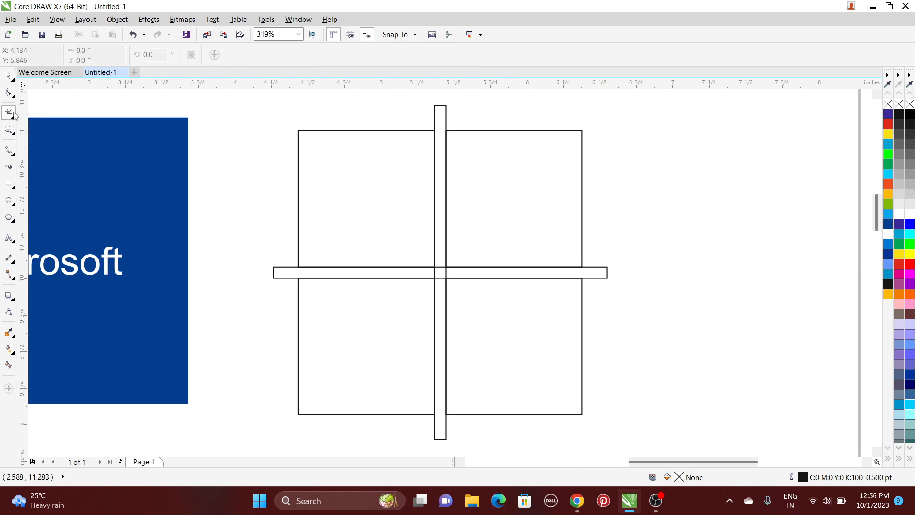
{"action": "left_click", "coordinate": [14, 119]}
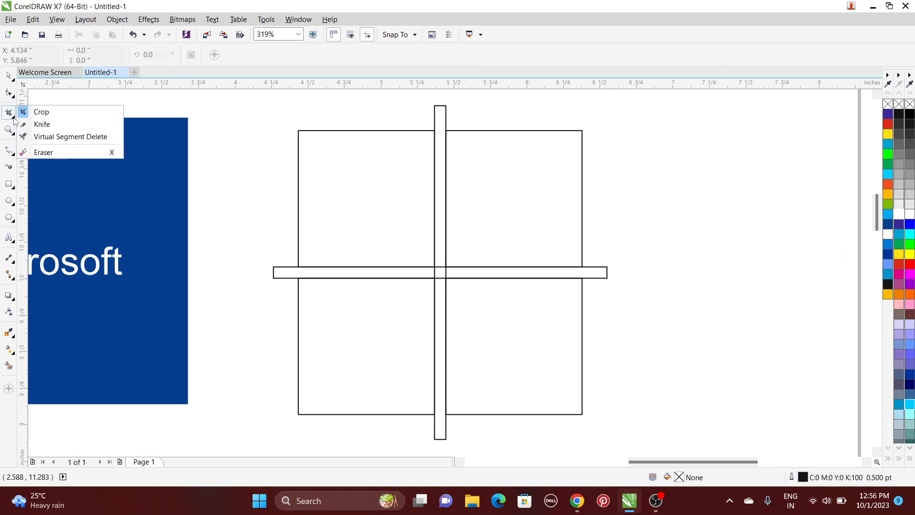
{"action": "left_click", "coordinate": [55, 138]}
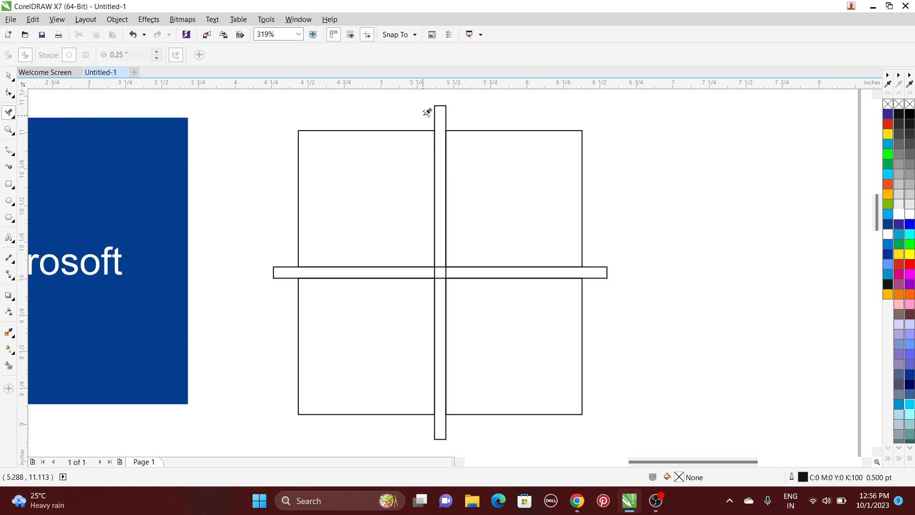
{"action": "left_click_drag", "start_coordinate": [426, 112], "coordinate": [464, 118]}
{"action": "left_click_drag", "start_coordinate": [597, 251], "coordinate": [603, 289]}
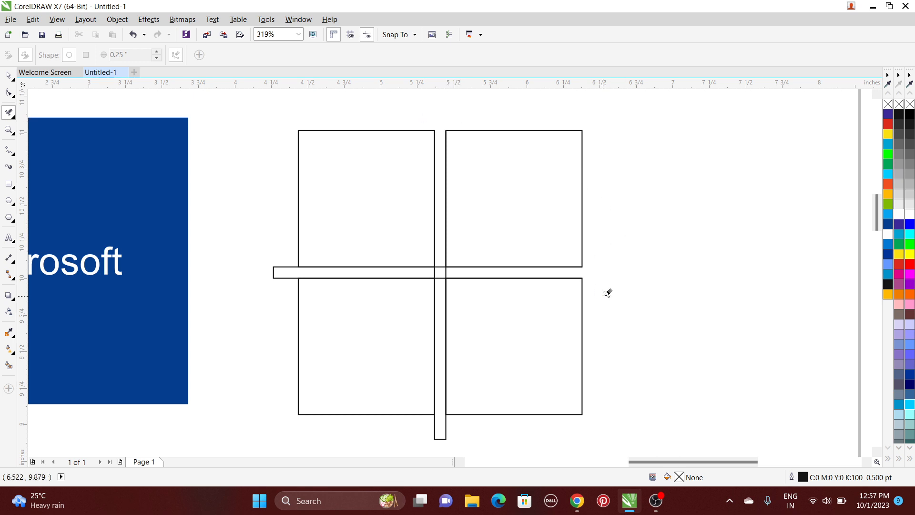
{"action": "left_click_drag", "start_coordinate": [288, 254], "coordinate": [288, 292]}
{"action": "left_click_drag", "start_coordinate": [407, 423], "coordinate": [500, 433]}
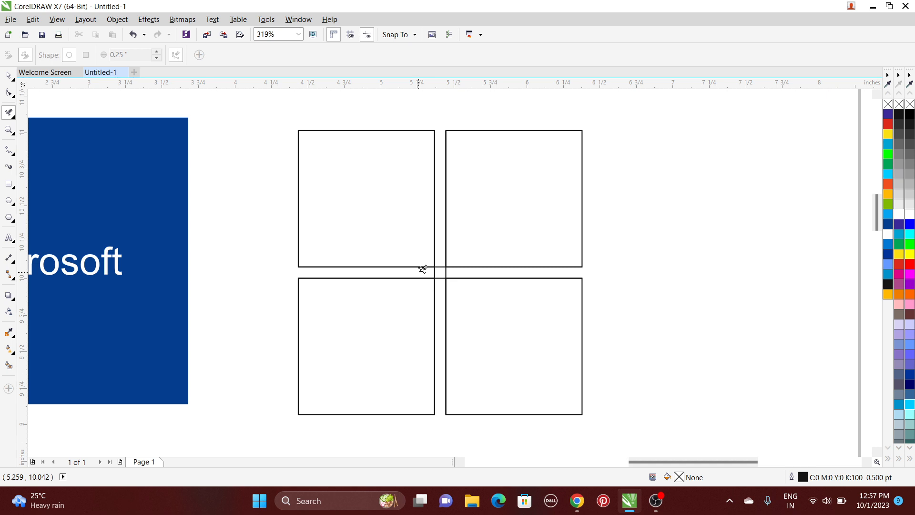
{"action": "left_click_drag", "start_coordinate": [423, 269], "coordinate": [475, 267]}
{"action": "left_click", "coordinate": [8, 75]}
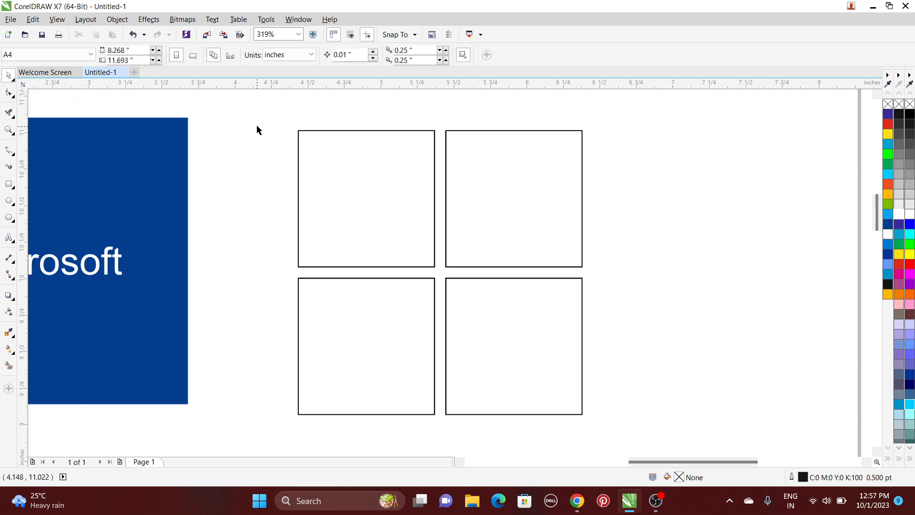
{"action": "left_click_drag", "start_coordinate": [259, 114], "coordinate": [627, 432]}
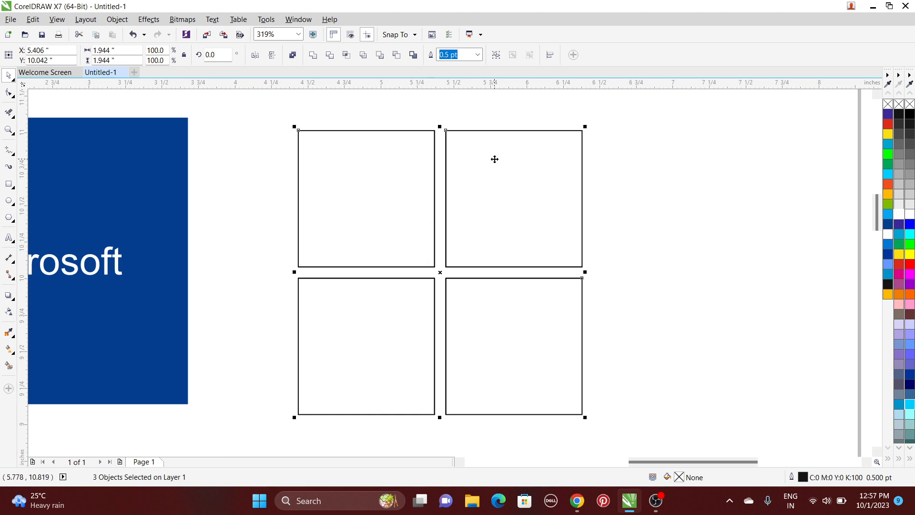
{"action": "right_click", "coordinate": [384, 149]}
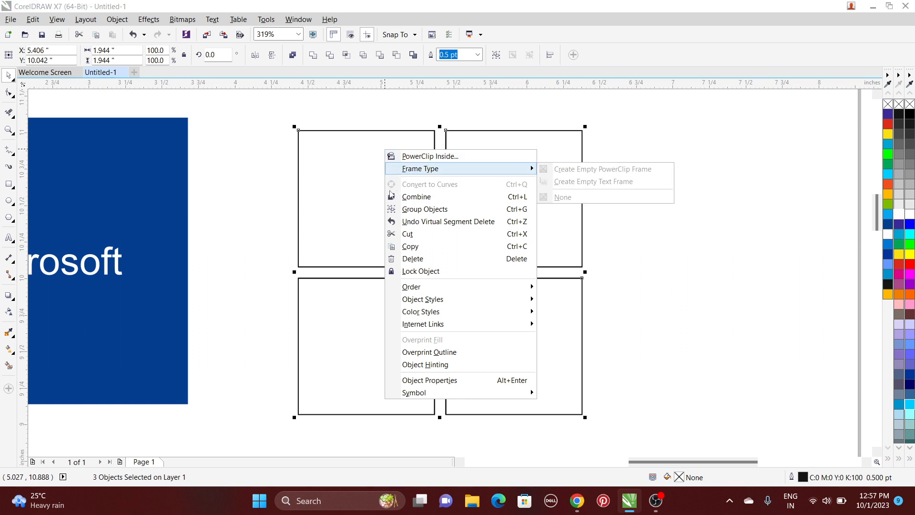
{"action": "left_click", "coordinate": [360, 172]}
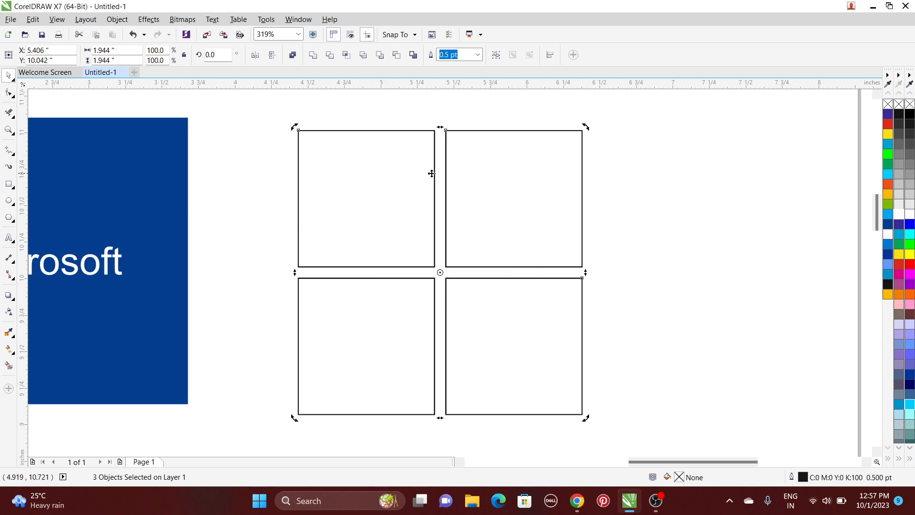
{"action": "left_click", "coordinate": [721, 200]}
- Break the trimmed four-square curve apart into individual squares
{"action": "left_click", "coordinate": [364, 164]}
{"action": "right_click", "coordinate": [366, 164]}
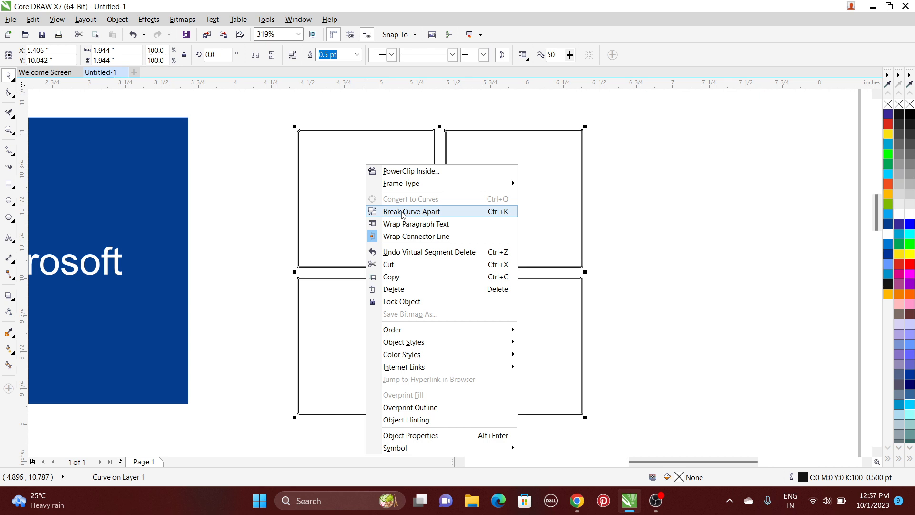
{"action": "left_click", "coordinate": [402, 212]}
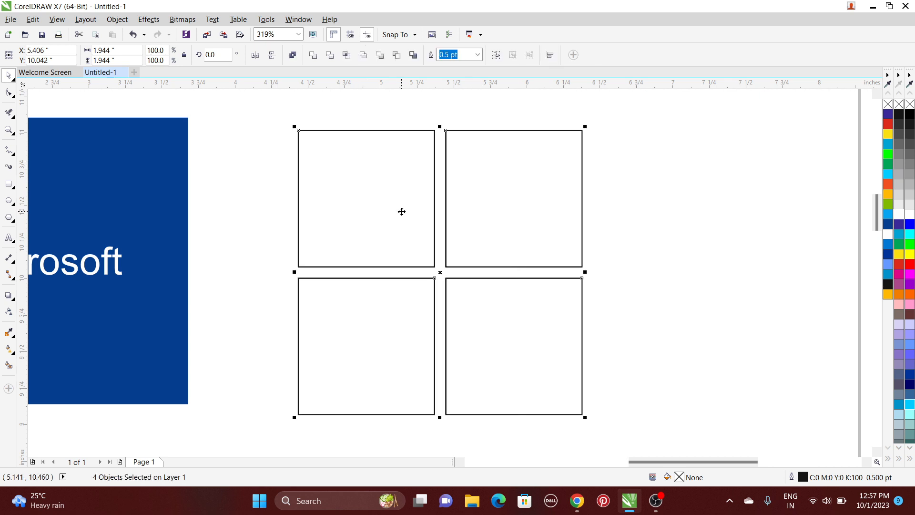
- Select the squares one at a time to check whether each is a separate object
{"action": "left_click", "coordinate": [656, 210]}
{"action": "left_click", "coordinate": [351, 193]}
{"action": "left_click", "coordinate": [647, 202]}
{"action": "left_click", "coordinate": [567, 195]}
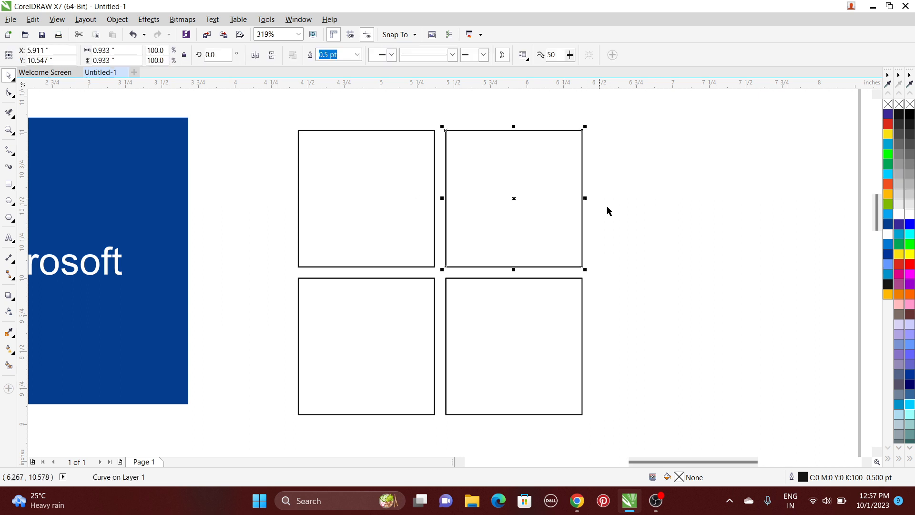
{"action": "left_click", "coordinate": [615, 210]}
{"action": "left_click", "coordinate": [573, 299]}
{"action": "left_click", "coordinate": [621, 288]}
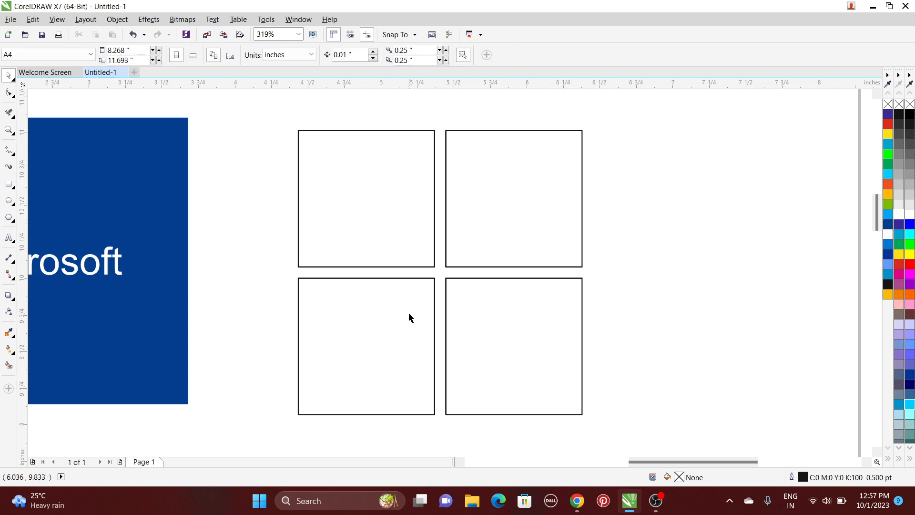
{"action": "left_click", "coordinate": [408, 312]}
{"action": "left_click", "coordinate": [670, 262]}
- Undo the break-apart, try an orange #F25022 fill on the whole four-square curve, and undo that fill
{"action": "key", "text": "Tab"}
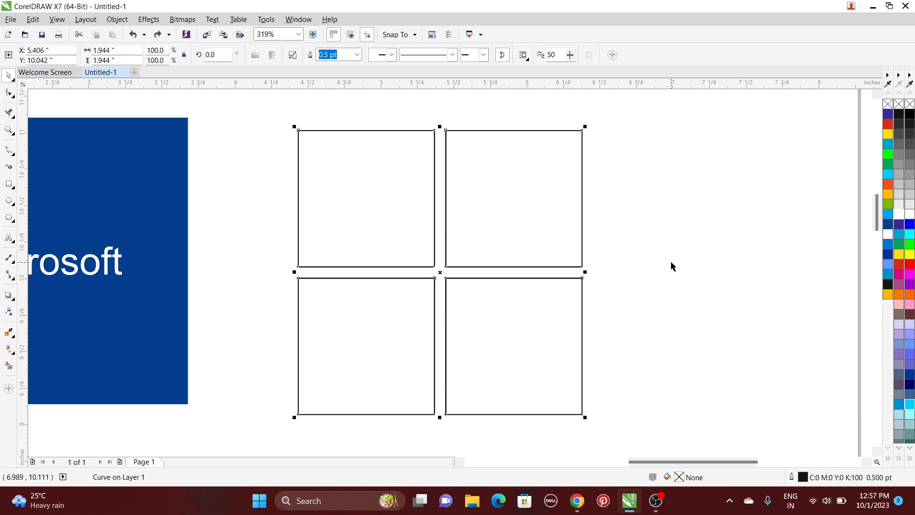
{"action": "left_click", "coordinate": [887, 184]}
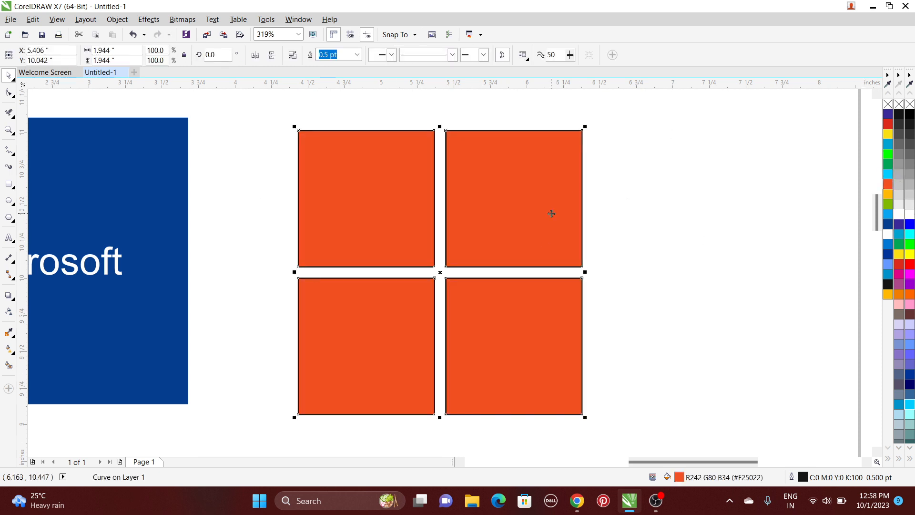
{"action": "key", "text": "ctrl+z"}
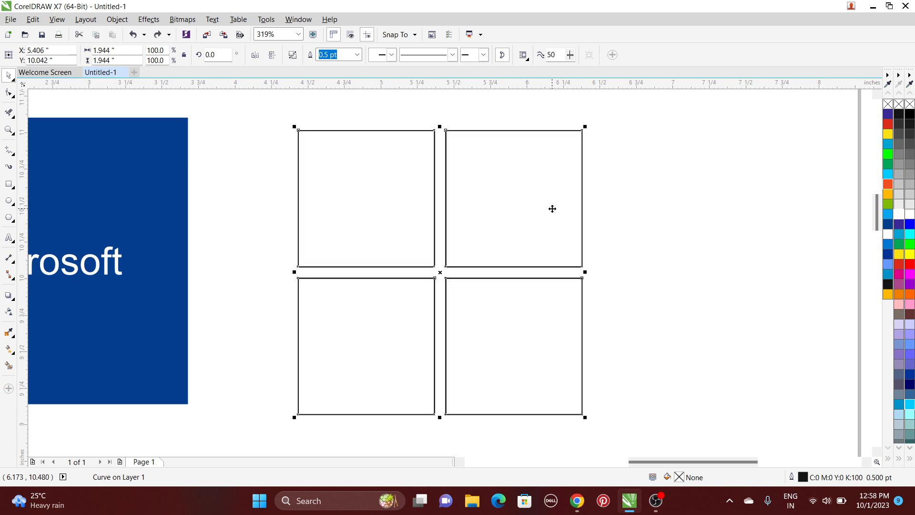
{"action": "key", "text": "ctrl+shift+z"}
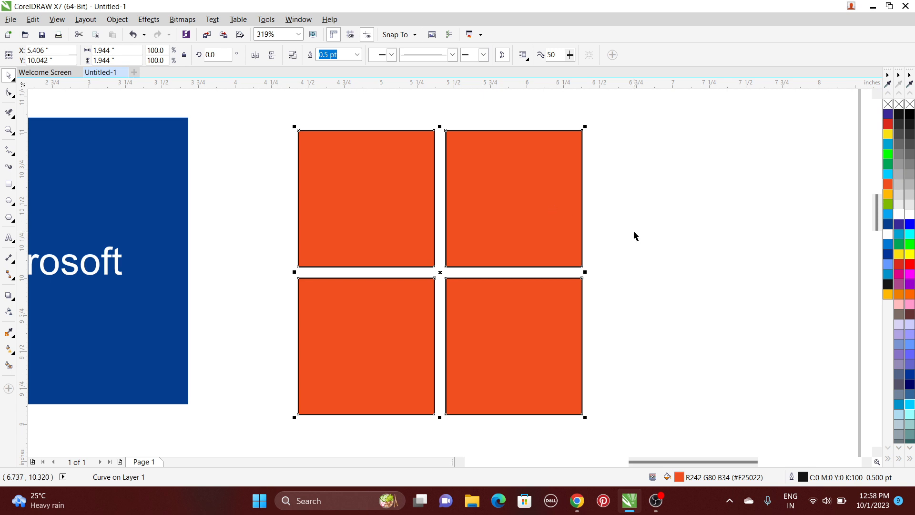
{"action": "key", "text": "ctrl+z"}
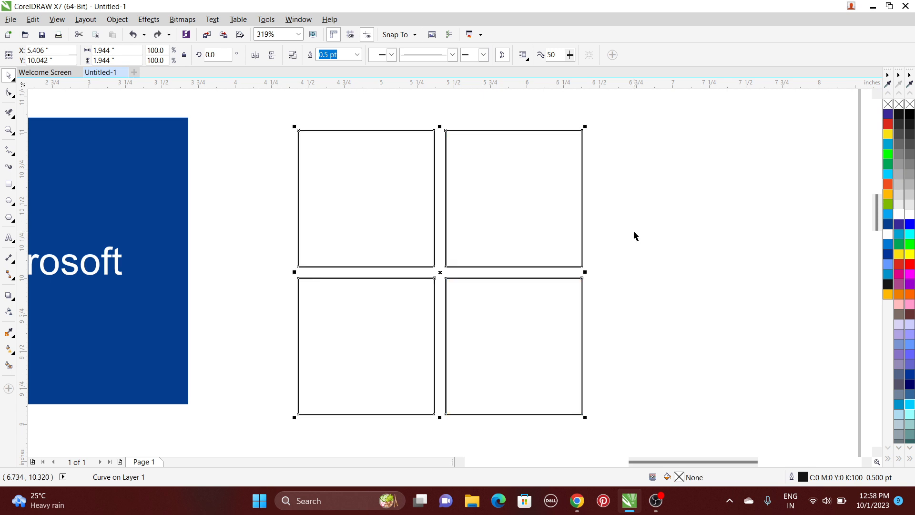
- Break the combined curve apart into four separate squares and deselect them
{"action": "right_click", "coordinate": [472, 167]}
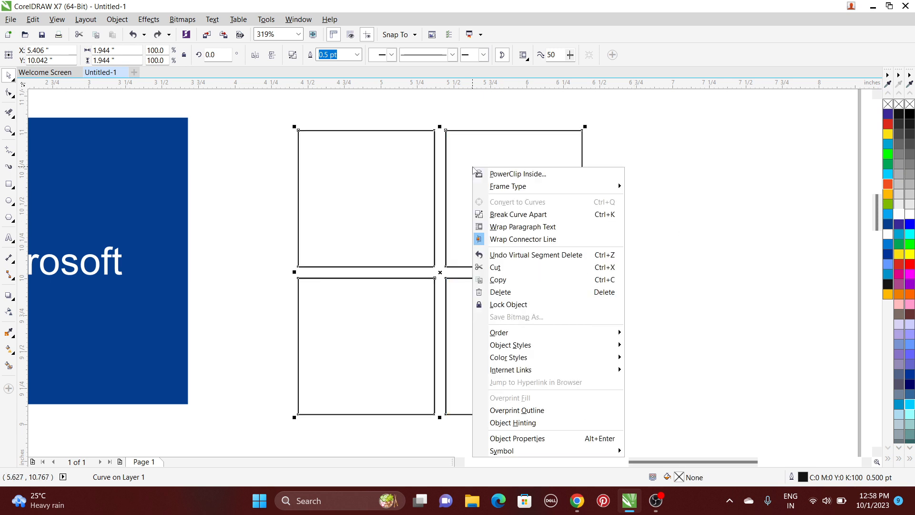
{"action": "left_click", "coordinate": [485, 212]}
{"action": "left_click", "coordinate": [675, 209]}
- Try an orange #F25022 fill on each of the two upper squares and undo both fills
{"action": "left_click", "coordinate": [389, 196]}
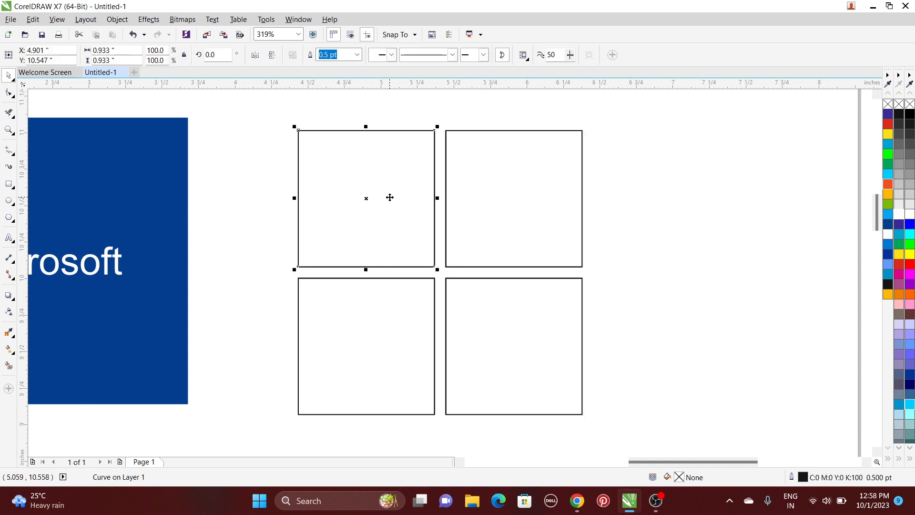
{"action": "left_click", "coordinate": [888, 184]}
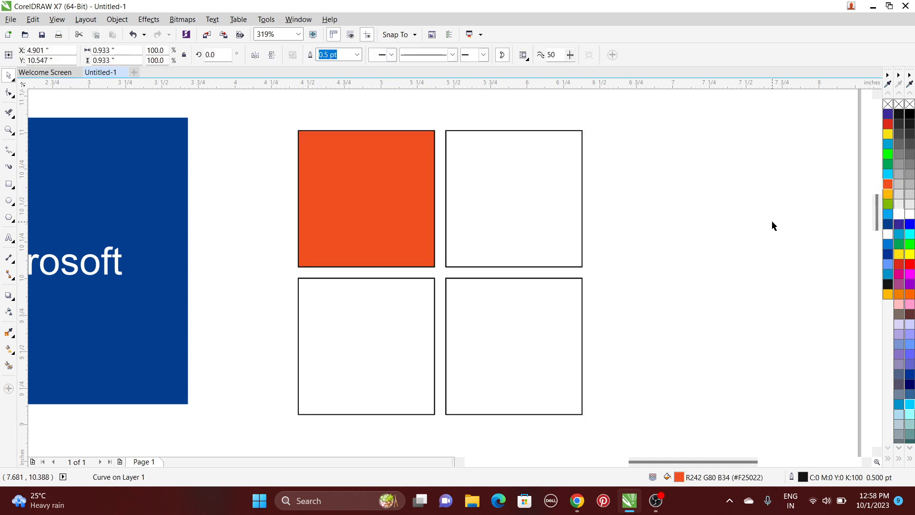
{"action": "left_click", "coordinate": [556, 198]}
{"action": "left_click", "coordinate": [888, 185]}
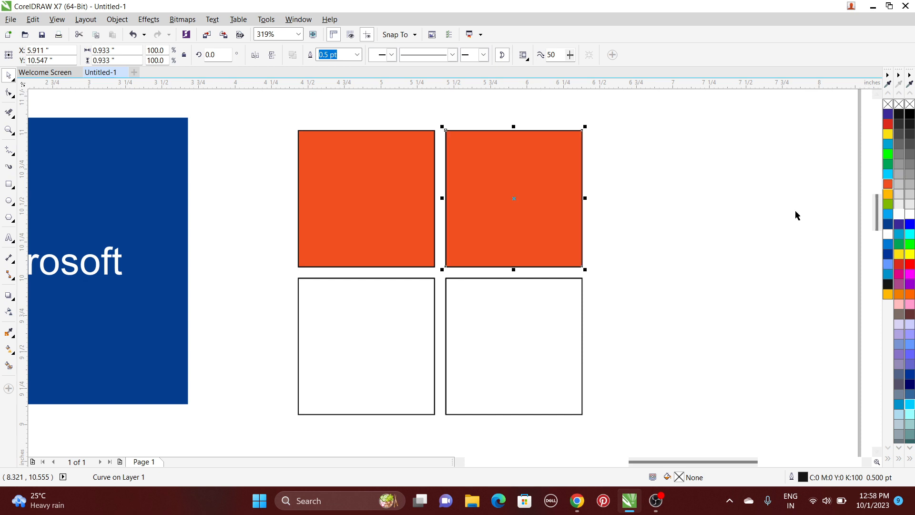
{"action": "left_click", "coordinate": [749, 220]}
{"action": "key", "text": "ctrl+z"}
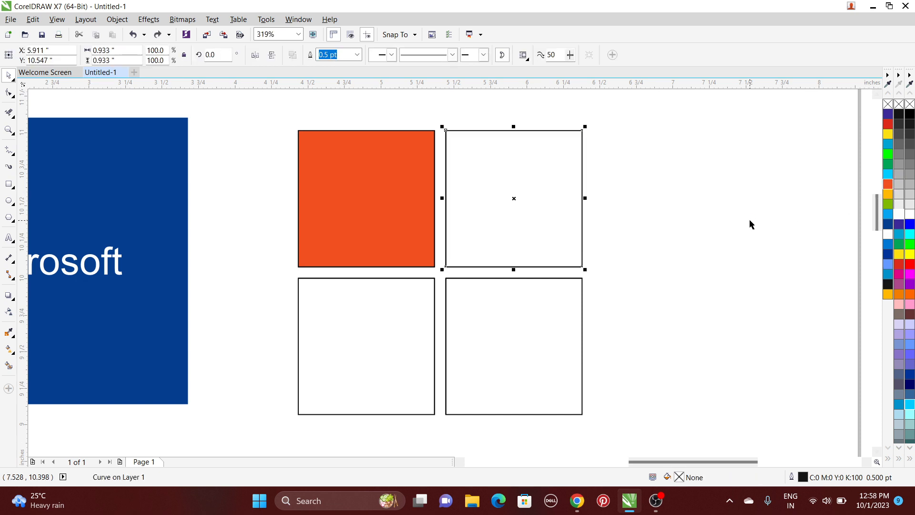
{"action": "key", "text": "ctrl+z"}
{"action": "left_click", "coordinate": [748, 222]}
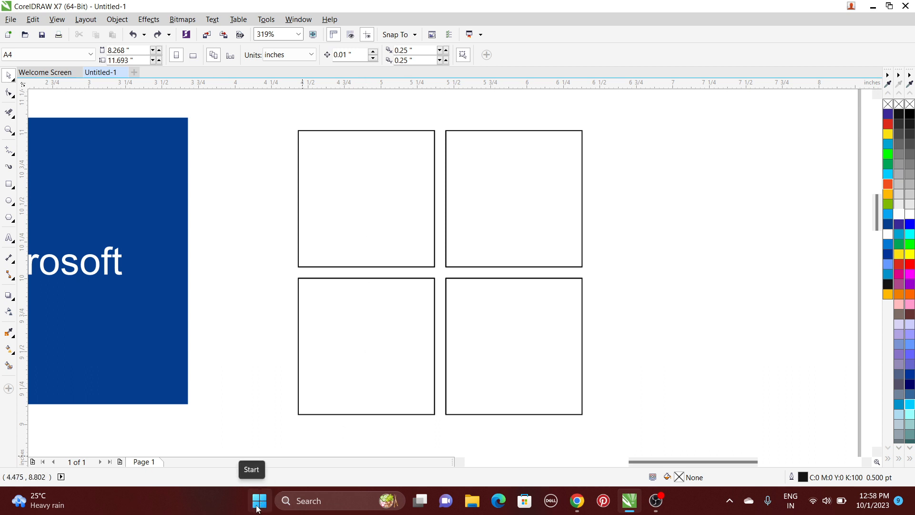
- Import the Windows-Logo picture and place it about 1.29 by 0.73 inches beside the four squares
{"action": "right_click", "coordinate": [683, 188]}
{"action": "left_click", "coordinate": [697, 233]}
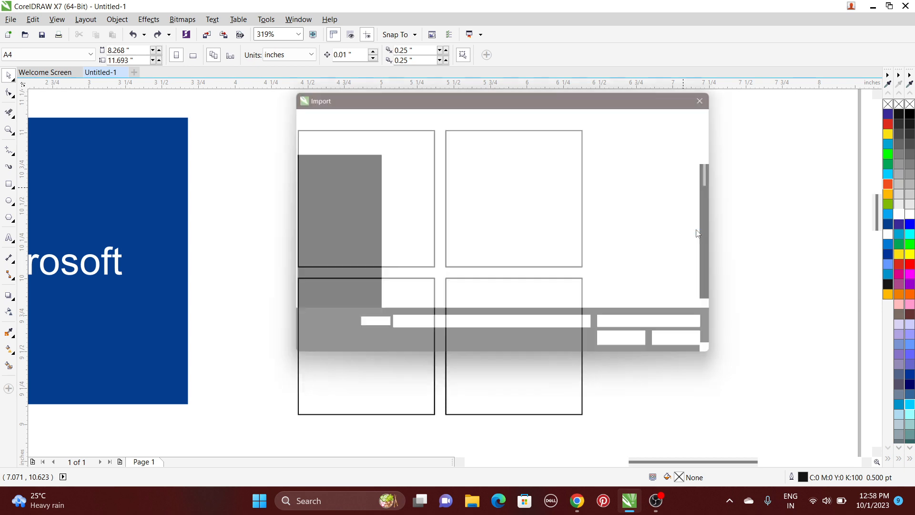
{"action": "scroll", "coordinate": [491, 239], "scroll_direction": "down", "scroll_amount": 5}
{"action": "scroll", "coordinate": [488, 237], "scroll_direction": "down", "scroll_amount": 5}
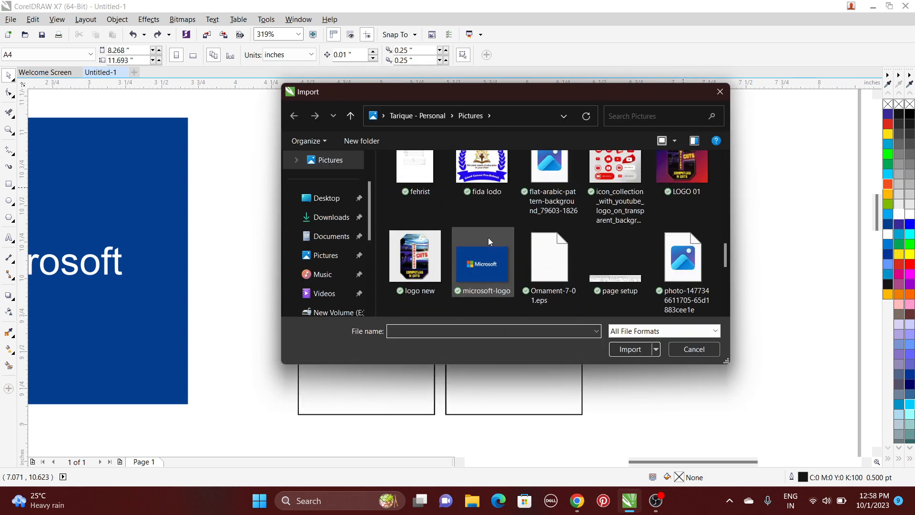
{"action": "left_click", "coordinate": [484, 256]}
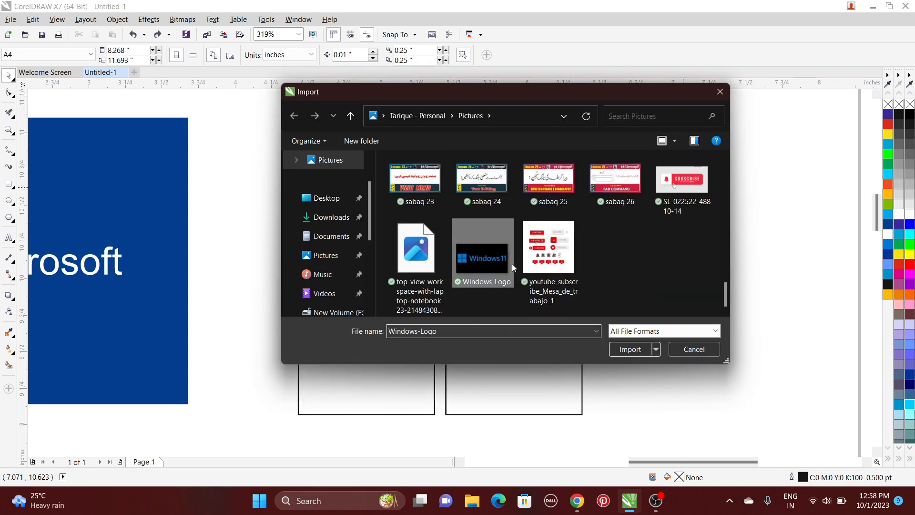
{"action": "left_click", "coordinate": [630, 349]}
{"action": "left_click_drag", "start_coordinate": [614, 148], "coordinate": [802, 374]}
{"action": "left_click_drag", "start_coordinate": [642, 202], "coordinate": [659, 202]}
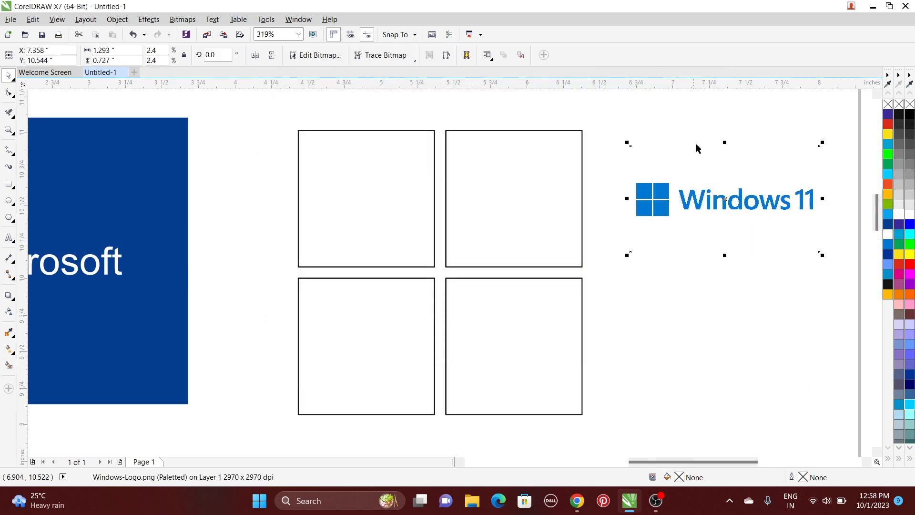
{"action": "left_click", "coordinate": [707, 96]}
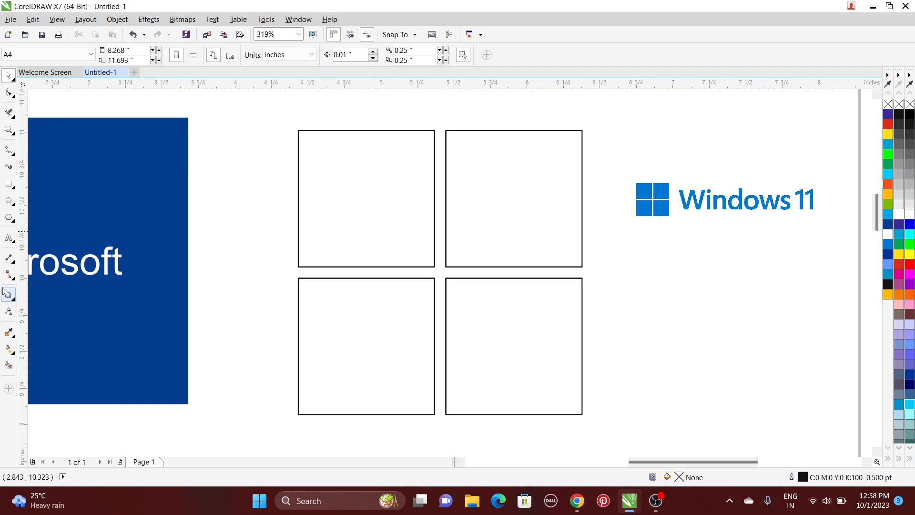
- Sample the blue #0078D4 from the imported Windows logo and fill all four squares with it
{"action": "left_click", "coordinate": [7, 334]}
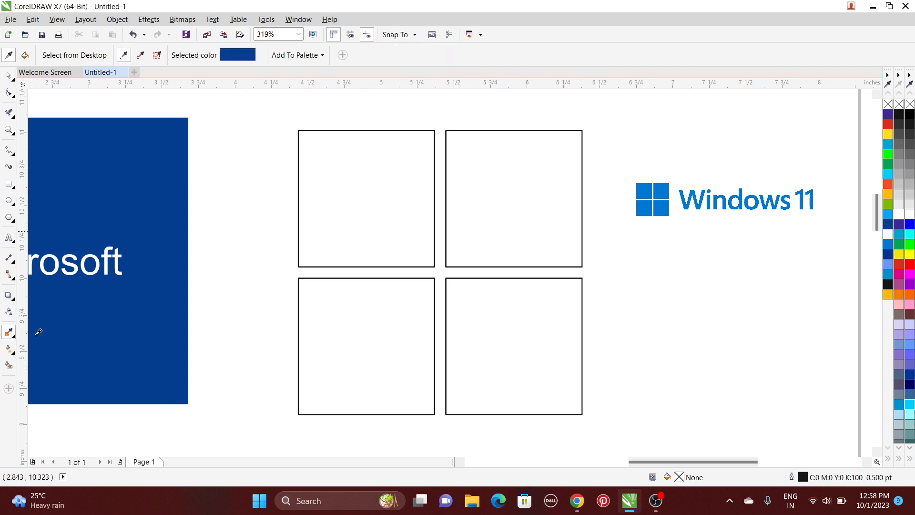
{"action": "left_click", "coordinate": [648, 187]}
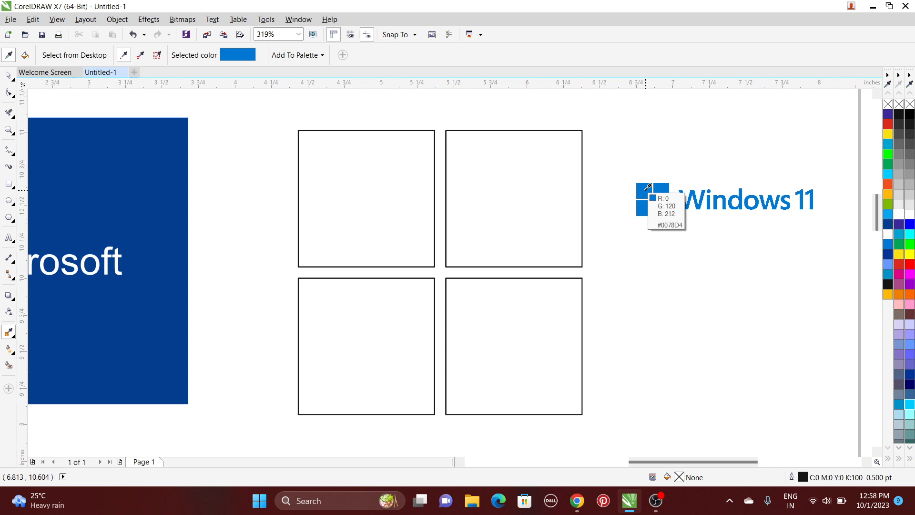
{"action": "left_click", "coordinate": [366, 186]}
{"action": "left_click", "coordinate": [503, 187]}
{"action": "left_click", "coordinate": [373, 313]}
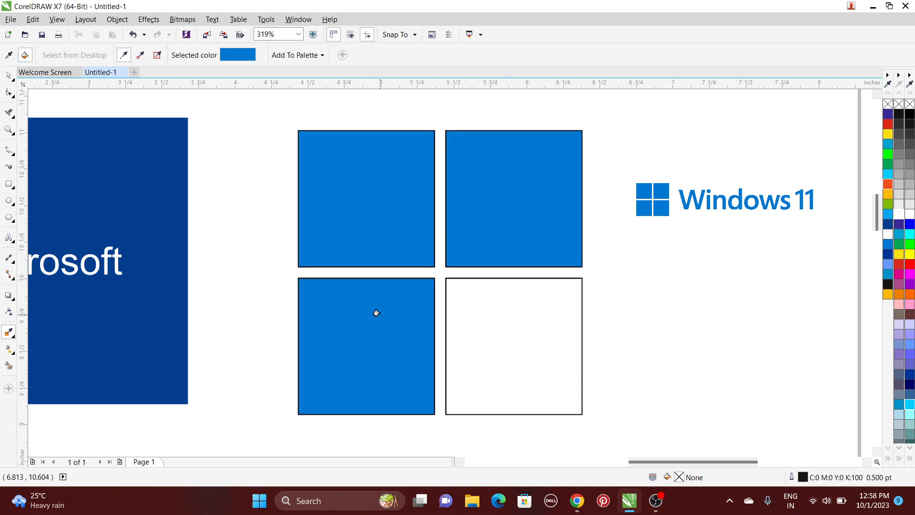
{"action": "left_click", "coordinate": [493, 316]}
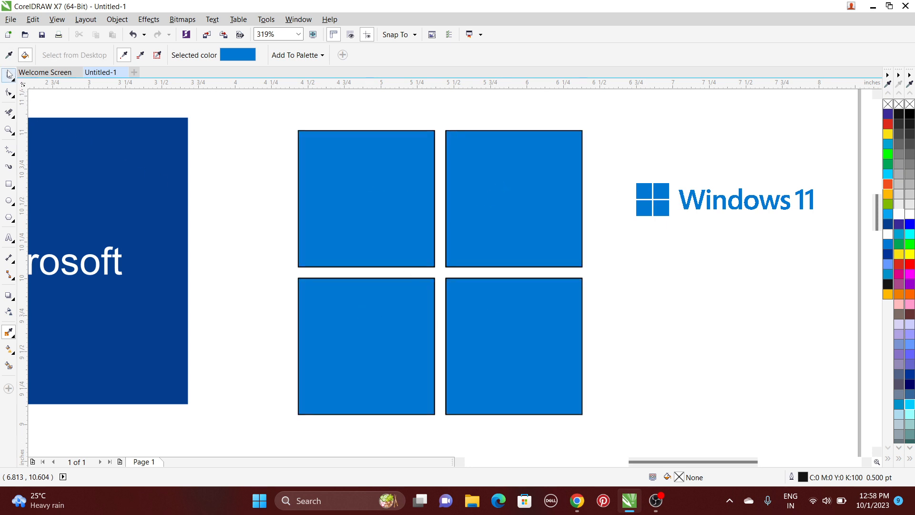
- Remove the outline from all four blue squares and deselect them
{"action": "left_click", "coordinate": [8, 75]}
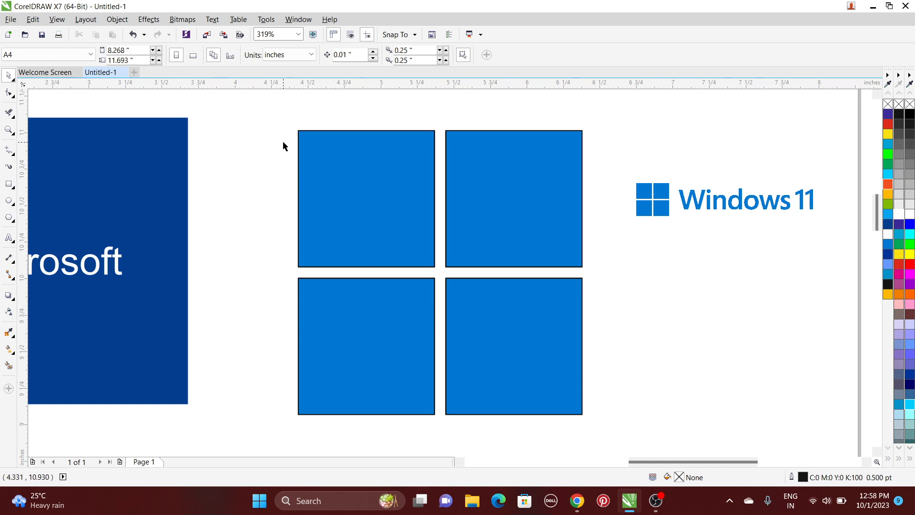
{"action": "left_click_drag", "start_coordinate": [265, 117], "coordinate": [608, 416]}
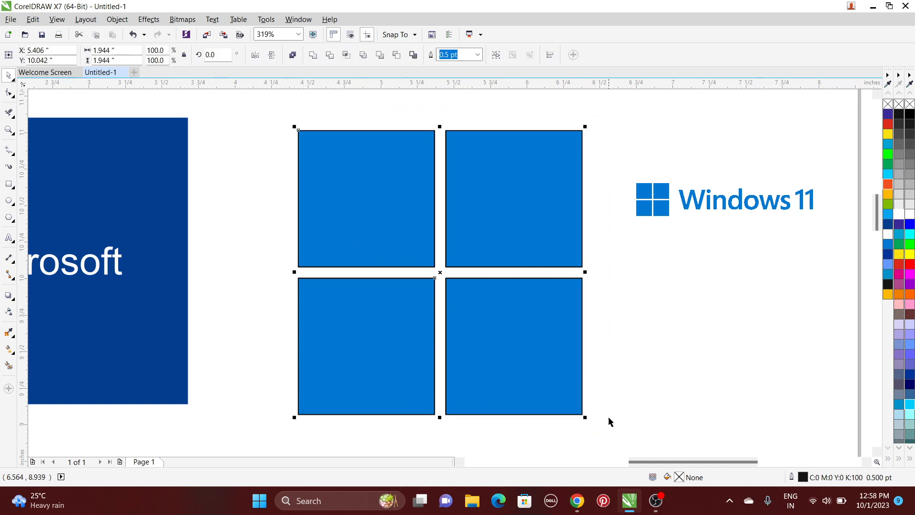
{"action": "right_click", "coordinate": [887, 104]}
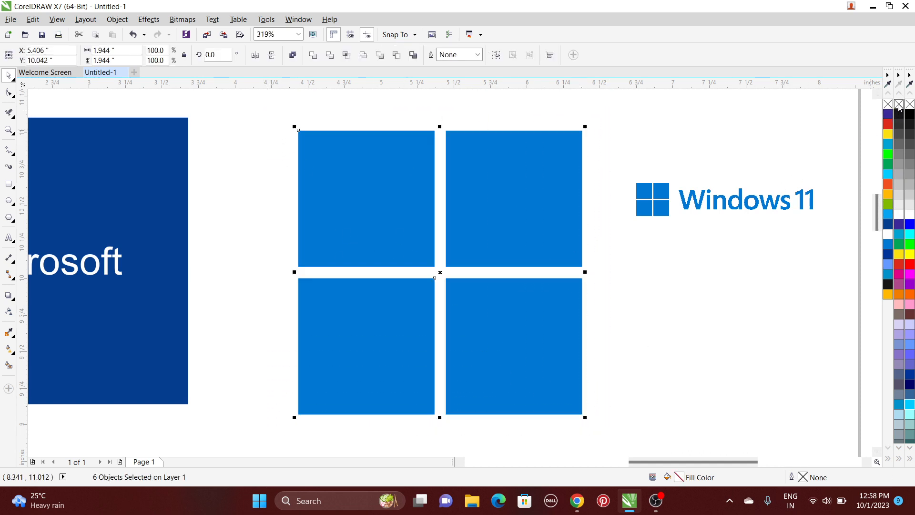
{"action": "left_click", "coordinate": [644, 299]}
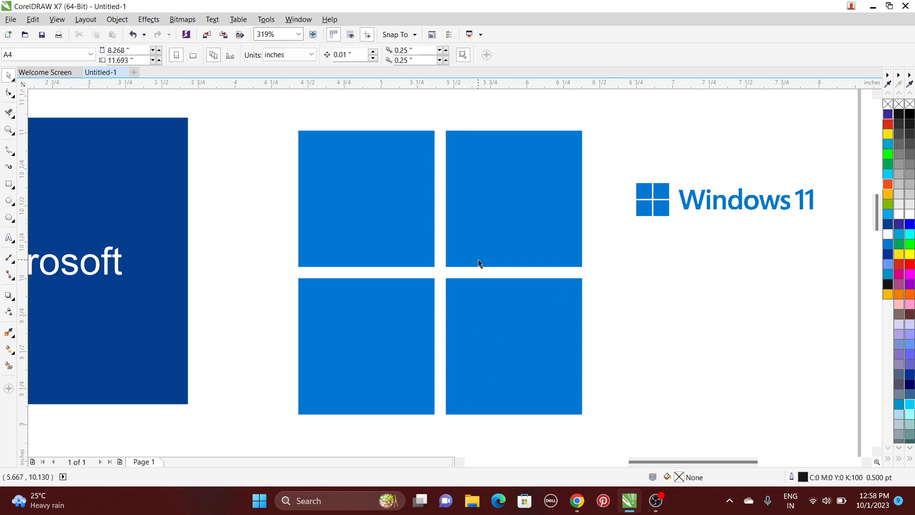
{"action": "left_click", "coordinate": [480, 261]}
{"action": "left_click", "coordinate": [631, 269]}
{"action": "left_click", "coordinate": [522, 344]}
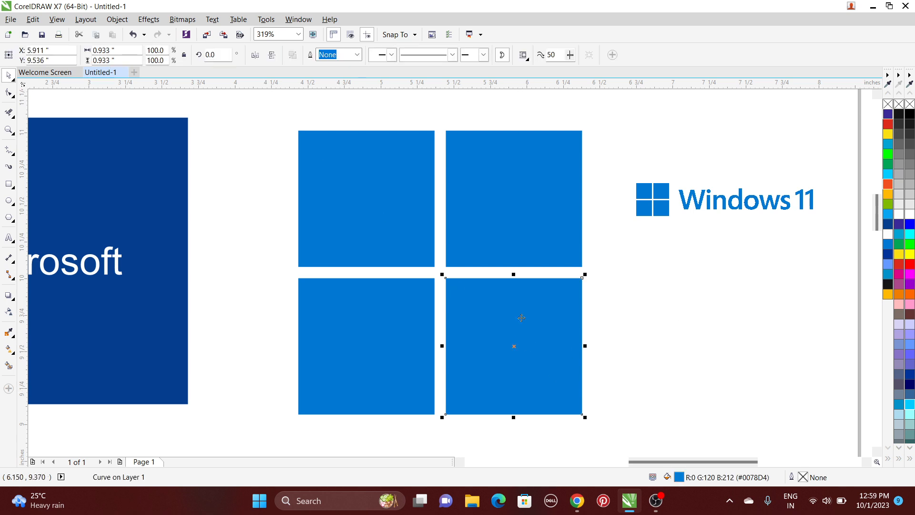
{"action": "left_click", "coordinate": [524, 274]}
{"action": "left_click_drag", "start_coordinate": [268, 113], "coordinate": [592, 425]}
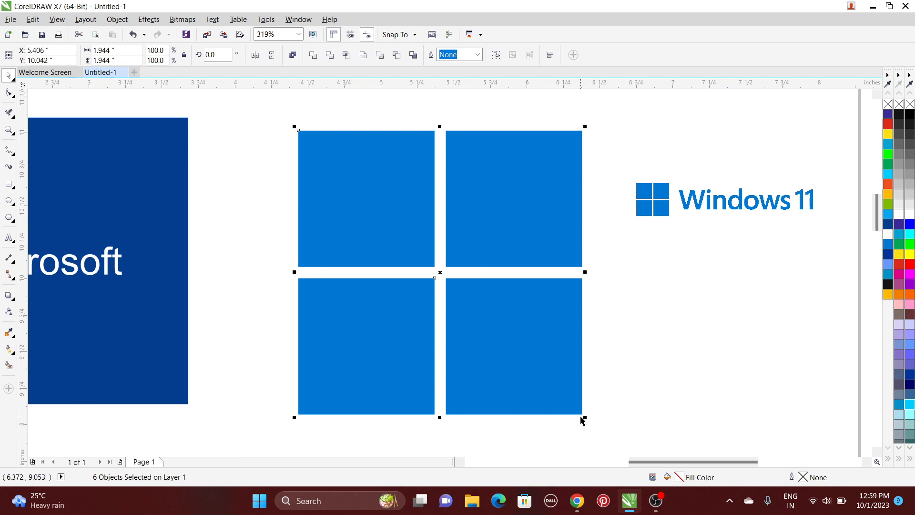
{"action": "left_click", "coordinate": [633, 424]}
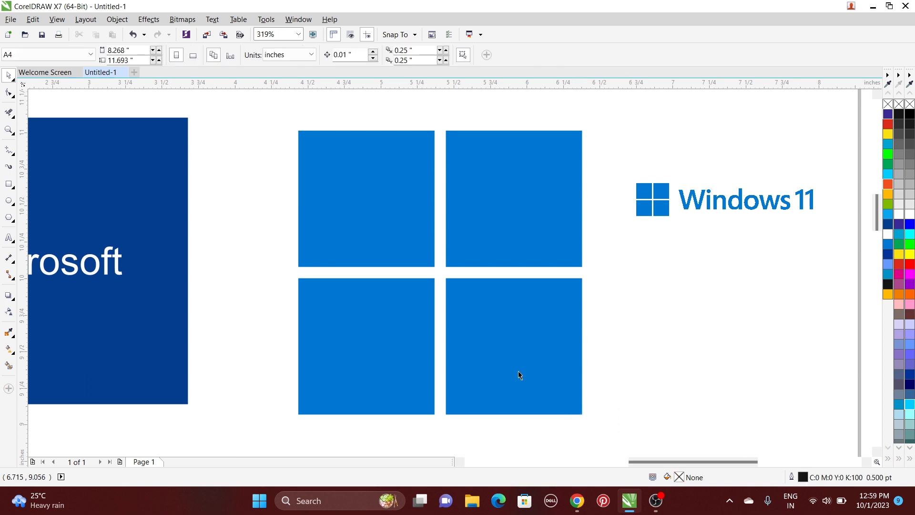
- Scale the four squares together to about 0.52 inches wide and move them up and further away from the imported logo
{"action": "left_click_drag", "start_coordinate": [258, 117], "coordinate": [498, 311]}
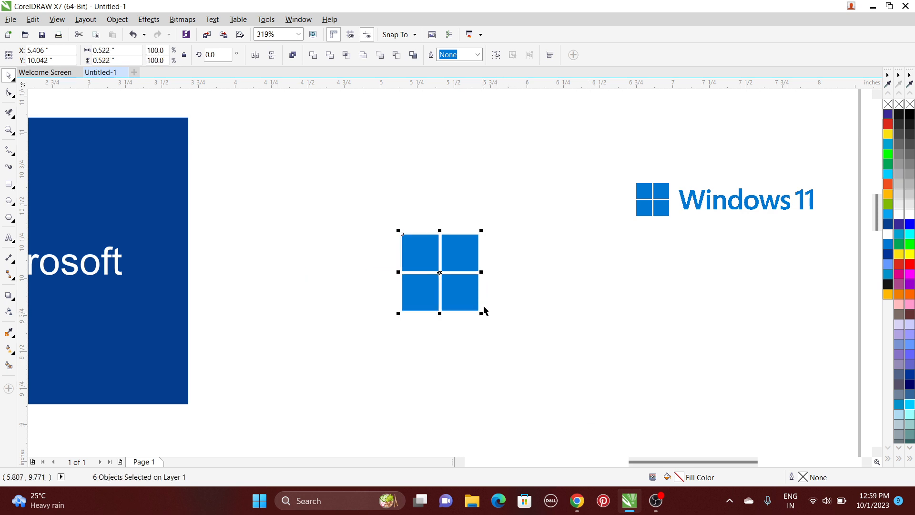
{"action": "left_click_drag", "start_coordinate": [453, 266], "coordinate": [387, 211]}
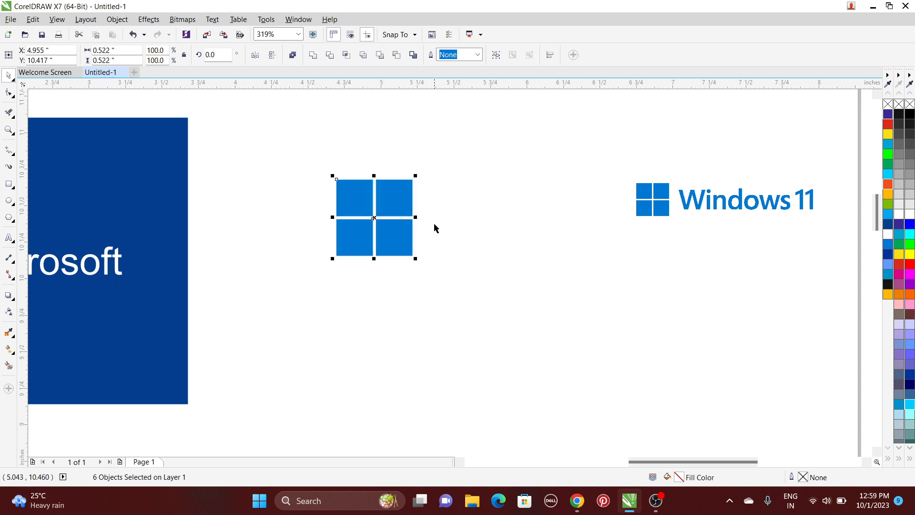
{"action": "left_click", "coordinate": [492, 233]}
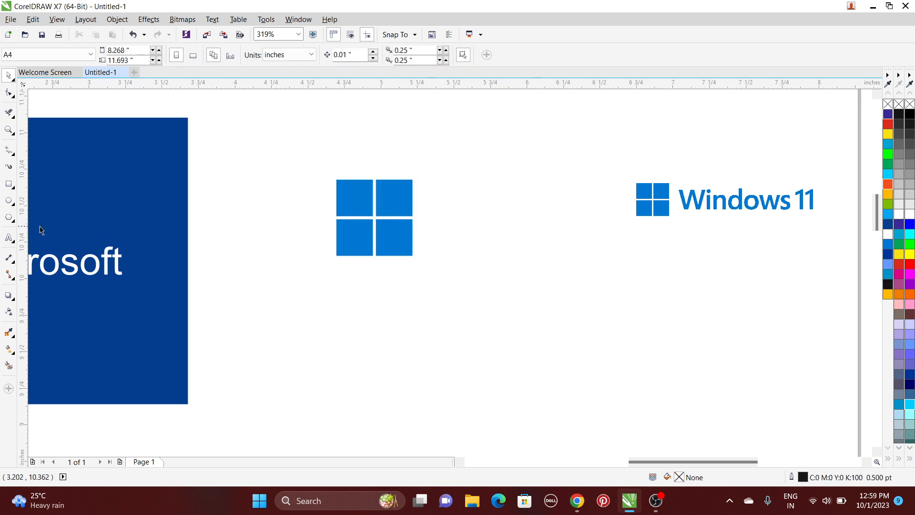
- Add the artistic text "Windows 11" in Arial 24 pt just beside the four squares
{"action": "left_click", "coordinate": [3, 240]}
{"action": "left_click", "coordinate": [429, 215]}
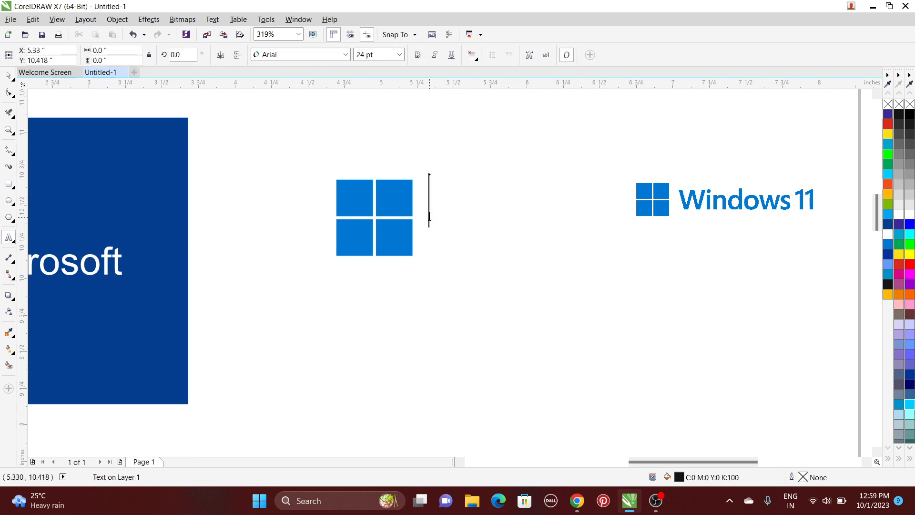
{"action": "type", "text": "W"}
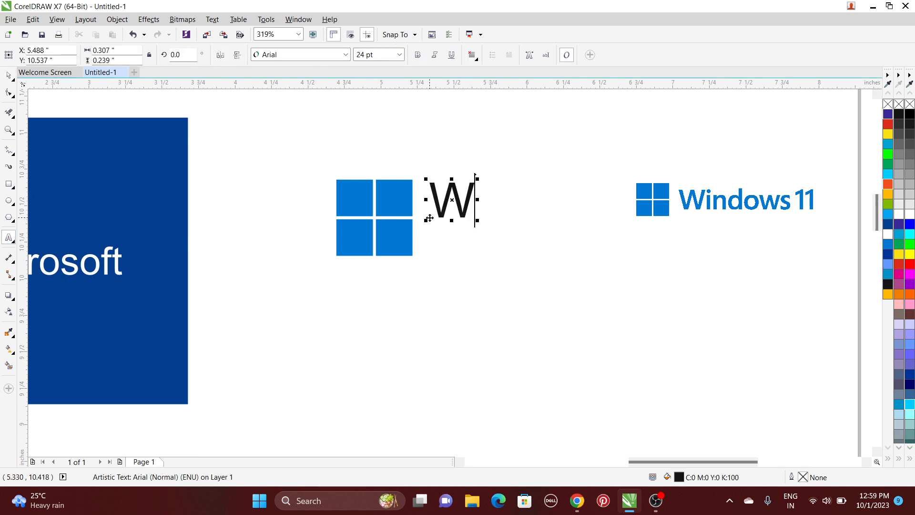
{"action": "type", "text": "indow"}
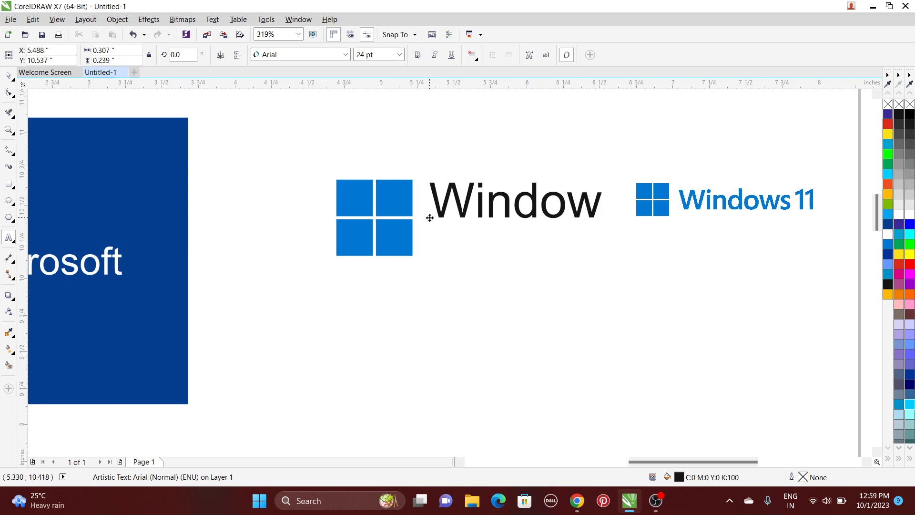
{"action": "type", "text": "s 11"}
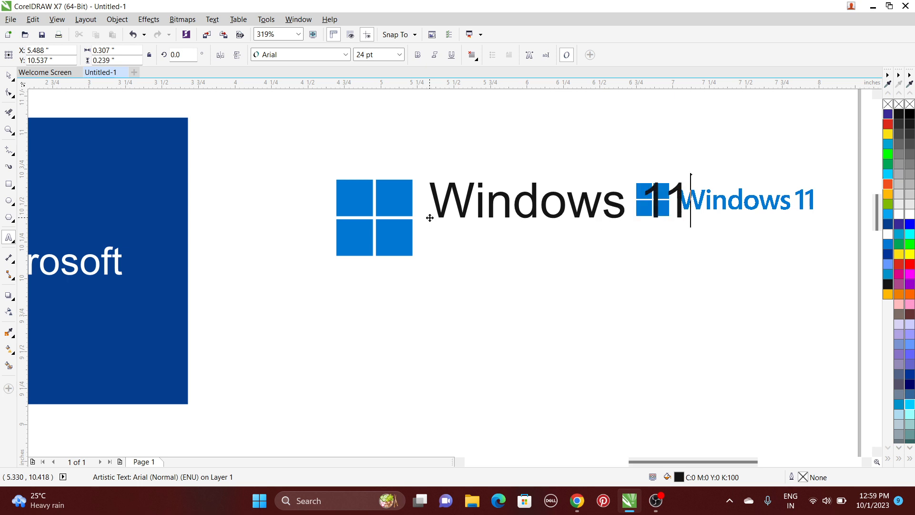
- Scale the "Windows 11" text down to about 13.16 pt and center it vertically beside the four squares
{"action": "left_click", "coordinate": [8, 75]}
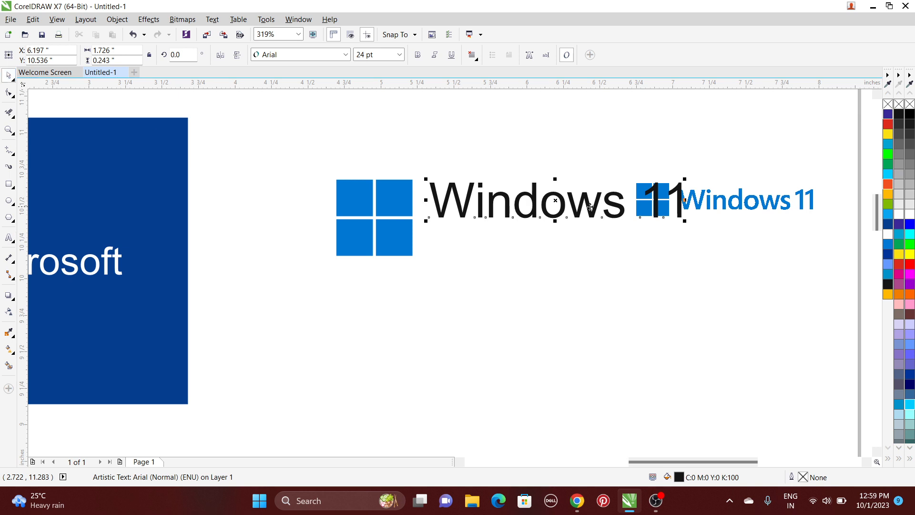
{"action": "left_click_drag", "start_coordinate": [684, 220], "coordinate": [571, 205]}
{"action": "left_click_drag", "start_coordinate": [505, 193], "coordinate": [504, 220]}
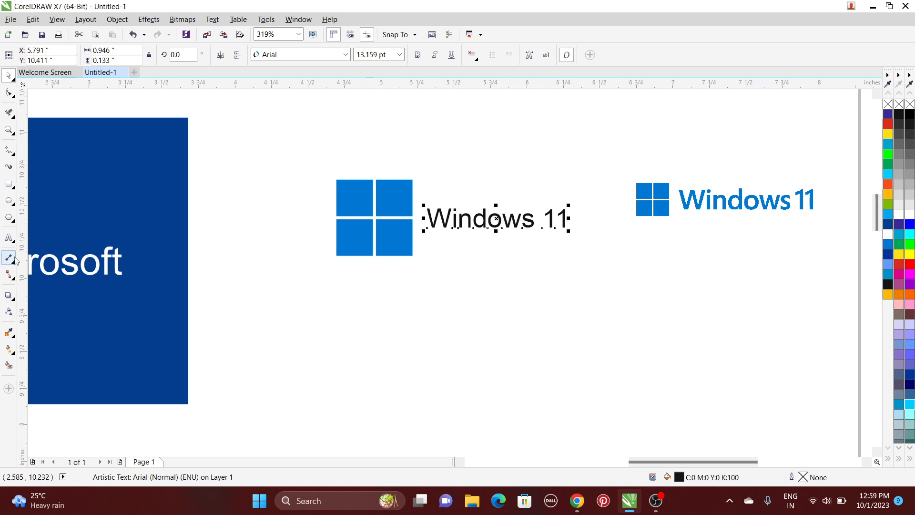
- Sample the squares' blue #0078D4, try applying it to the "Windows 11" text twice, and undo both attempts
{"action": "left_click", "coordinate": [8, 332]}
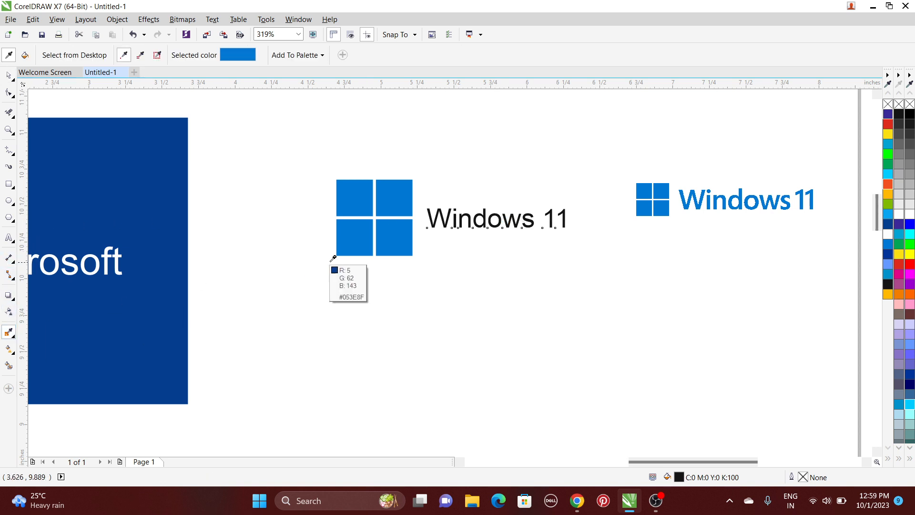
{"action": "left_click", "coordinate": [392, 200]}
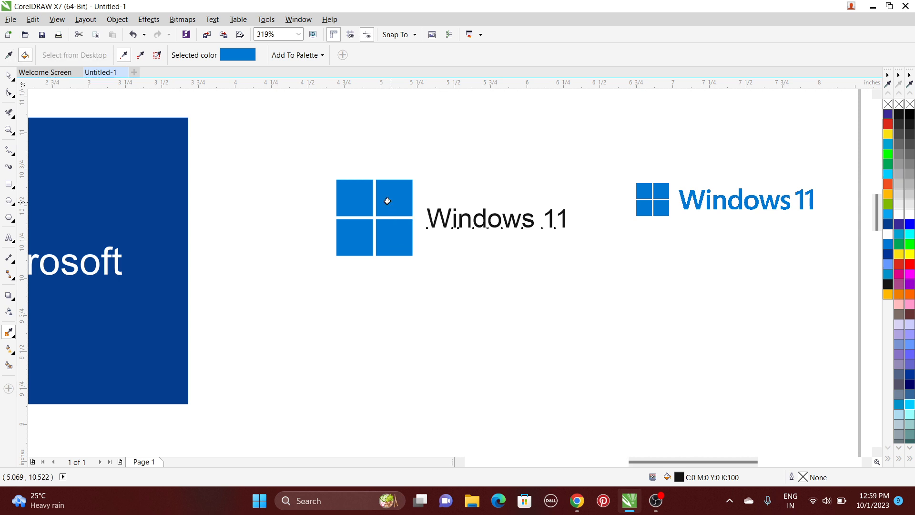
{"action": "left_click", "coordinate": [449, 220]}
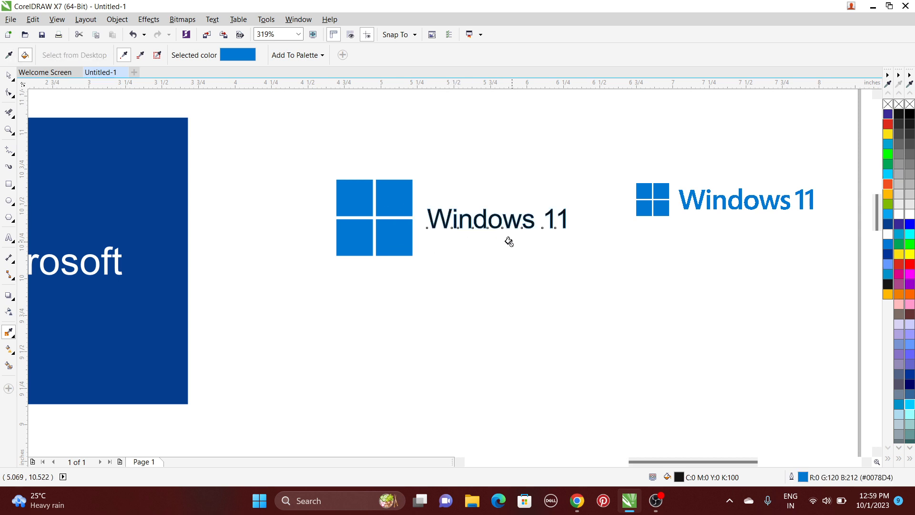
{"action": "key", "text": "ctrl+z"}
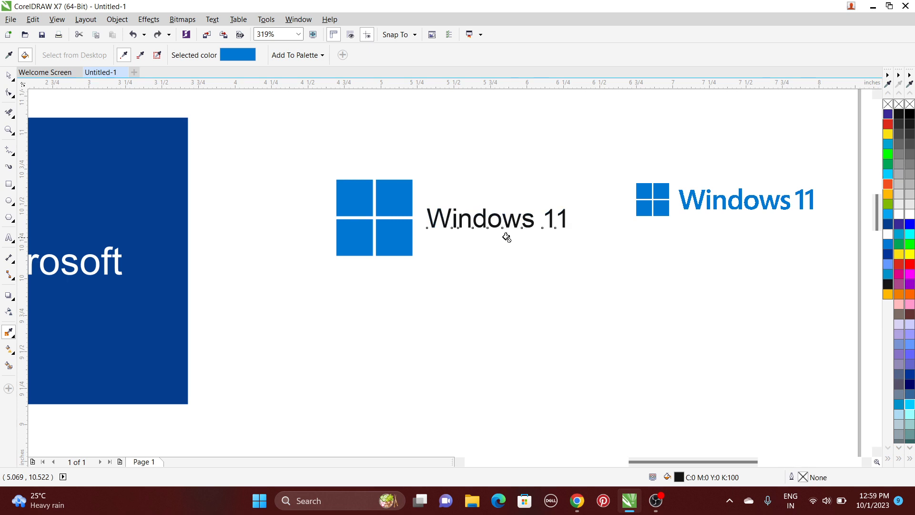
{"action": "left_click", "coordinate": [459, 218]}
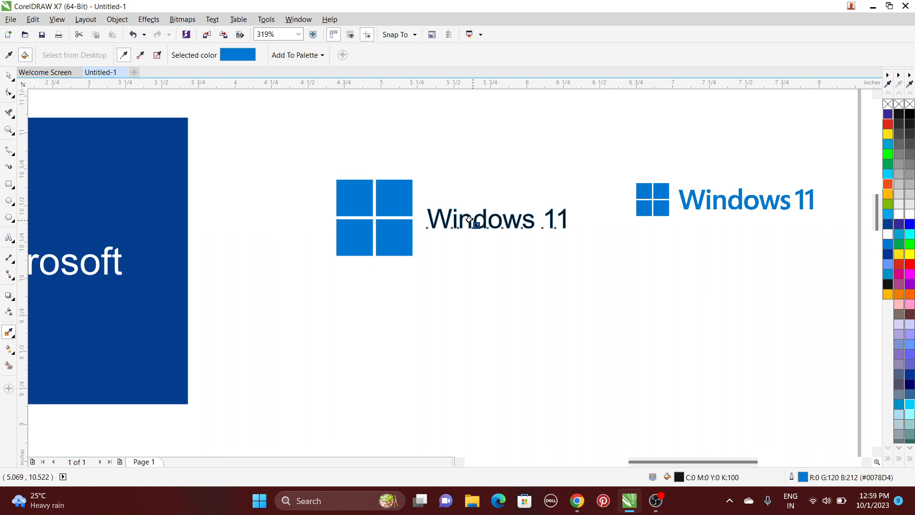
{"action": "key", "text": "ctrl+z"}
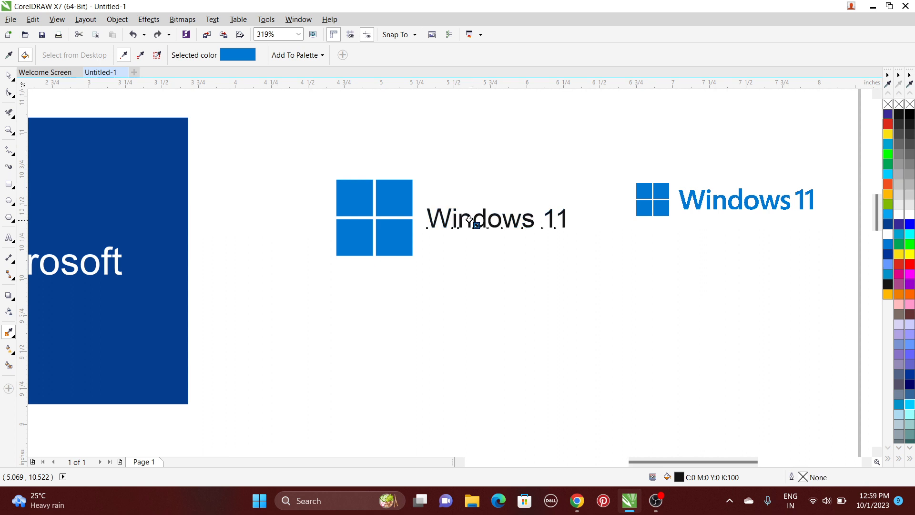
- Fill the "Windows 11" text with the palette blue that matches the squares and deselect it
{"action": "left_click", "coordinate": [9, 75]}
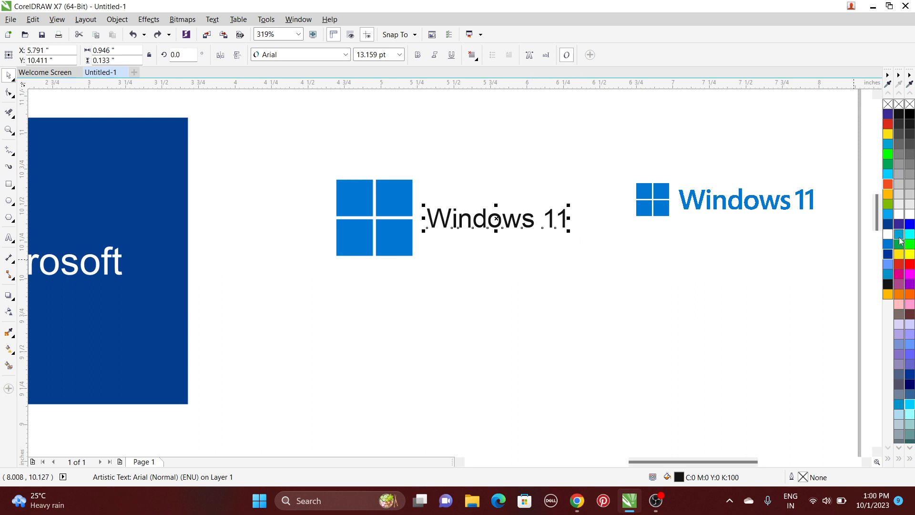
{"action": "left_click", "coordinate": [888, 214]}
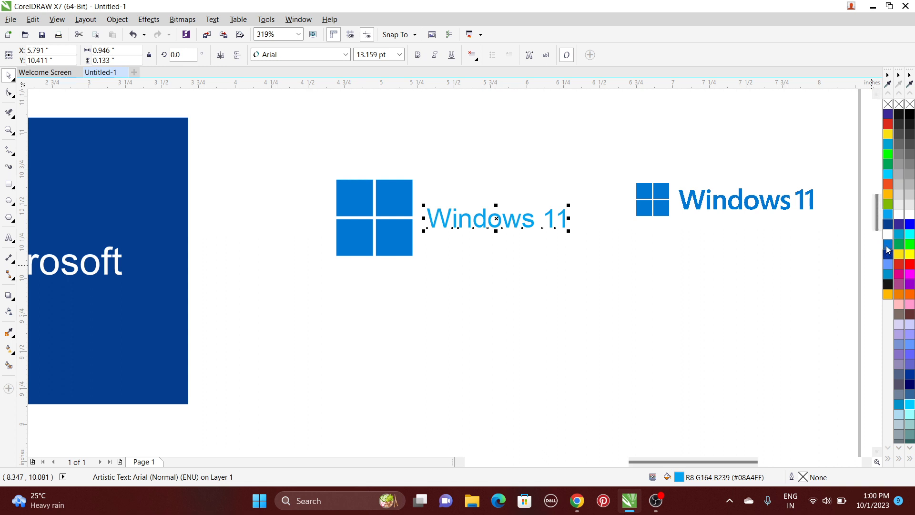
{"action": "left_click", "coordinate": [886, 247]}
{"action": "left_click", "coordinate": [601, 273]}
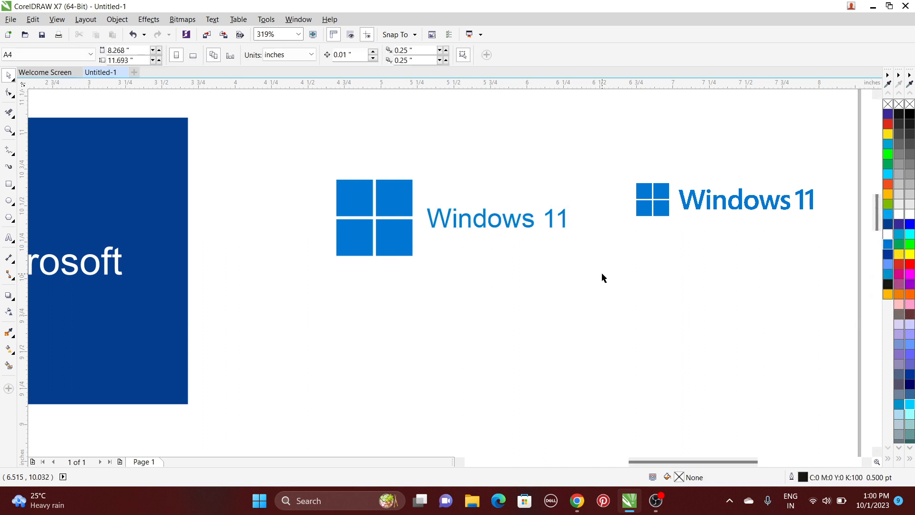
- Sample the fill color of the upper square nearest the "Windows 11" text with the Color Eyedropper
{"action": "left_click", "coordinate": [9, 130]}
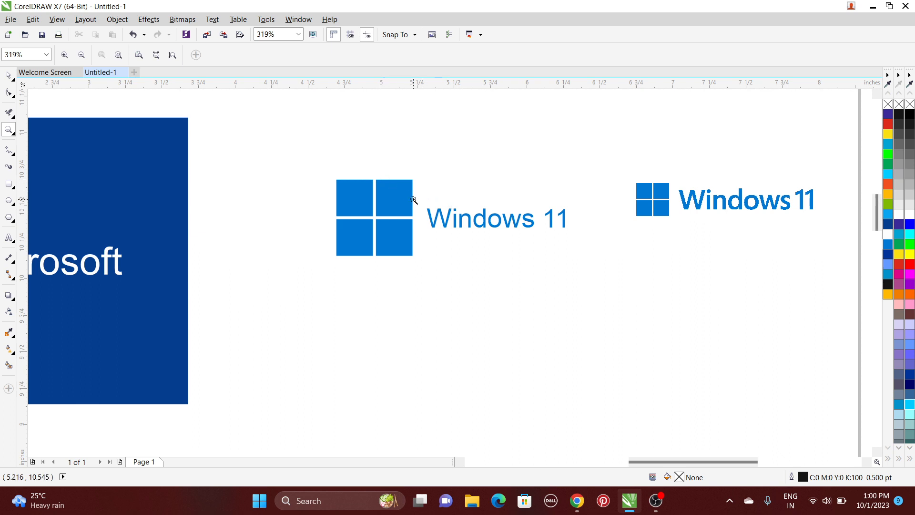
{"action": "left_click_drag", "start_coordinate": [420, 196], "coordinate": [581, 242]}
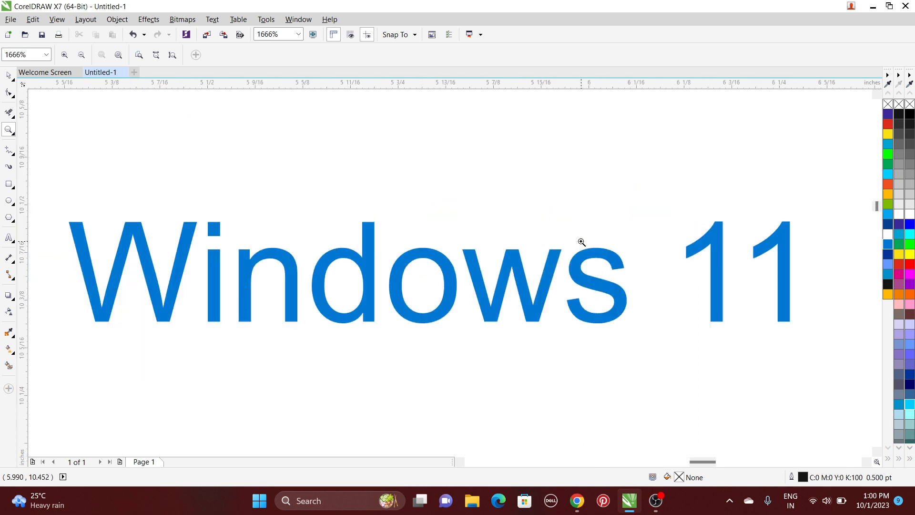
{"action": "left_click", "coordinate": [9, 75]}
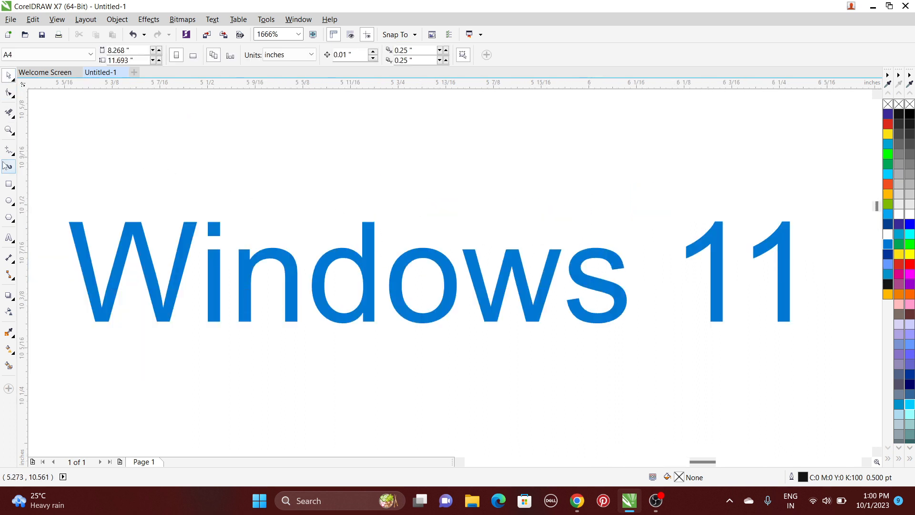
{"action": "left_click", "coordinate": [9, 332]}
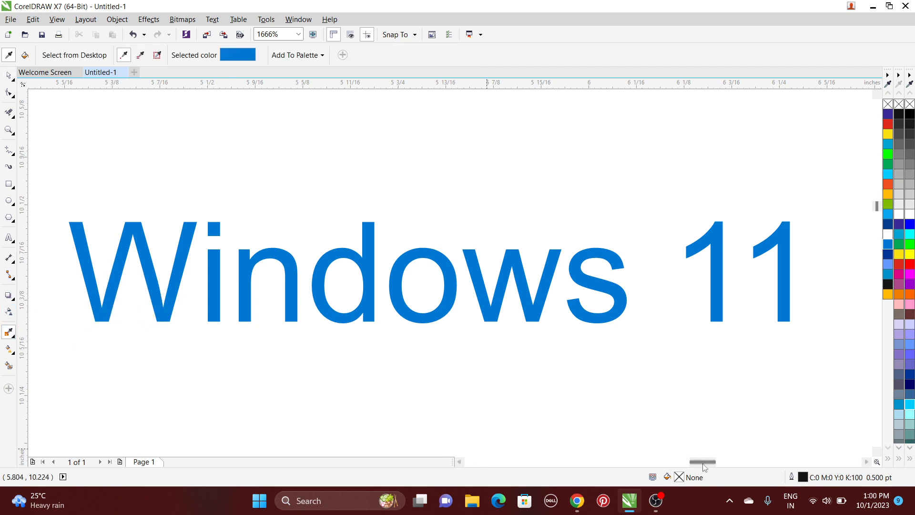
{"action": "mouse_move", "coordinate": [703, 462]}
{"action": "left_mouse_down"}
{"action": "mouse_move", "coordinate": [664, 461]}
{"action": "mouse_move", "coordinate": [693, 462]}
{"action": "left_mouse_up"}
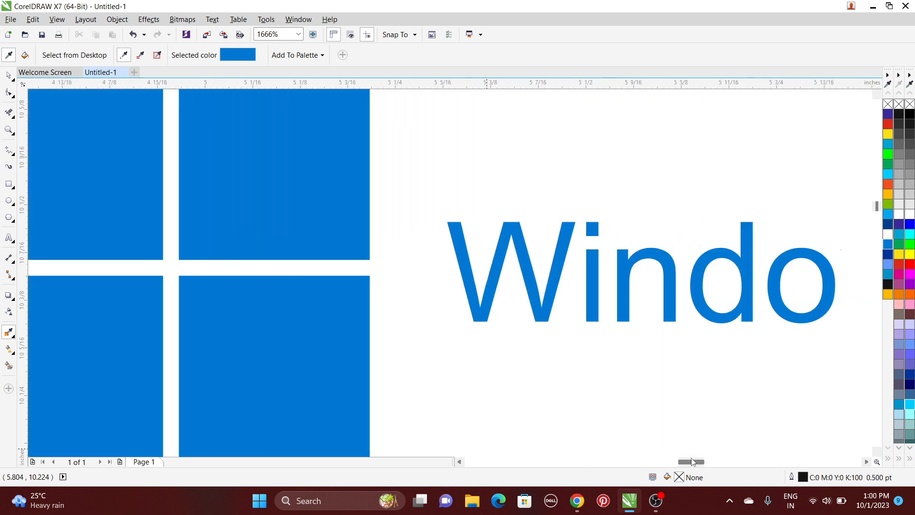
{"action": "left_click", "coordinate": [326, 227]}
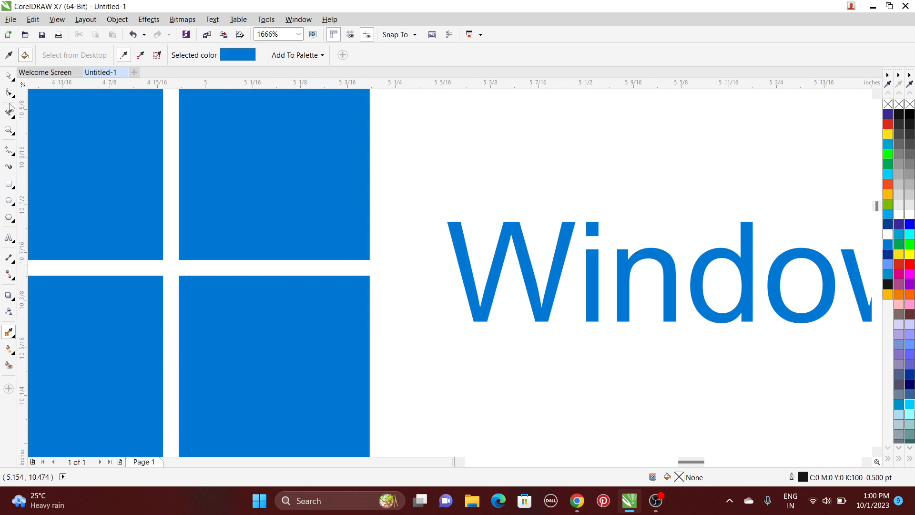
- Compare the recreated four-square logo and its "Windows 11" text with the imported reference, and check the text's properties
{"action": "left_click", "coordinate": [8, 76]}
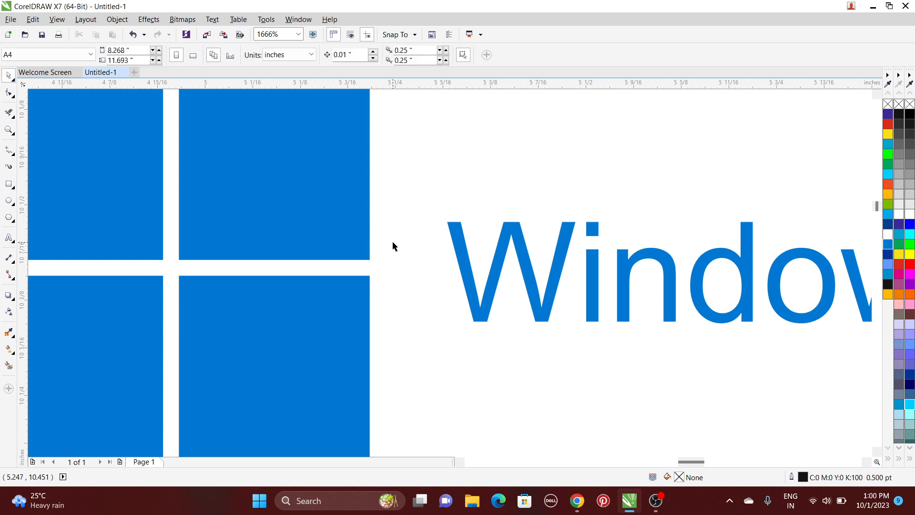
{"action": "key", "text": "shift+F4"}
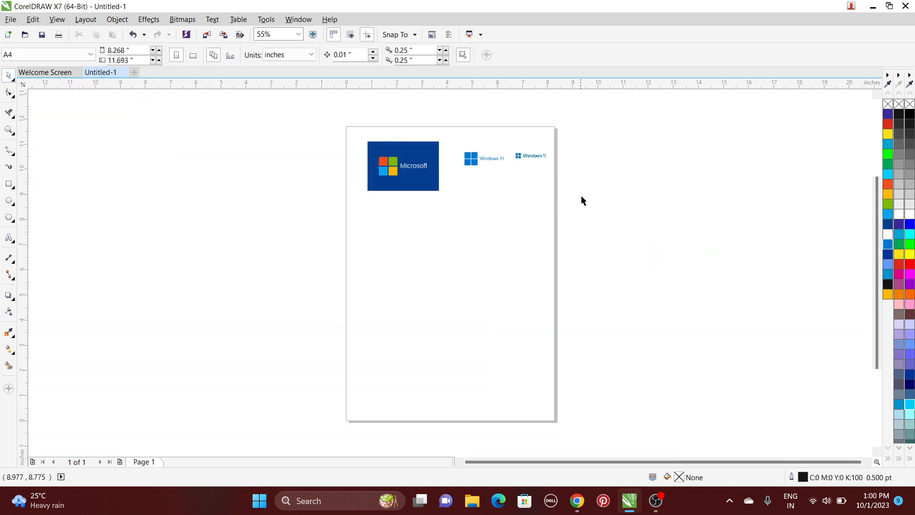
{"action": "key", "text": "z"}
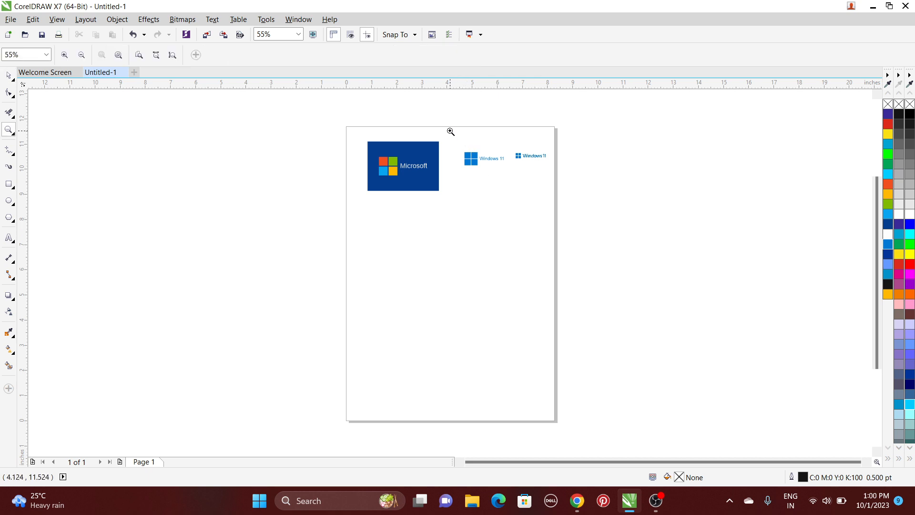
{"action": "left_click_drag", "start_coordinate": [450, 131], "coordinate": [570, 202]}
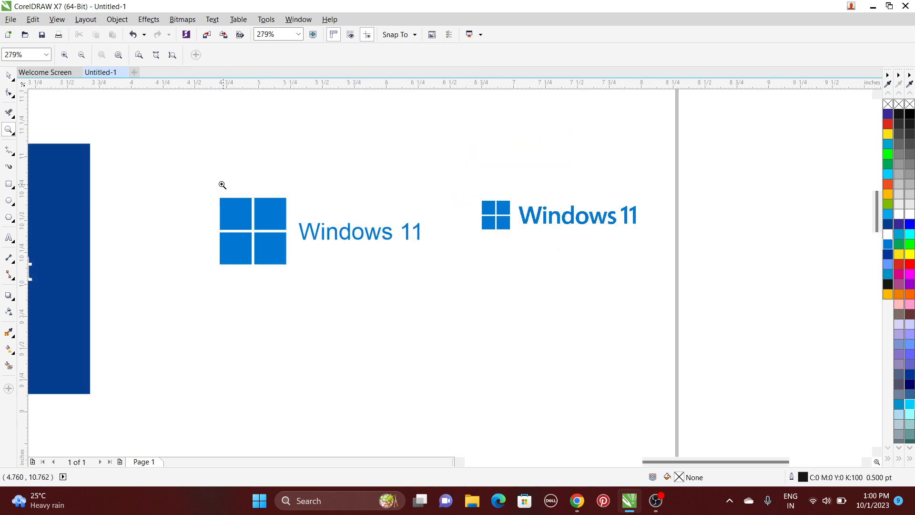
{"action": "left_click_drag", "start_coordinate": [194, 176], "coordinate": [656, 289]}
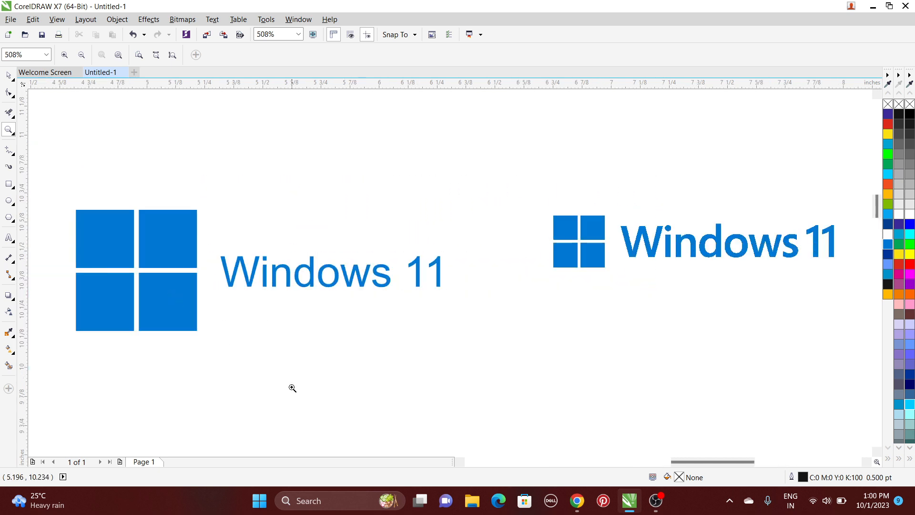
{"action": "left_click_drag", "start_coordinate": [709, 461], "coordinate": [687, 465]}
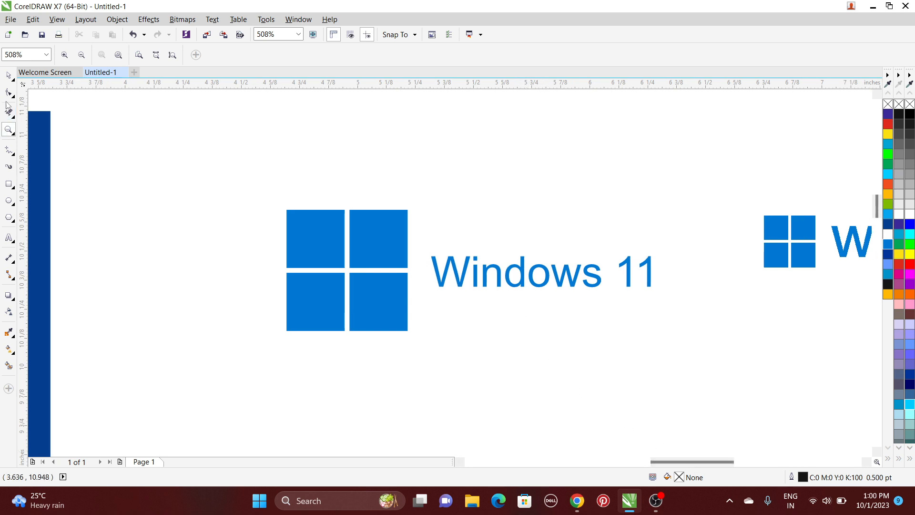
{"action": "left_click", "coordinate": [9, 75]}
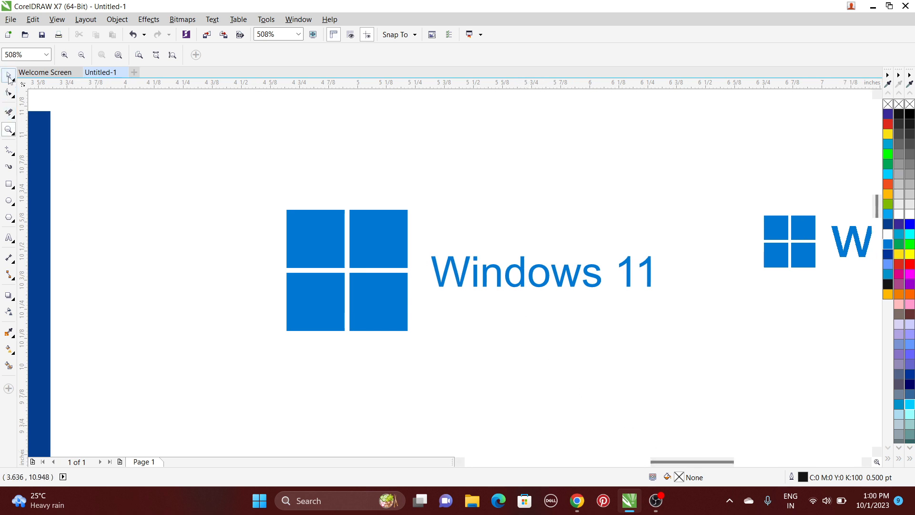
{"action": "left_click", "coordinate": [515, 284]}
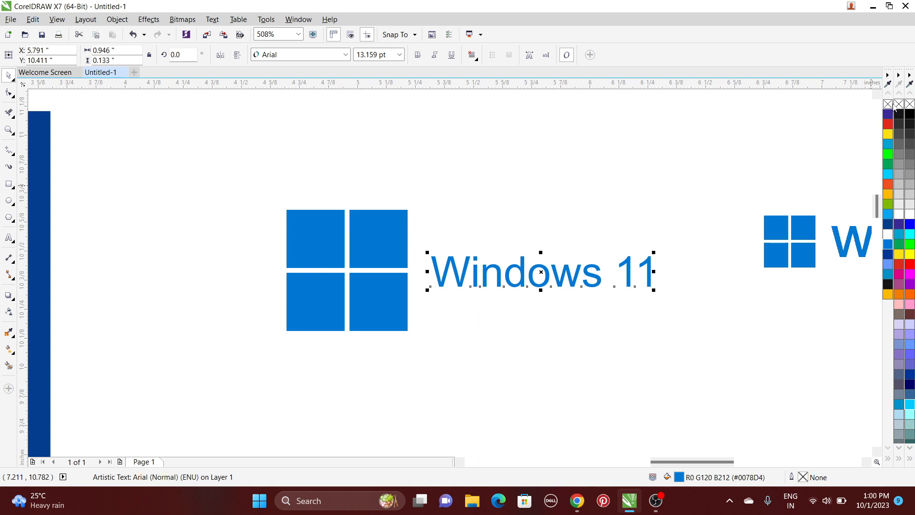
{"action": "left_click", "coordinate": [637, 287]}
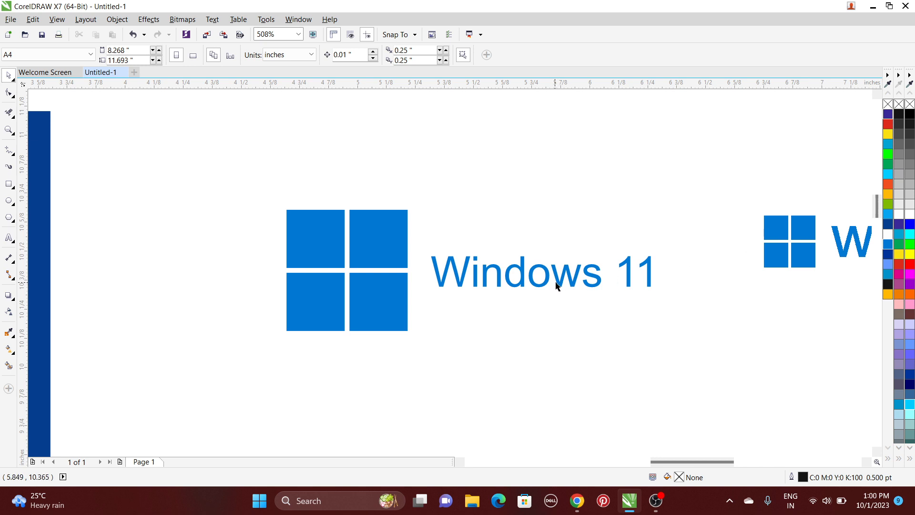
- Move the imported Windows 11 reference image to just above the recreated "Windows 11" text
{"action": "left_click", "coordinate": [777, 247]}
{"action": "left_click_drag", "start_coordinate": [801, 242], "coordinate": [542, 175]}
- Try bold formatting on the recreated "Windows 11" text, and undo it
{"action": "left_click", "coordinate": [545, 284]}
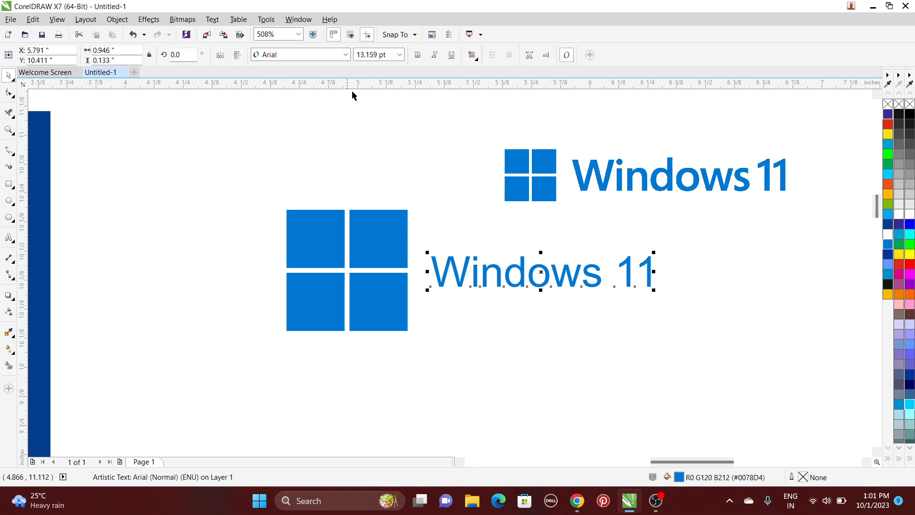
{"action": "left_click", "coordinate": [418, 55]}
{"action": "left_click", "coordinate": [506, 228]}
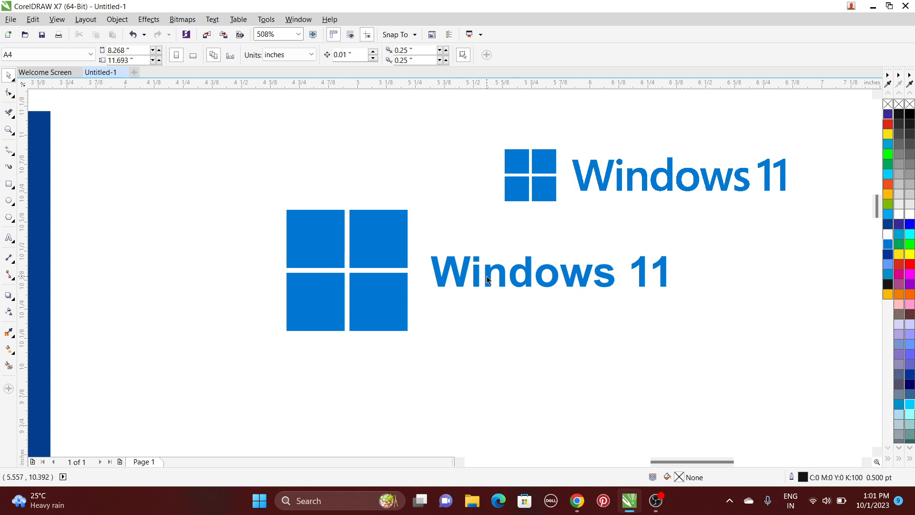
{"action": "key", "text": "ctrl+z"}
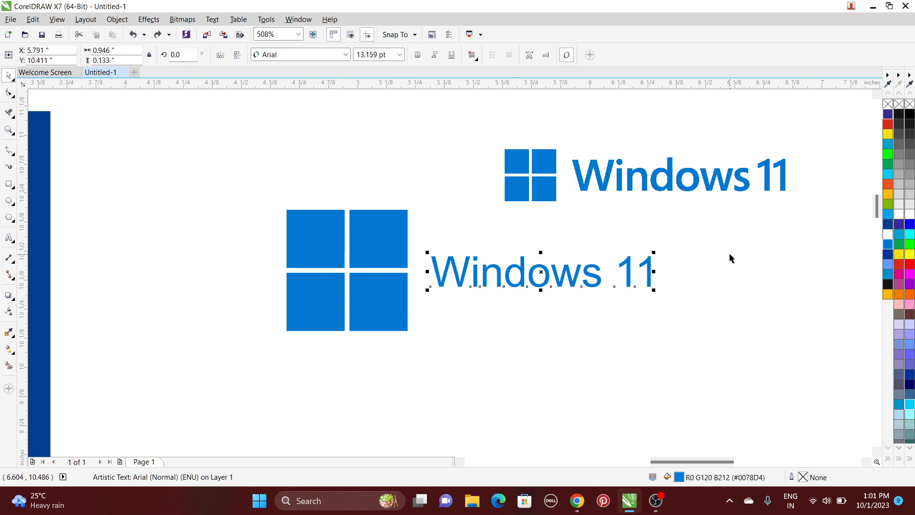
{"action": "left_click", "coordinate": [586, 211]}
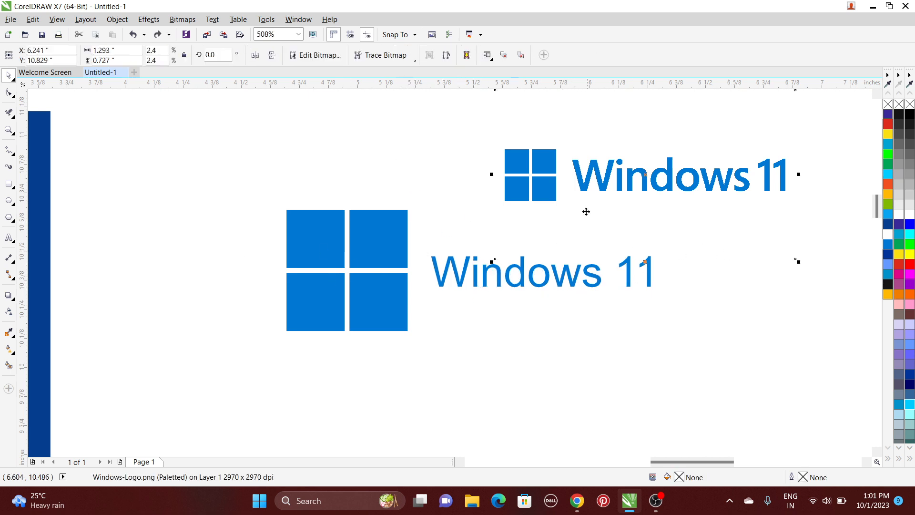
{"action": "left_click", "coordinate": [687, 300]}
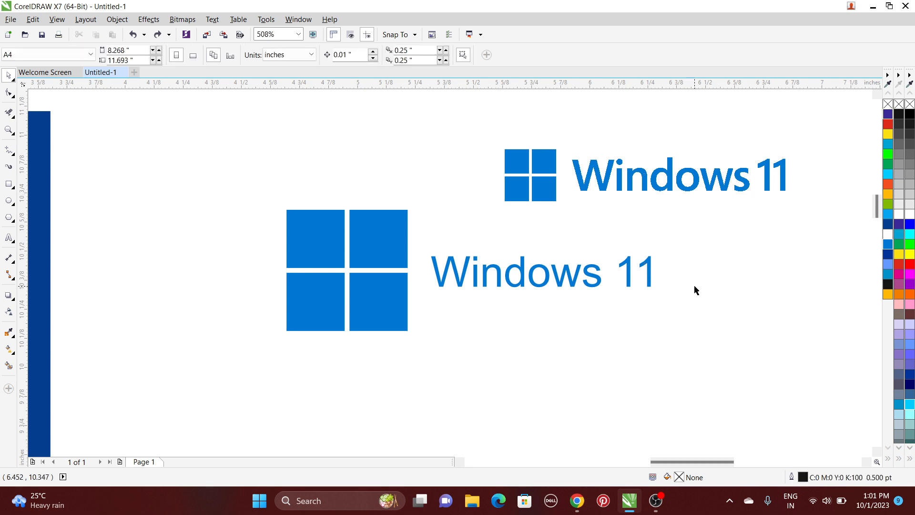
{"action": "key", "text": "shift+F4"}
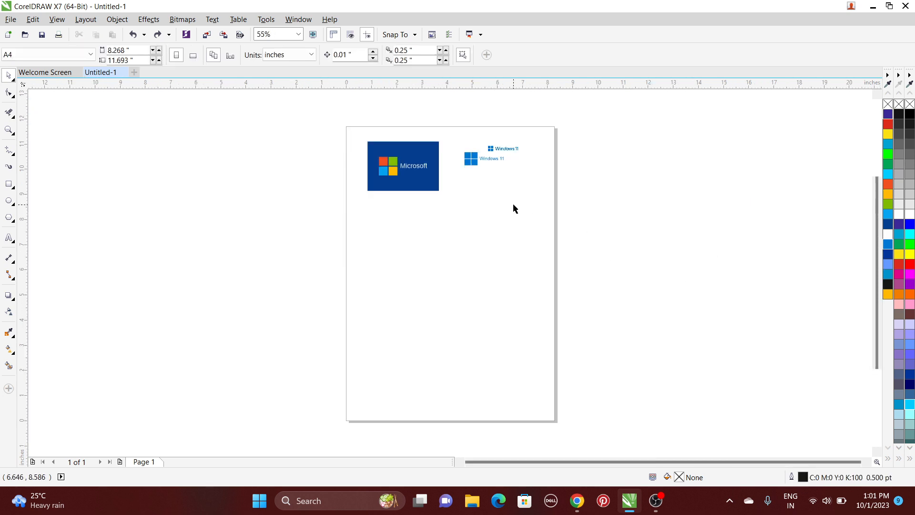